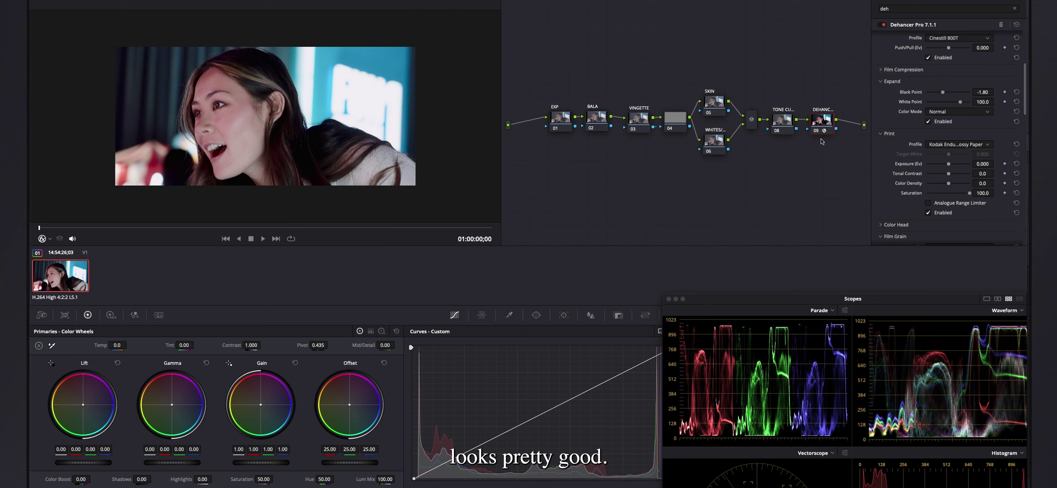
Step: Reposition the floating Scopes window and raise the Expand white point to 109.8
{"action": "left_click_drag", "start_coordinate": [849, 304], "coordinate": [829, 259]}
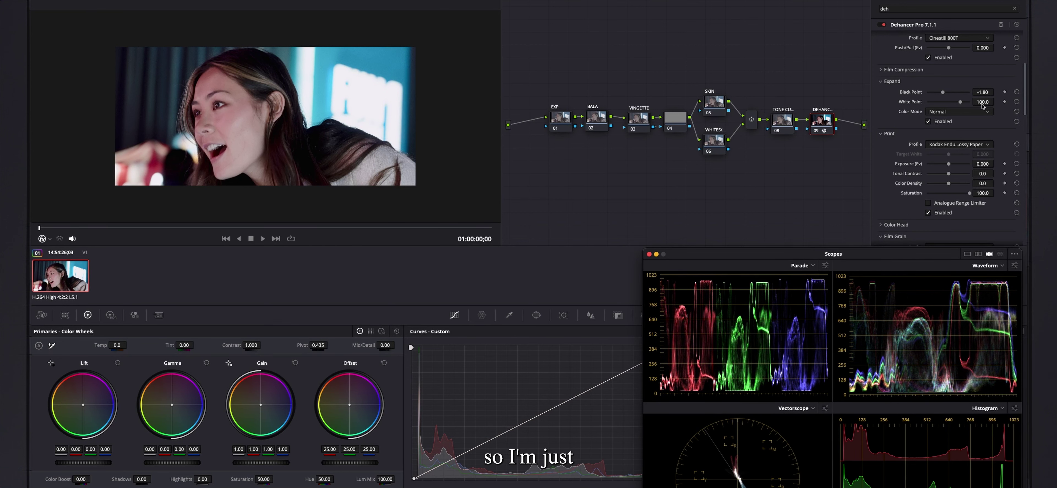
{"action": "left_click_drag", "start_coordinate": [981, 103], "coordinate": [996, 101]}
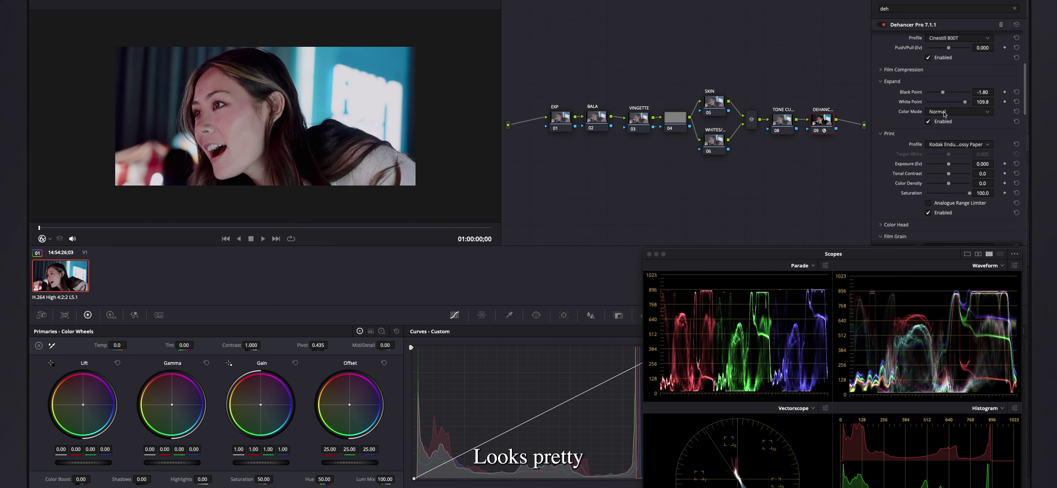
Step: Adjust the Print settings: color density 81.7, exposure 0.414 and tonal contrast 1.7
{"action": "scroll", "coordinate": [956, 123], "scroll_direction": "down", "scroll_amount": 3}
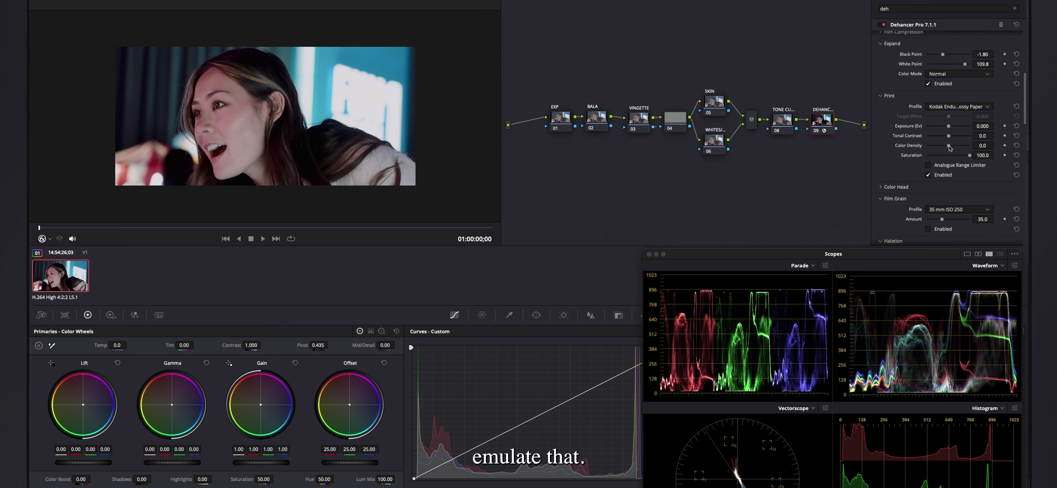
{"action": "left_click_drag", "start_coordinate": [949, 146], "coordinate": [966, 149]}
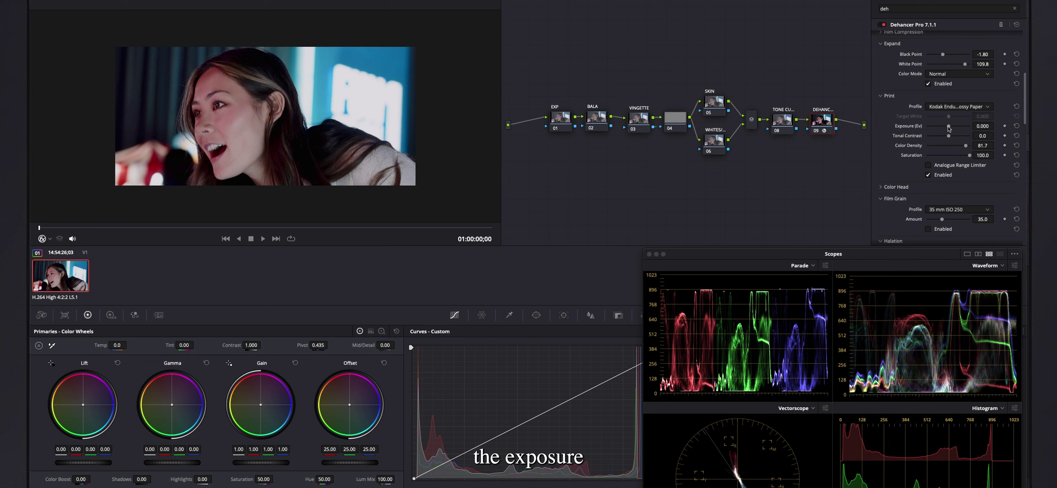
{"action": "left_click_drag", "start_coordinate": [950, 129], "coordinate": [952, 126]}
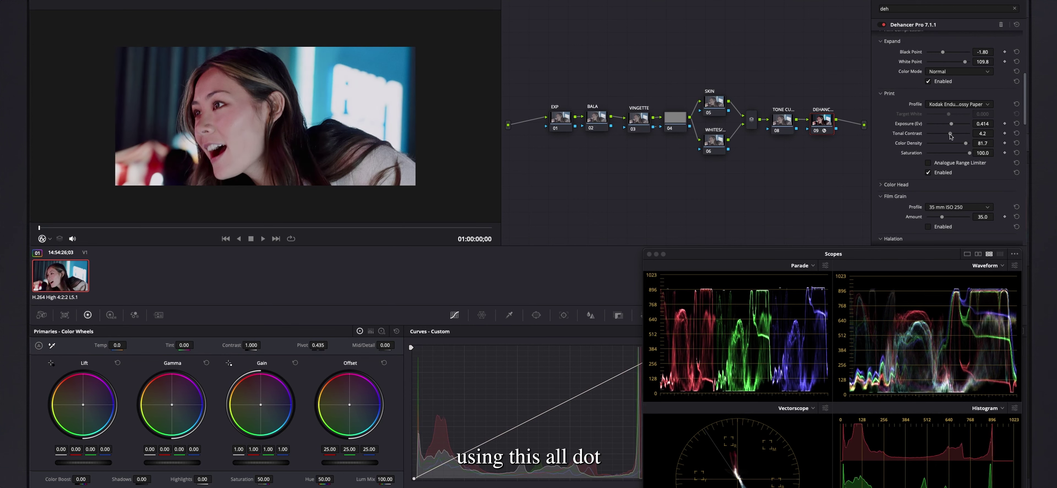
{"action": "left_click", "coordinate": [1018, 134]}
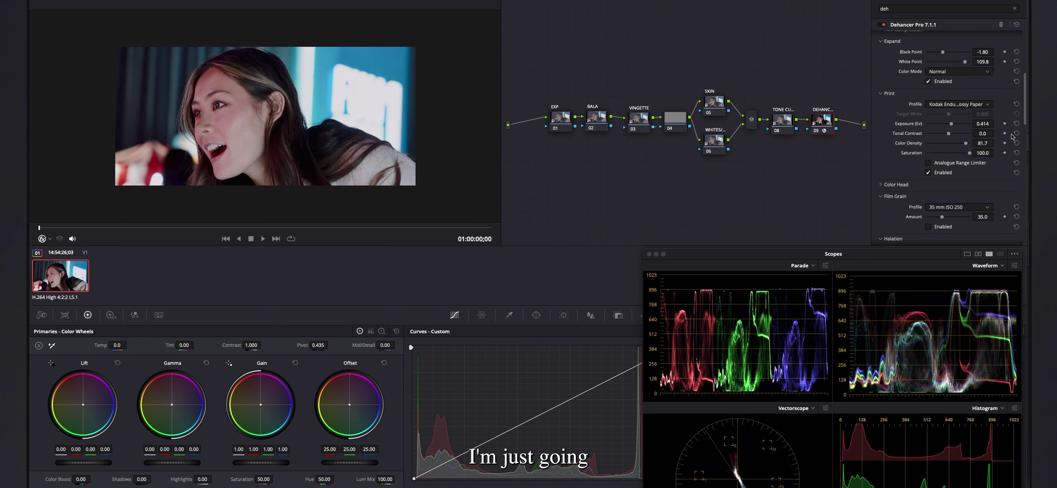
{"action": "left_click_drag", "start_coordinate": [996, 133], "coordinate": [996, 133]}
Step: Try a slight increase of the Input exposure compensation and reset it to its default
{"action": "scroll", "coordinate": [968, 129], "scroll_direction": "up", "scroll_amount": 5}
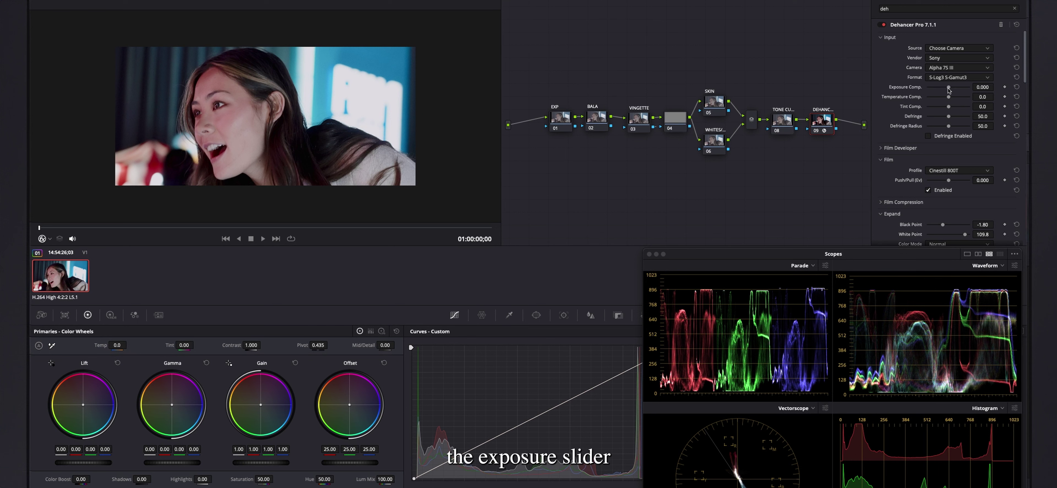
{"action": "left_click_drag", "start_coordinate": [949, 87], "coordinate": [953, 88]}
{"action": "left_click", "coordinate": [1017, 87]}
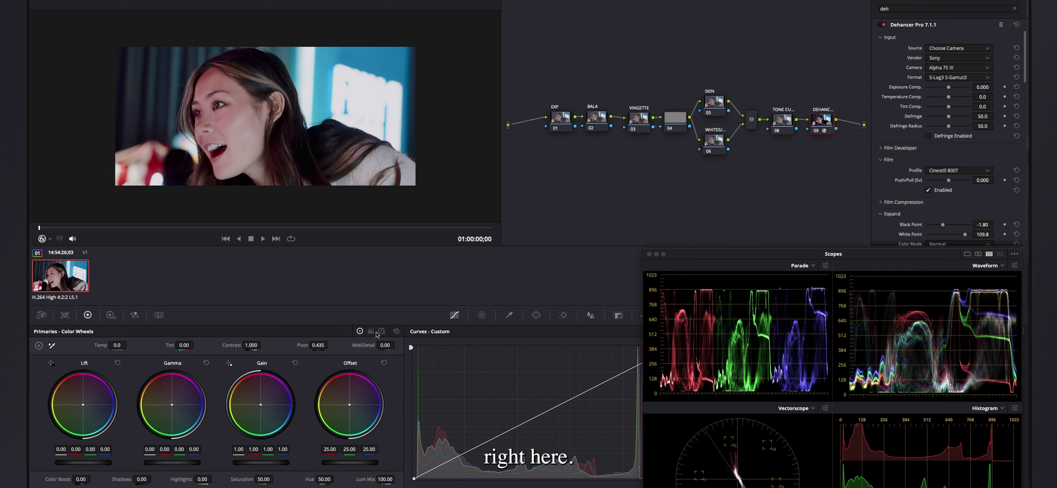
Step: Expand the Color Head settings below Print and enable them
{"action": "scroll", "coordinate": [919, 164], "scroll_direction": "down", "scroll_amount": 1}
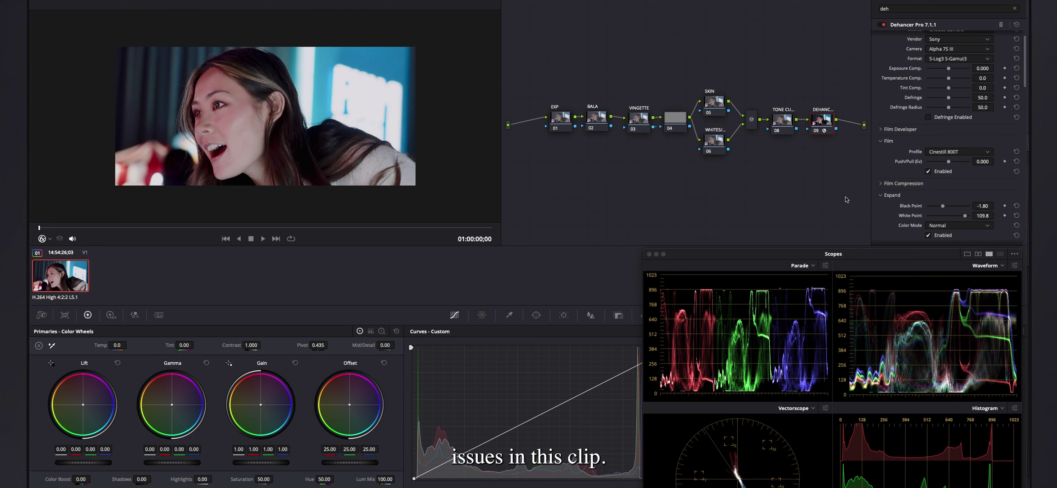
{"action": "scroll", "coordinate": [925, 197], "scroll_direction": "down", "scroll_amount": 5}
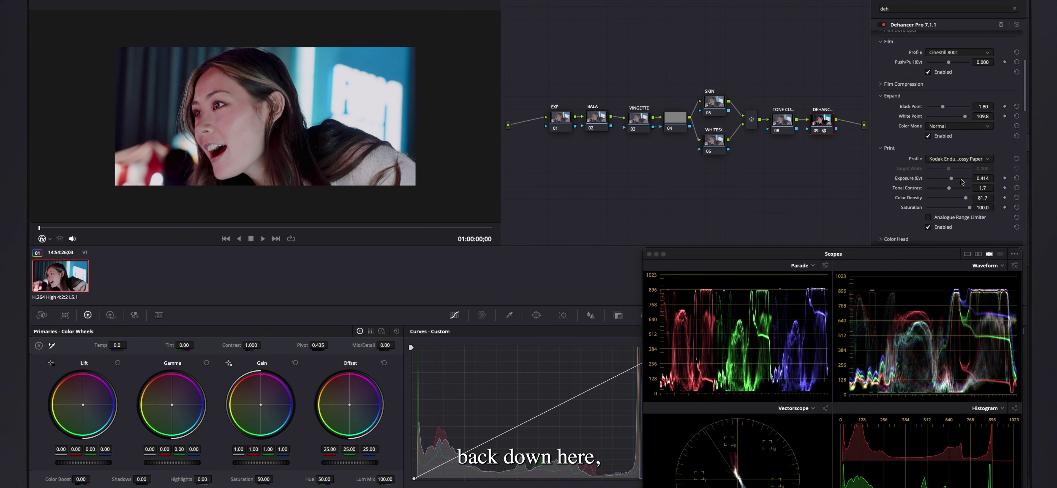
{"action": "scroll", "coordinate": [962, 181], "scroll_direction": "down", "scroll_amount": 4}
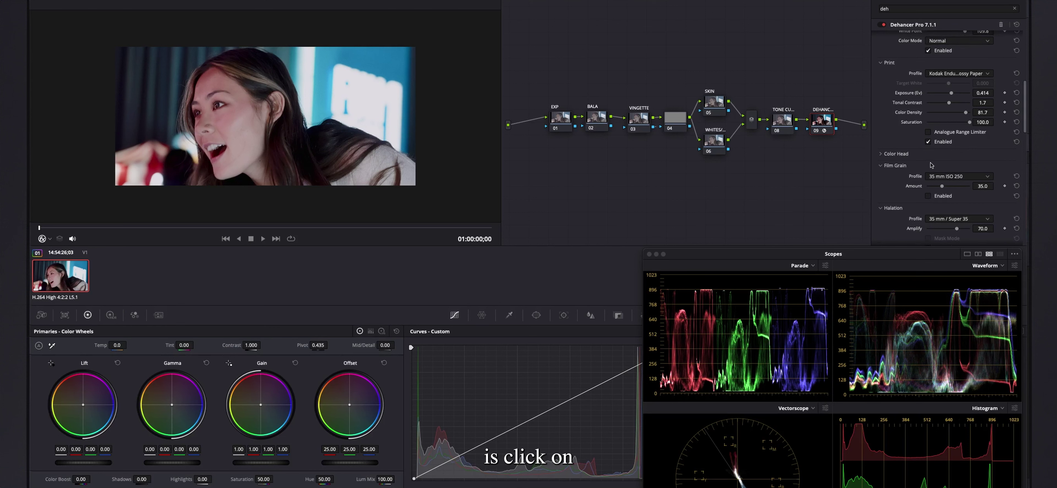
{"action": "scroll", "coordinate": [930, 164], "scroll_direction": "up", "scroll_amount": 1}
{"action": "left_click", "coordinate": [884, 165]}
{"action": "scroll", "coordinate": [911, 167], "scroll_direction": "down", "scroll_amount": 4}
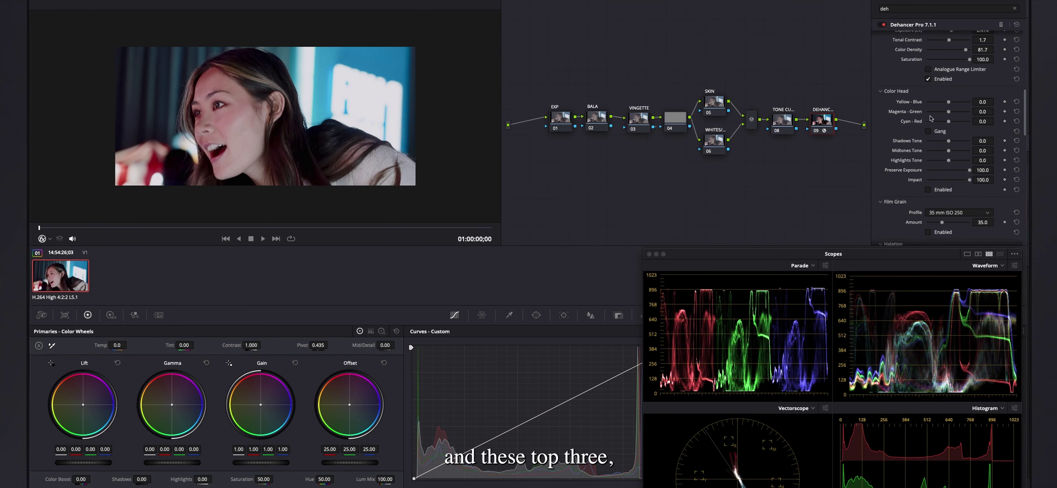
{"action": "left_click", "coordinate": [929, 190]}
Step: Uncover the custom curves and try raising the highlight end of the red, green and blue curves one channel at a time
{"action": "left_click_drag", "start_coordinate": [799, 257], "coordinate": [897, 281]}
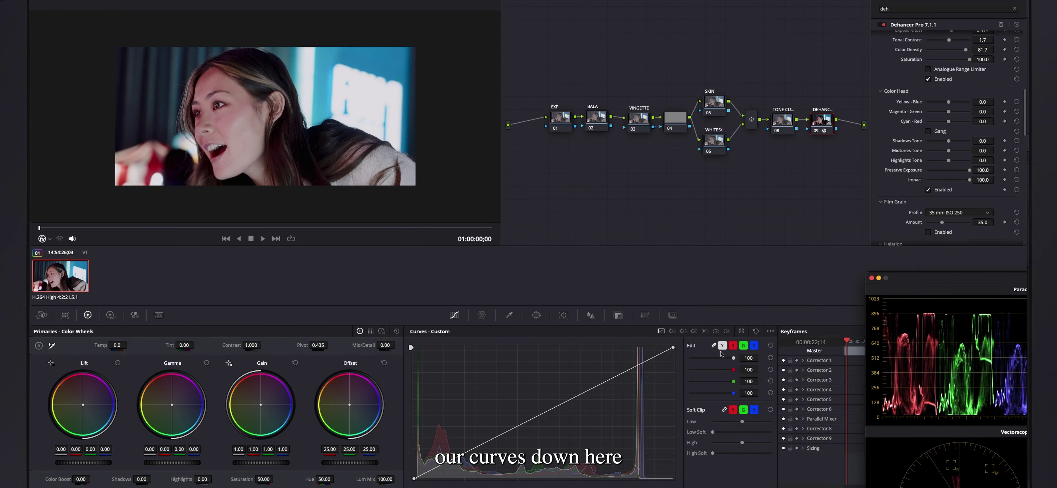
{"action": "left_click", "coordinate": [715, 346]}
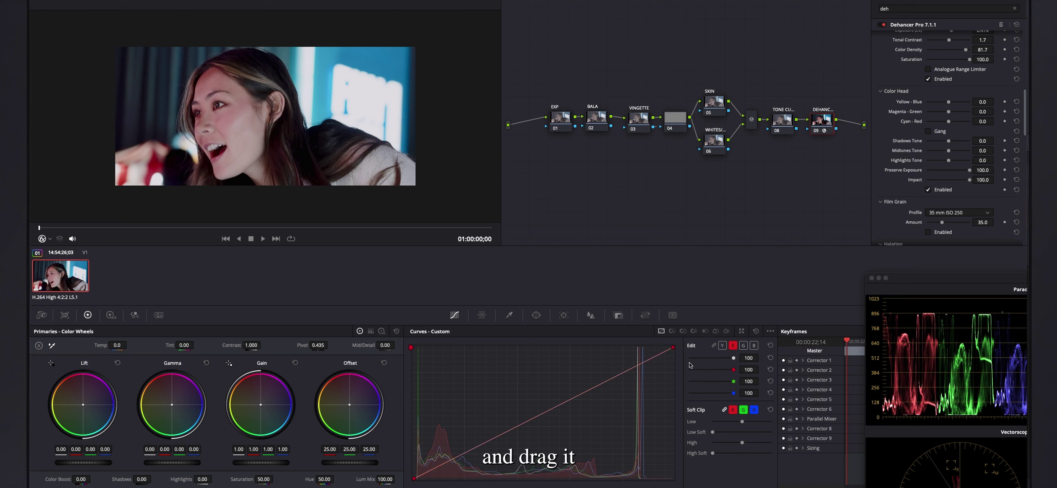
{"action": "left_click_drag", "start_coordinate": [673, 348], "coordinate": [846, 277]}
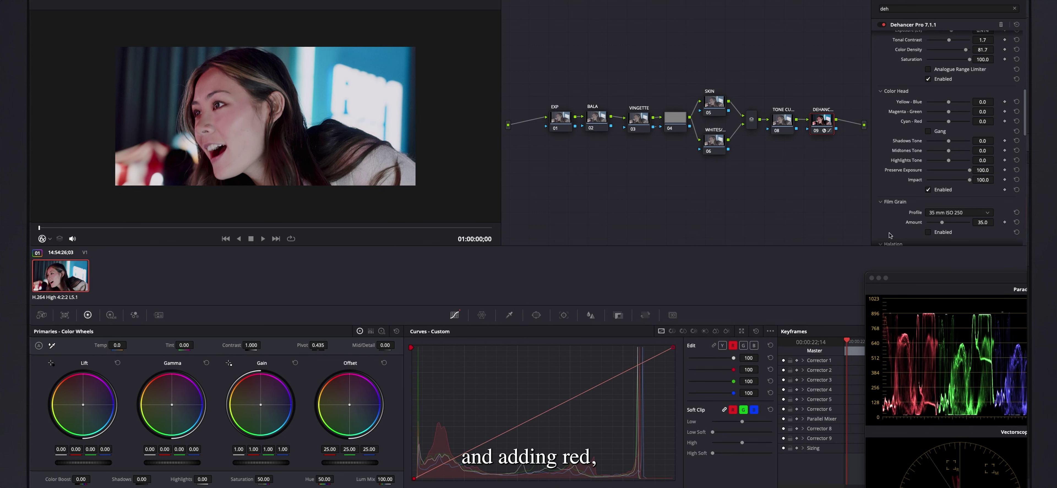
{"action": "scroll", "coordinate": [909, 49], "scroll_direction": "up", "scroll_amount": 3}
{"action": "left_click", "coordinate": [743, 345]}
{"action": "mouse_move", "coordinate": [673, 347]}
{"action": "left_mouse_down"}
{"action": "mouse_move", "coordinate": [677, 376]}
{"action": "mouse_move", "coordinate": [660, 336]}
{"action": "mouse_move", "coordinate": [677, 344]}
{"action": "left_mouse_up"}
{"action": "left_click", "coordinate": [754, 345]}
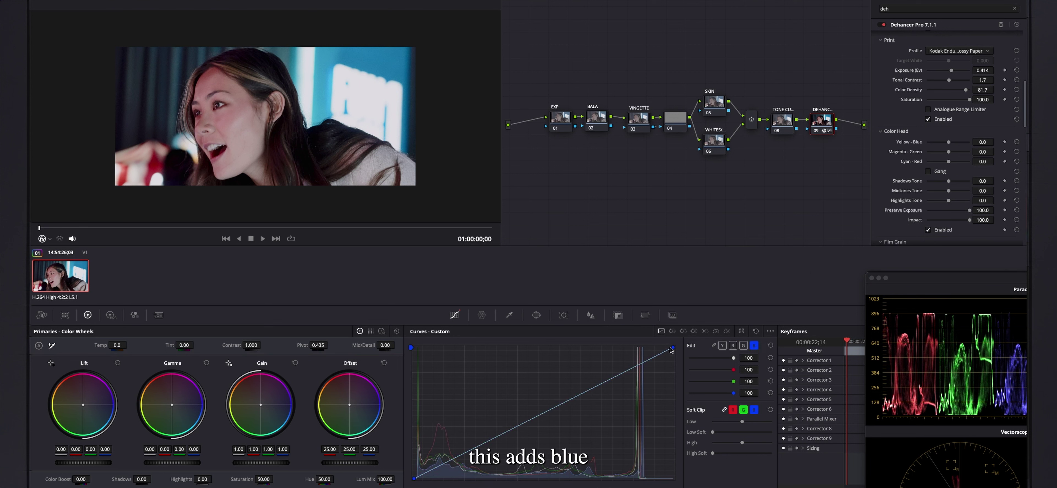
{"action": "left_click_drag", "start_coordinate": [672, 348], "coordinate": [683, 332]}
Step: Set the Color Head Yellow - Blue balance to 2.8 and compare the image with Color Head disabled and enabled
{"action": "scroll", "coordinate": [969, 147], "scroll_direction": "up", "scroll_amount": 1}
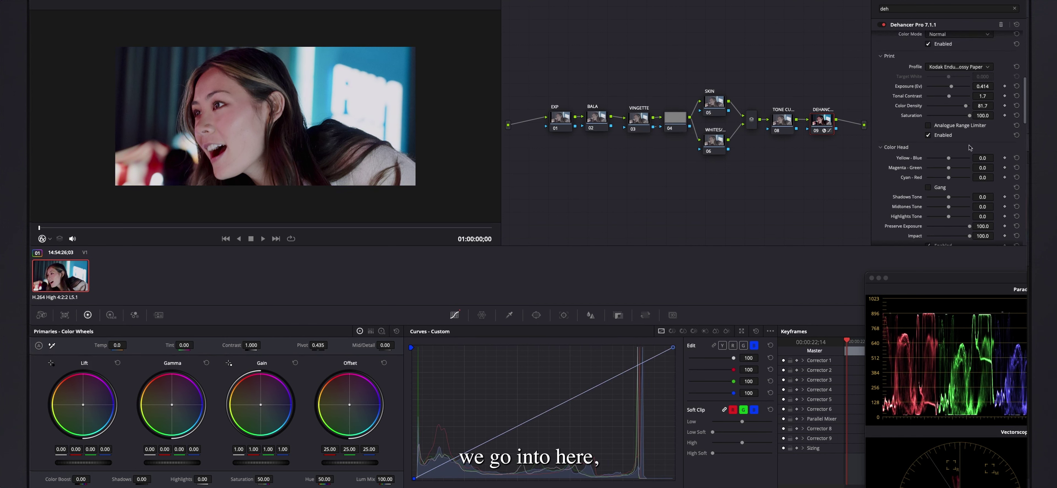
{"action": "scroll", "coordinate": [958, 161], "scroll_direction": "down", "scroll_amount": 1}
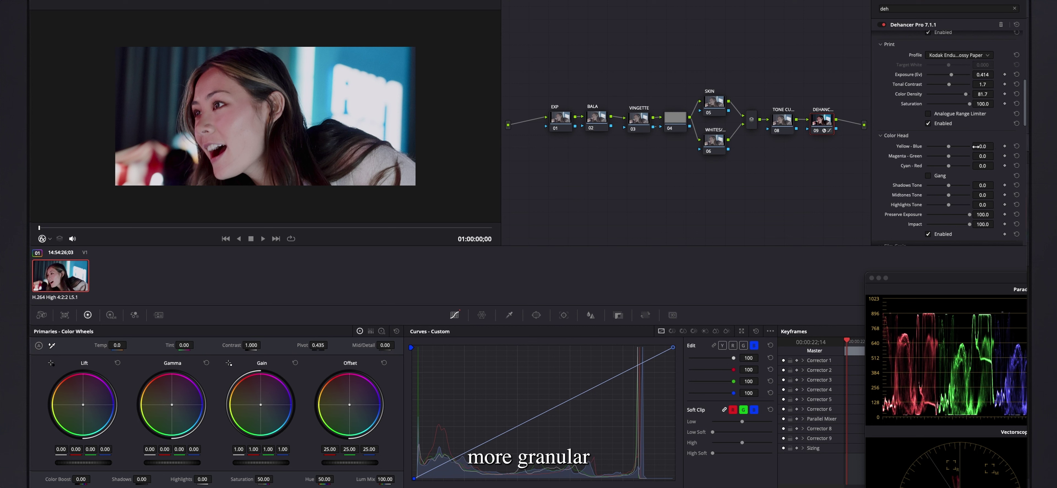
{"action": "left_click_drag", "start_coordinate": [981, 147], "coordinate": [979, 147]}
{"action": "left_click", "coordinate": [1015, 147]}
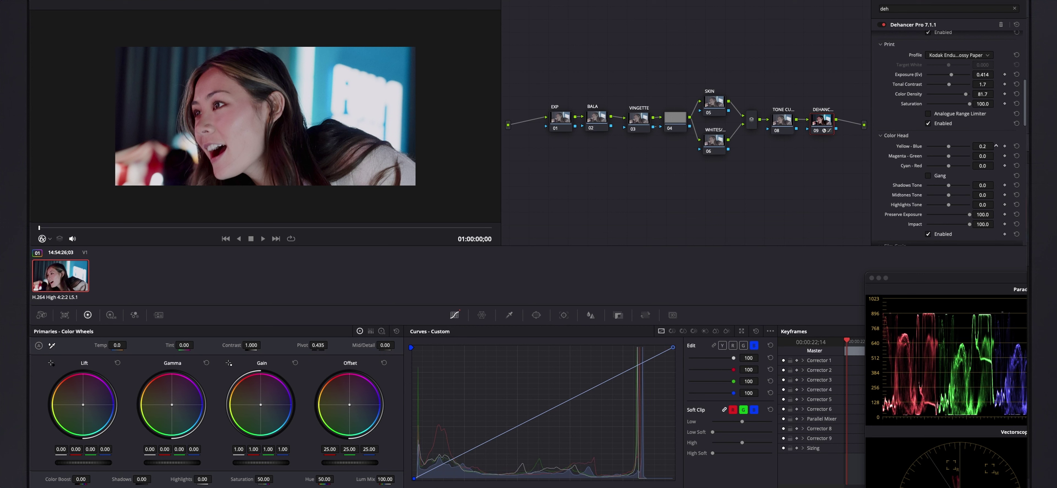
{"action": "left_click_drag", "start_coordinate": [980, 146], "coordinate": [996, 146]}
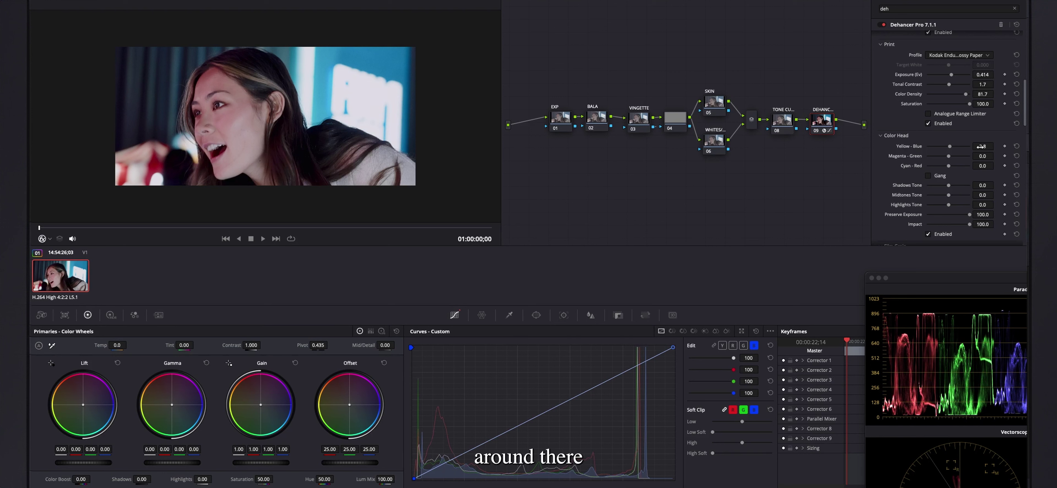
{"action": "left_click", "coordinate": [928, 234]}
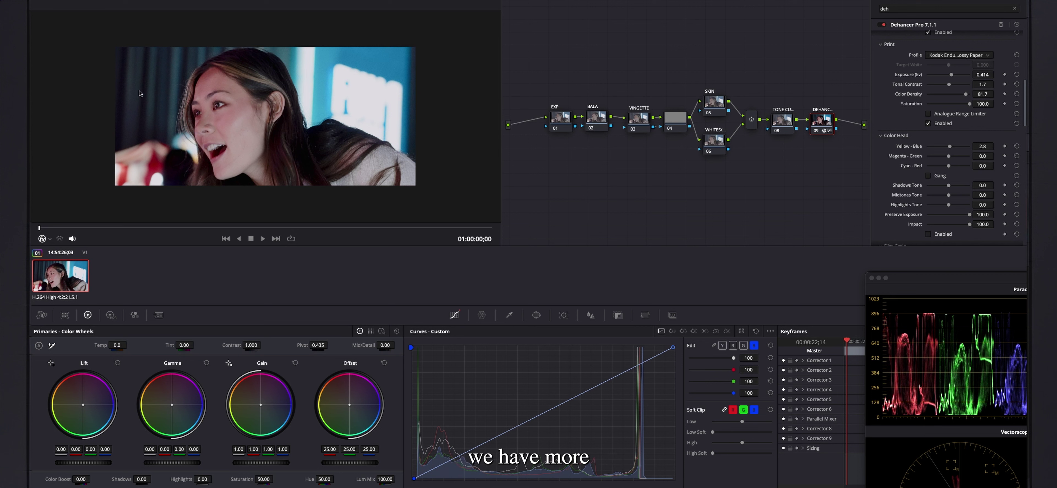
{"action": "left_click", "coordinate": [929, 234]}
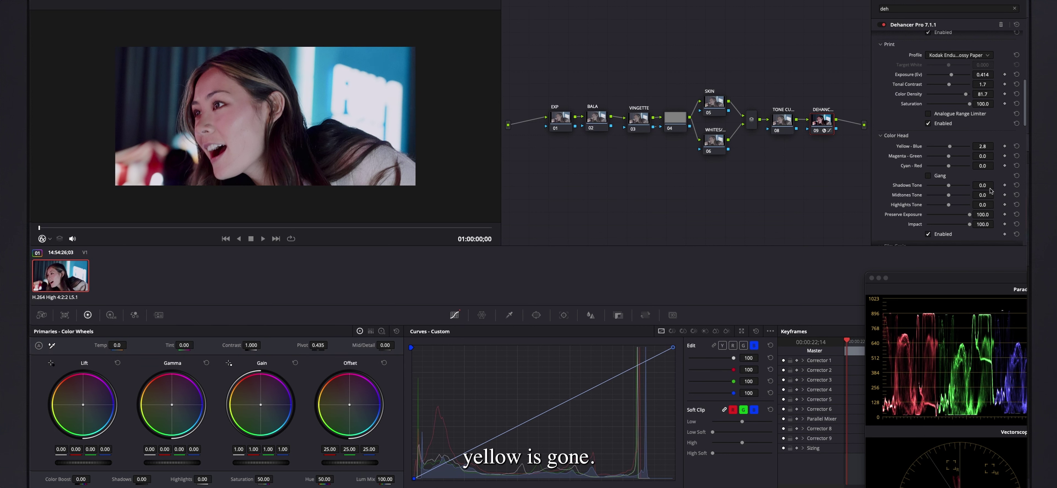
Step: Try raising the Color Head highlights tone and lowering its impact, restoring both to their defaults
{"action": "scroll", "coordinate": [961, 108], "scroll_direction": "down", "scroll_amount": 2}
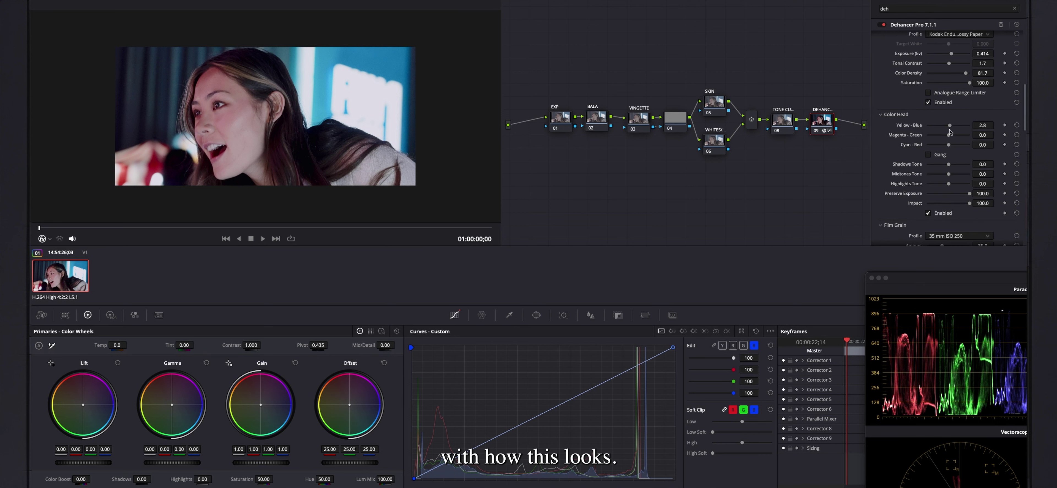
{"action": "scroll", "coordinate": [950, 131], "scroll_direction": "down", "scroll_amount": 1}
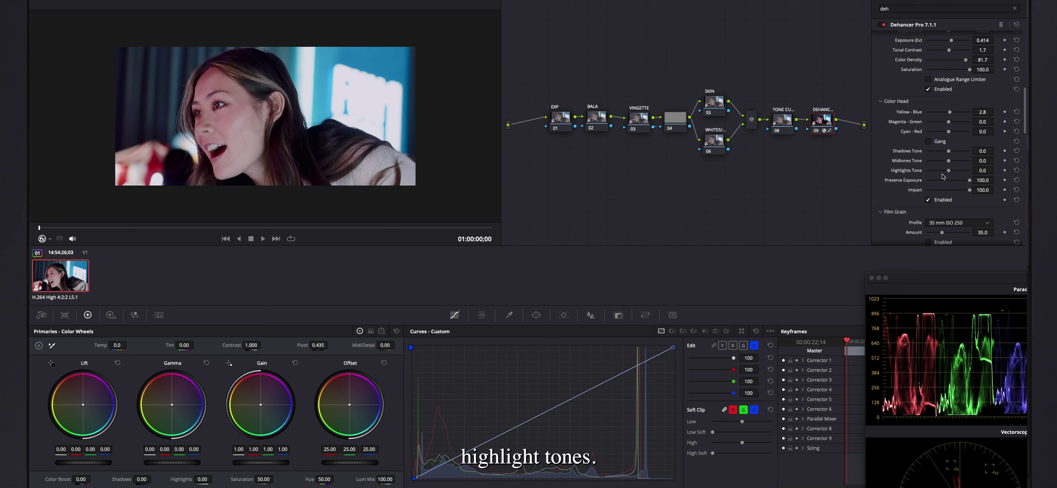
{"action": "mouse_move", "coordinate": [948, 171]}
{"action": "left_mouse_down"}
{"action": "mouse_move", "coordinate": [937, 175]}
{"action": "mouse_move", "coordinate": [954, 178]}
{"action": "left_mouse_up"}
{"action": "left_click", "coordinate": [1016, 170]}
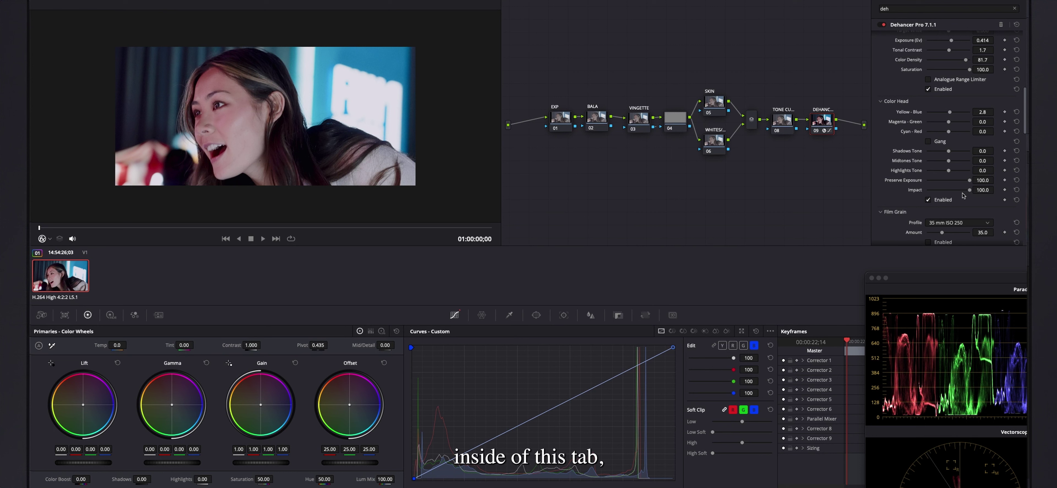
{"action": "left_click_drag", "start_coordinate": [969, 190], "coordinate": [887, 209]}
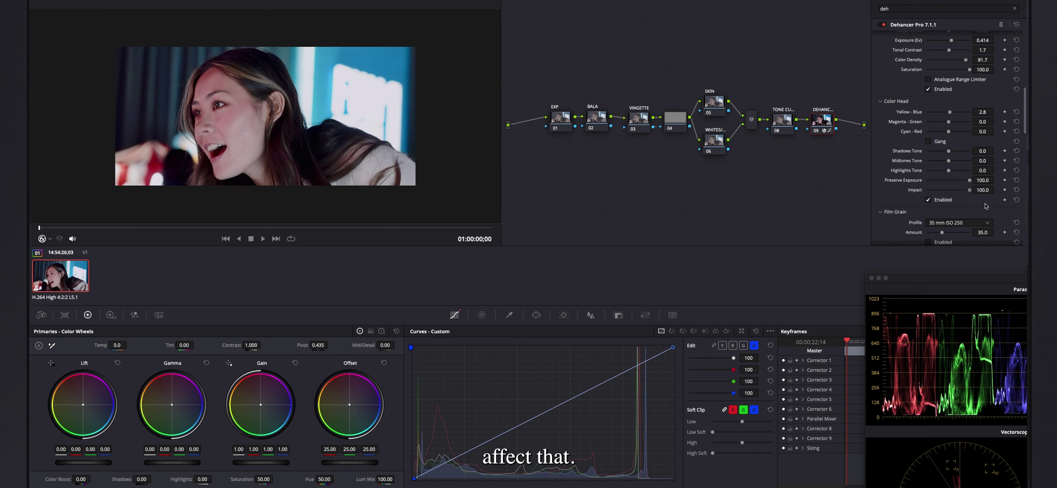
Step: Collapse the Color Head settings and expand the Film Developer and Film Compression settings
{"action": "left_click", "coordinate": [929, 101]}
{"action": "scroll", "coordinate": [930, 103], "scroll_direction": "up", "scroll_amount": 1}
{"action": "scroll", "coordinate": [930, 102], "scroll_direction": "up", "scroll_amount": 5}
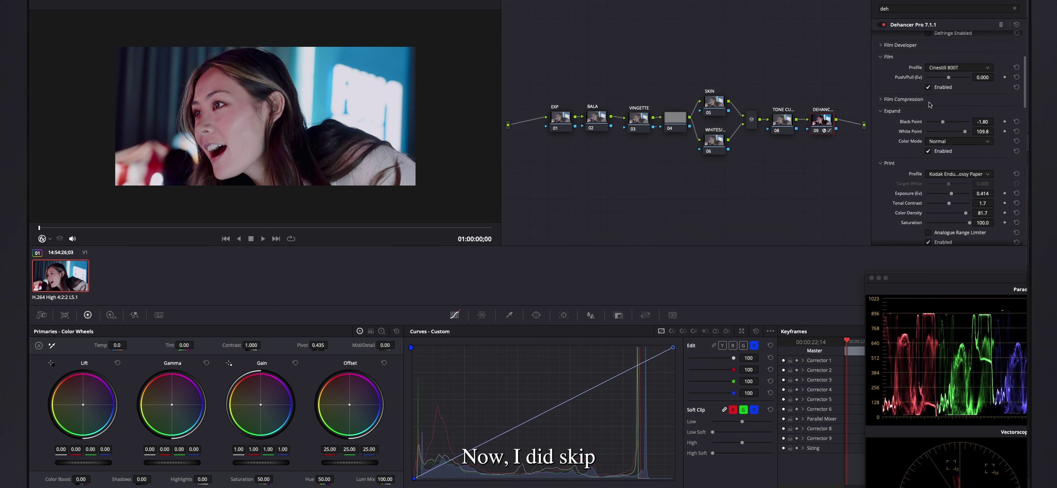
{"action": "left_click", "coordinate": [900, 71]}
{"action": "left_click", "coordinate": [899, 175]}
{"action": "scroll", "coordinate": [911, 178], "scroll_direction": "down", "scroll_amount": 2}
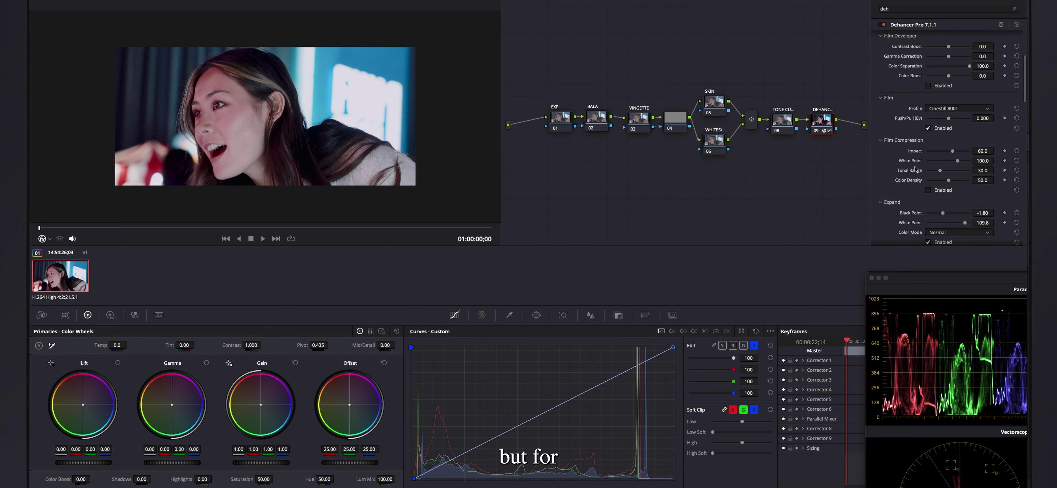
Step: Try enabling Film Compression on the shot, disable it again and collapse its settings
{"action": "scroll", "coordinate": [916, 162], "scroll_direction": "down", "scroll_amount": 1}
{"action": "scroll", "coordinate": [927, 179], "scroll_direction": "up", "scroll_amount": 1}
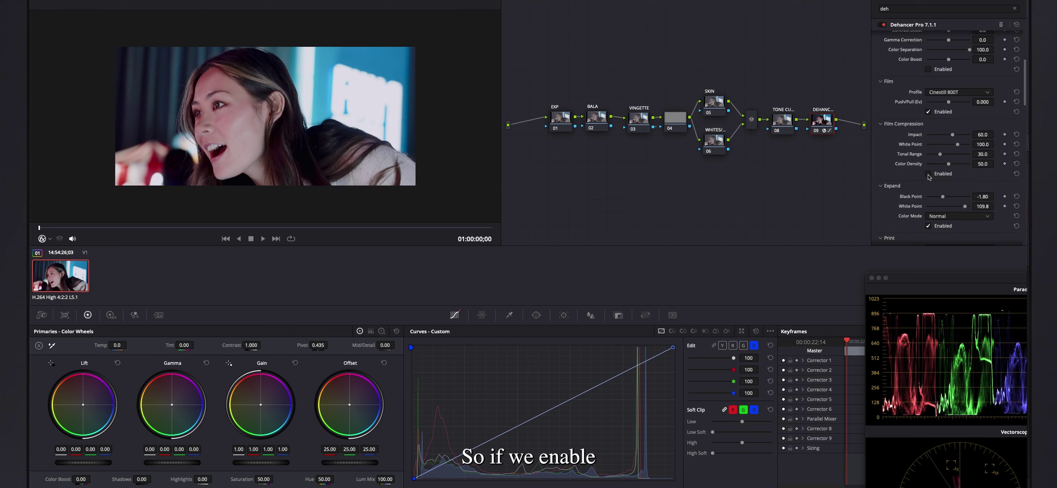
{"action": "left_click", "coordinate": [929, 174]}
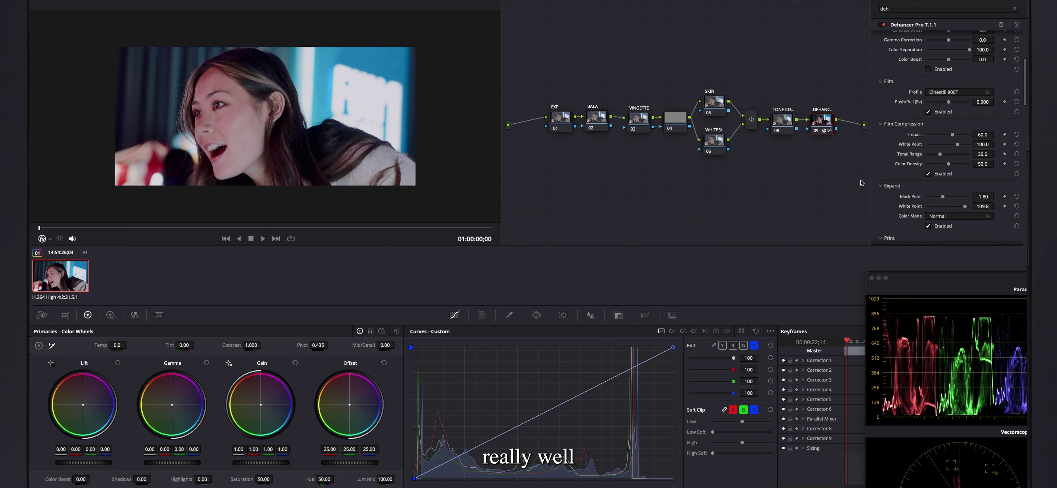
{"action": "left_click", "coordinate": [929, 174]}
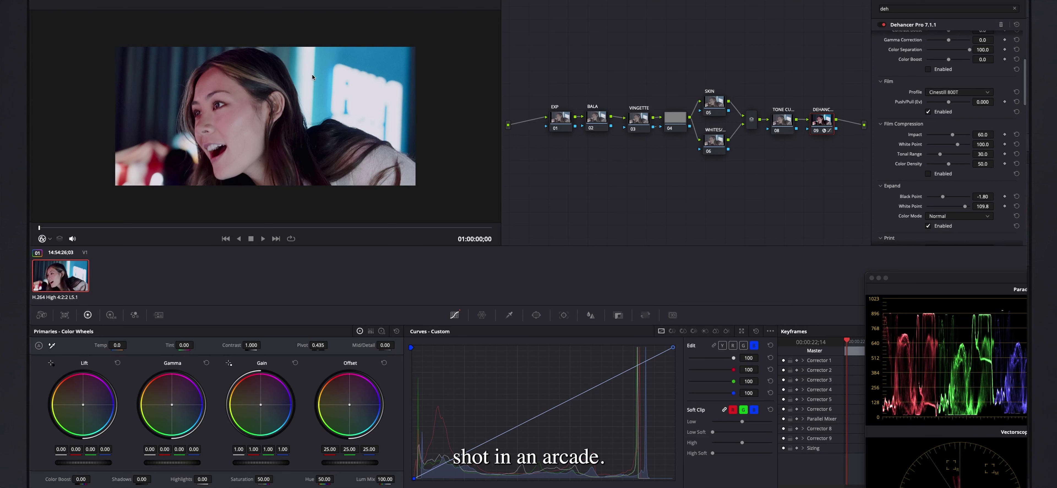
{"action": "left_click", "coordinate": [881, 124]}
Step: Enable Film Developer and enlarge the viewer image to check the look against the Print and Expand settings
{"action": "scroll", "coordinate": [901, 105], "scroll_direction": "up", "scroll_amount": 3}
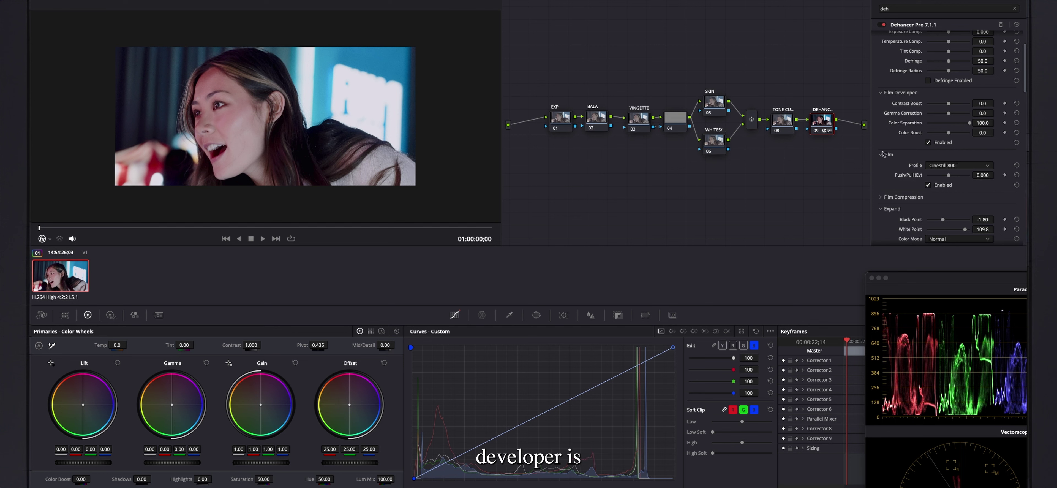
{"action": "scroll", "coordinate": [340, 144], "scroll_direction": "up", "scroll_amount": 3}
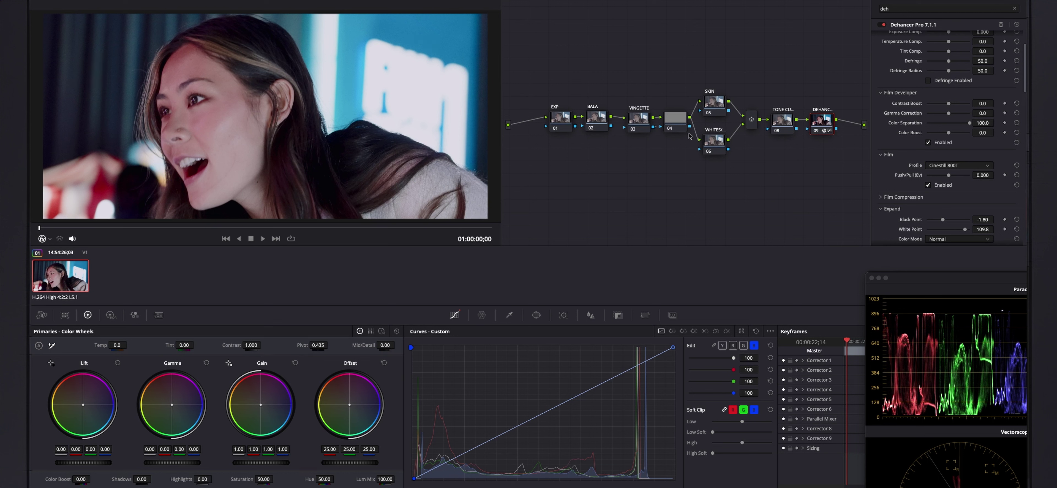
{"action": "scroll", "coordinate": [980, 199], "scroll_direction": "down", "scroll_amount": 5}
{"action": "scroll", "coordinate": [977, 172], "scroll_direction": "down", "scroll_amount": 1}
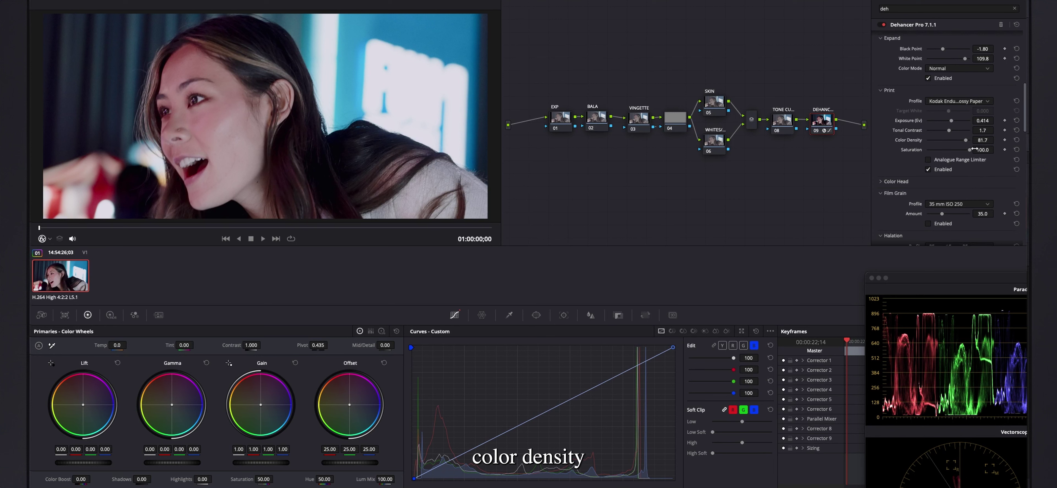
{"action": "scroll", "coordinate": [977, 145], "scroll_direction": "up", "scroll_amount": 5}
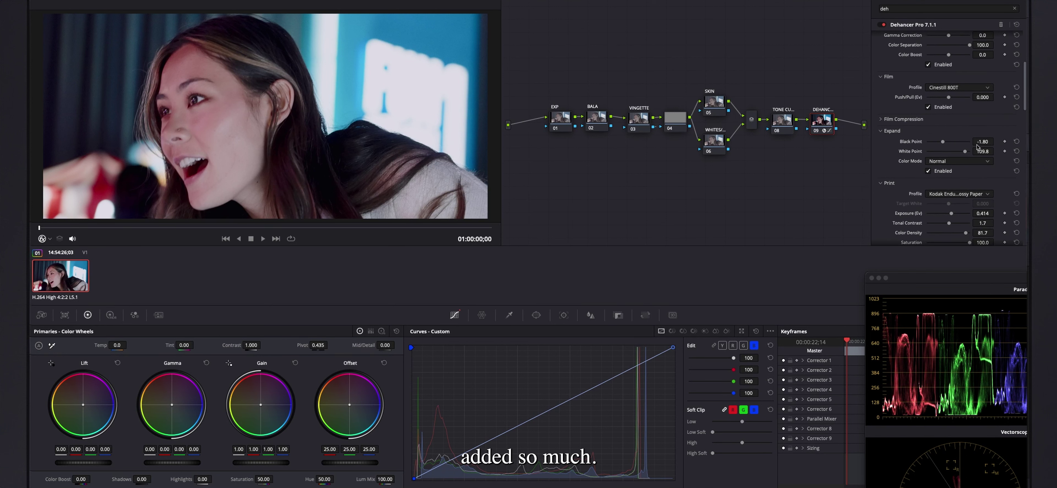
Step: Set the Film Developer Color Boost to 17.4, testing it at -100 and undoing that extreme value
{"action": "scroll", "coordinate": [978, 147], "scroll_direction": "up", "scroll_amount": 1}
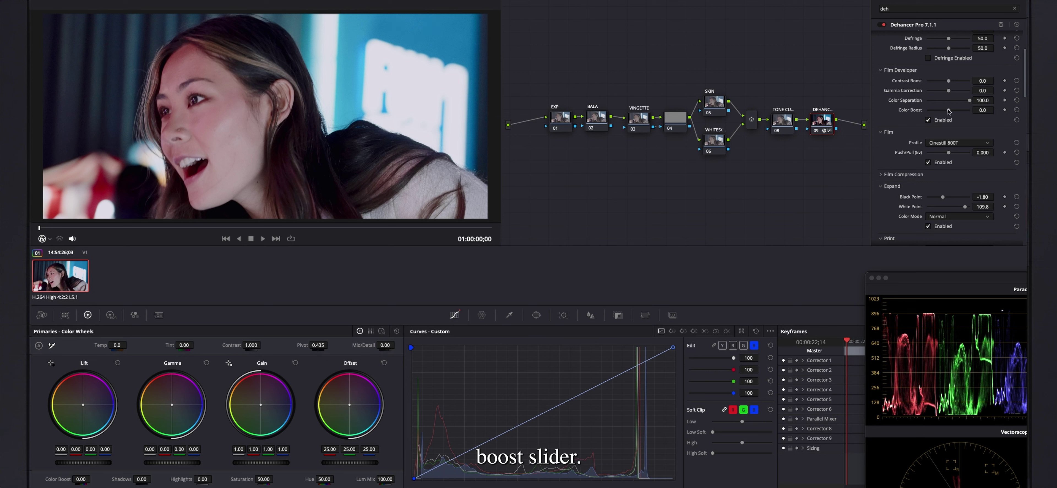
{"action": "left_click_drag", "start_coordinate": [948, 109], "coordinate": [948, 110]}
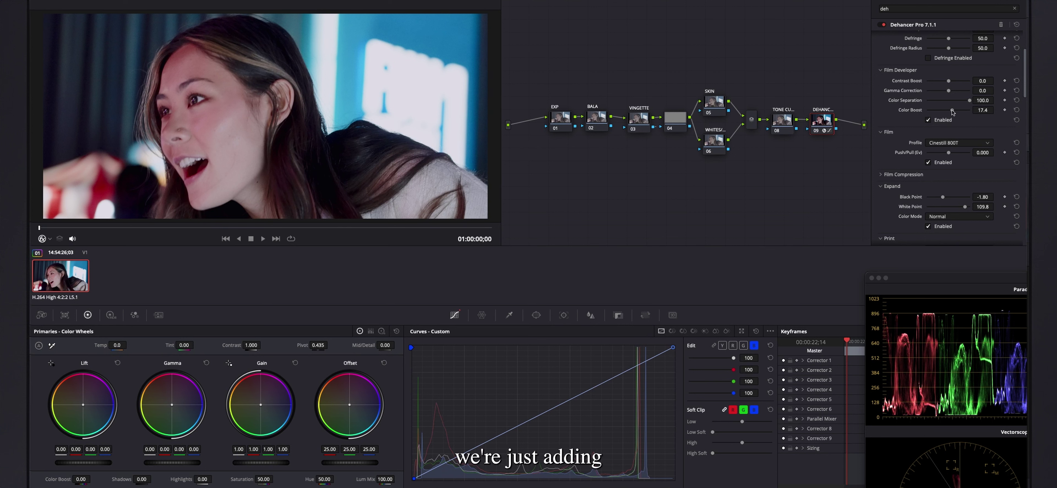
{"action": "left_click_drag", "start_coordinate": [951, 110], "coordinate": [952, 110]}
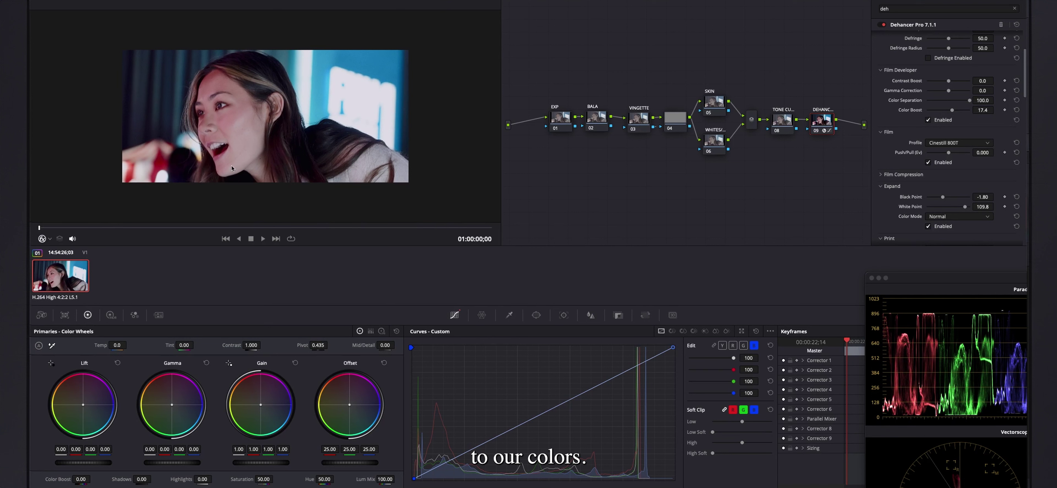
{"action": "left_click_drag", "start_coordinate": [952, 110], "coordinate": [908, 113]}
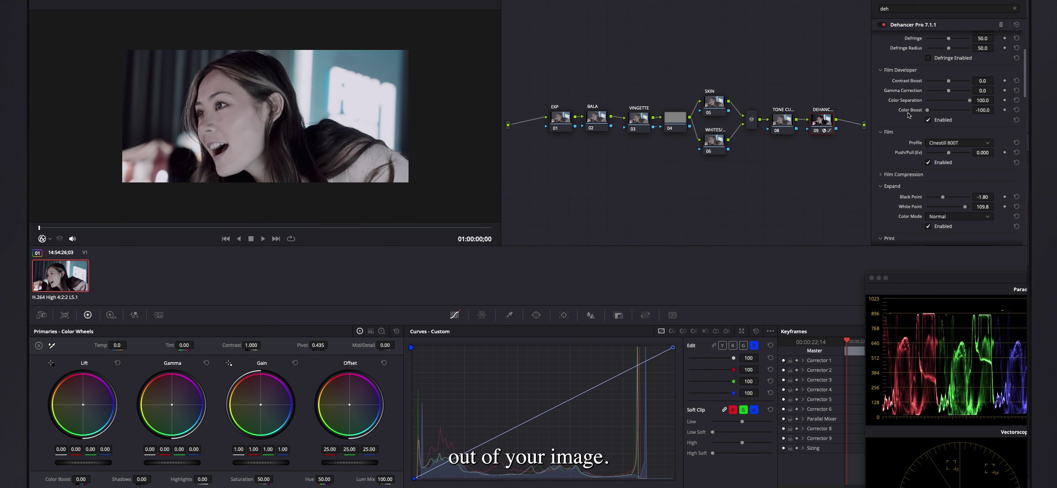
{"action": "key", "text": "super+z"}
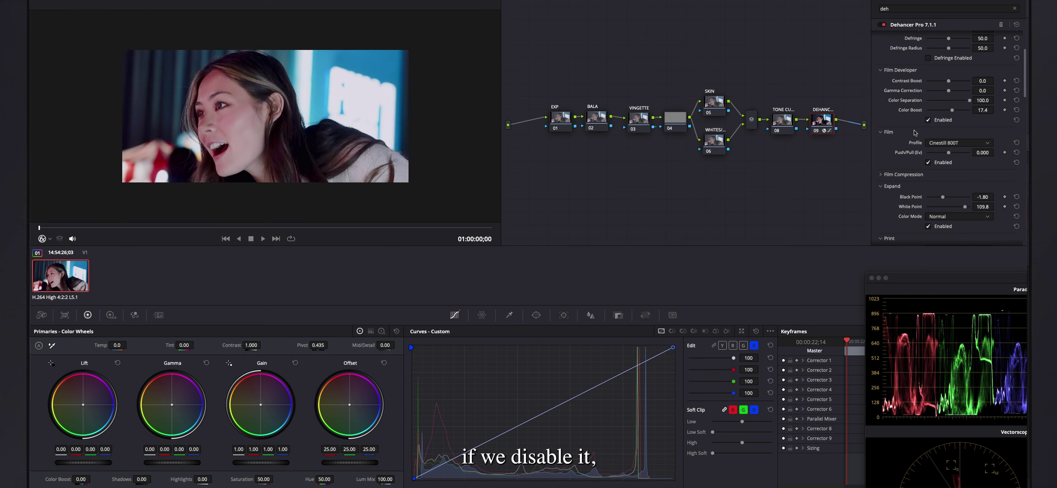
Step: Compare the blues and skin tones in the image with Film Developer disabled and re-enabled
{"action": "left_click", "coordinate": [928, 120]}
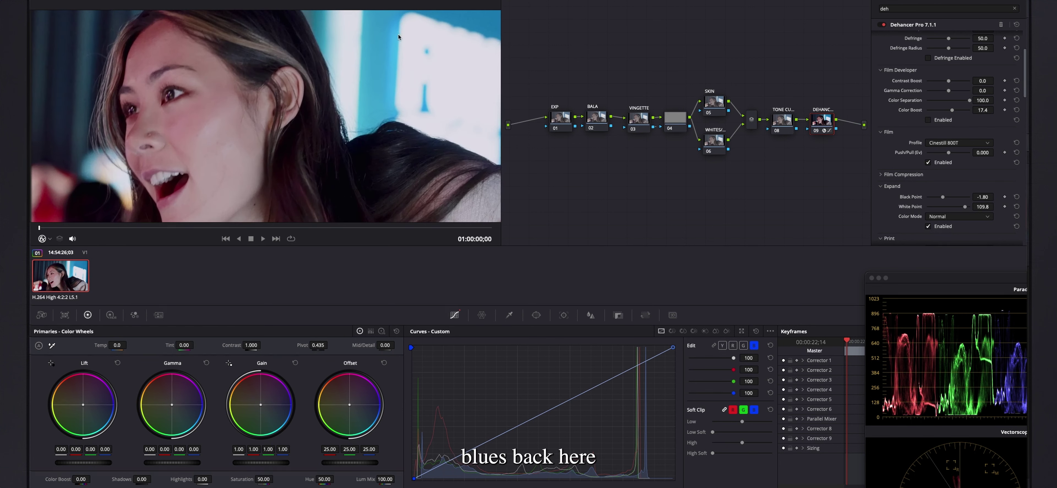
{"action": "left_click", "coordinate": [929, 119]}
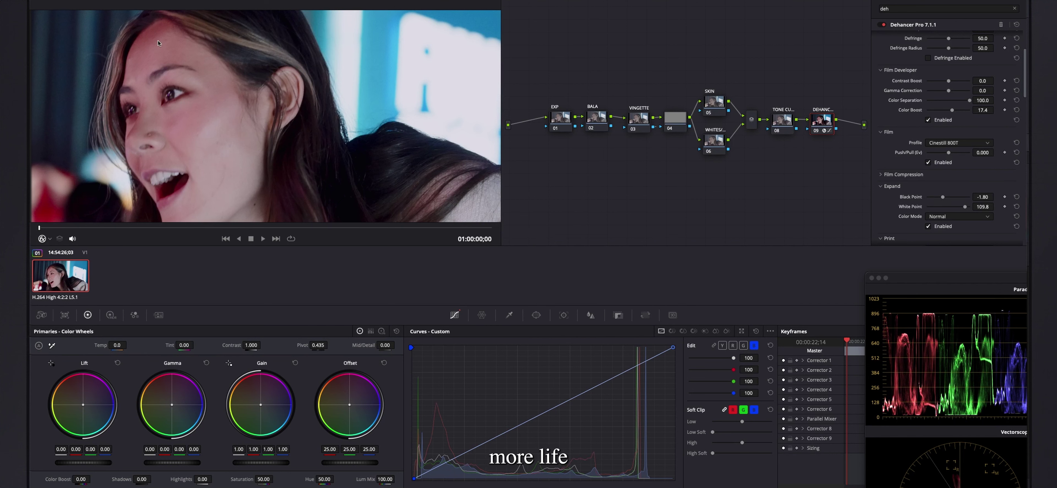
{"action": "scroll", "coordinate": [391, 88], "scroll_direction": "down", "scroll_amount": 5}
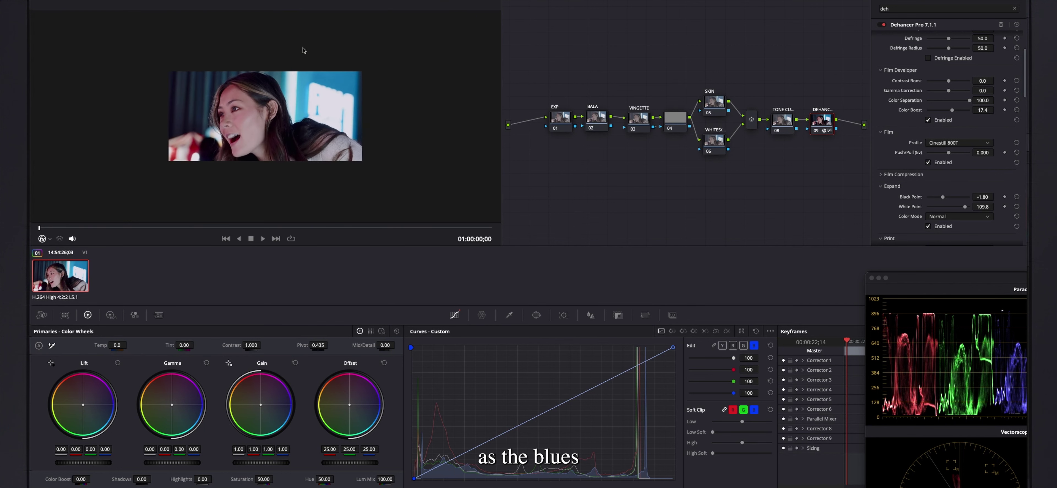
{"action": "scroll", "coordinate": [329, 105], "scroll_direction": "down", "scroll_amount": 2}
{"action": "scroll", "coordinate": [330, 105], "scroll_direction": "up", "scroll_amount": 6}
Step: Set the Film Grain profile to 16 mm ISO 50 and enable Film Grain, checking the texture up close
{"action": "scroll", "coordinate": [948, 174], "scroll_direction": "down", "scroll_amount": 10}
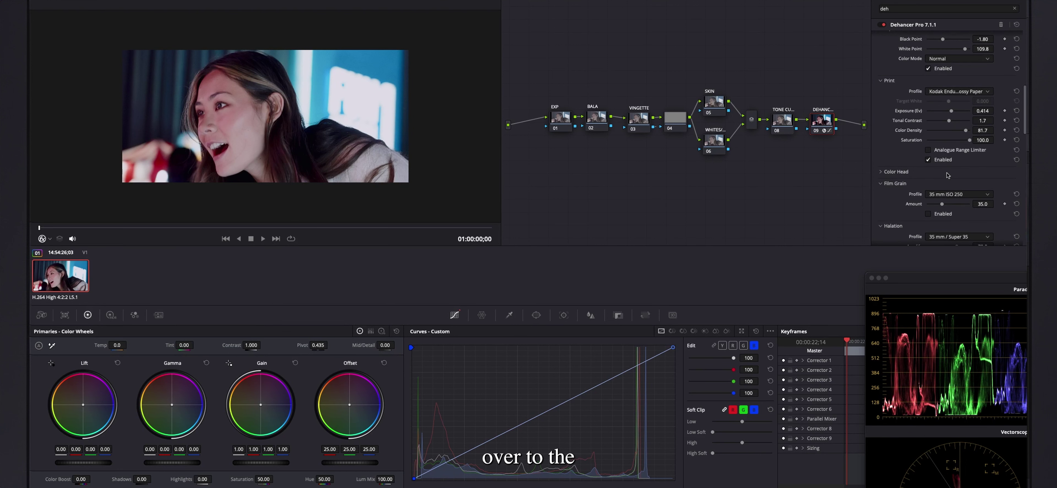
{"action": "scroll", "coordinate": [947, 175], "scroll_direction": "up", "scroll_amount": 4}
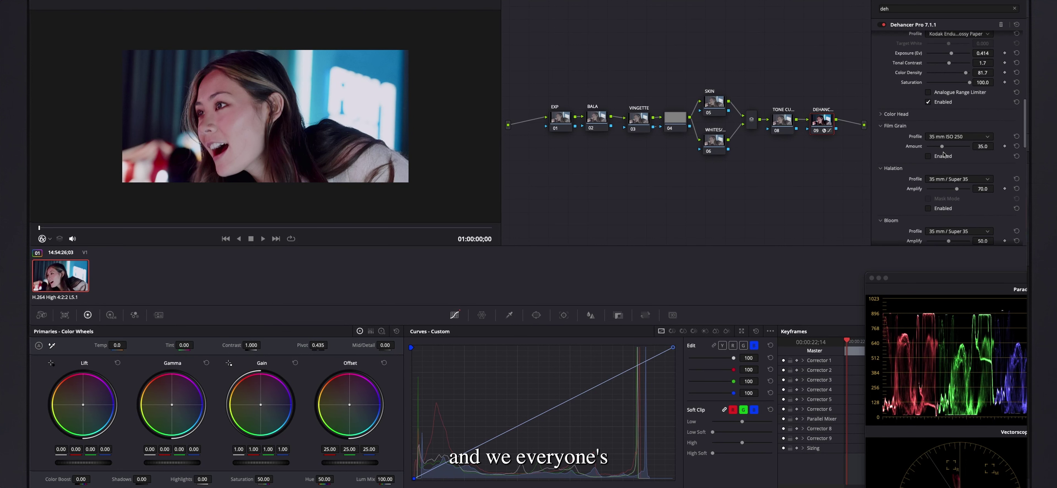
{"action": "left_click", "coordinate": [954, 138]}
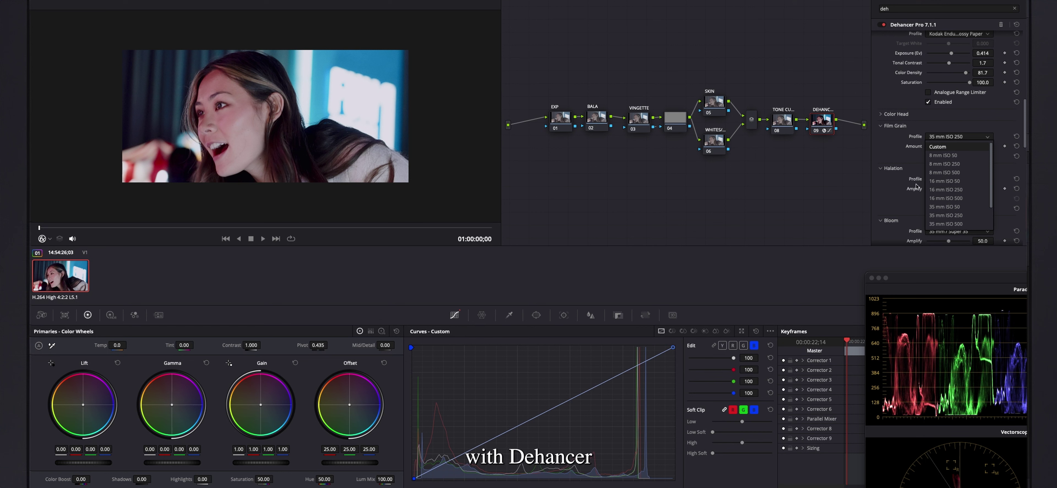
{"action": "left_click", "coordinate": [930, 182]}
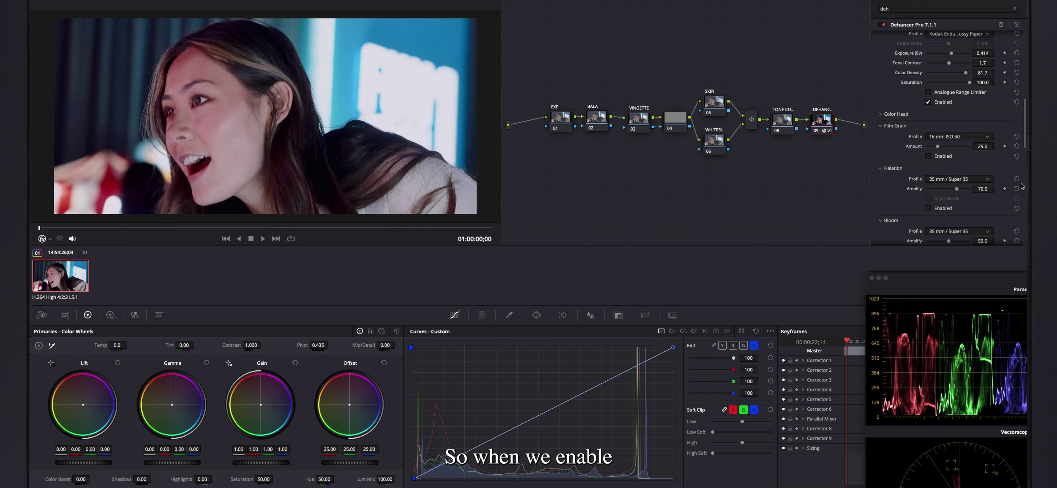
{"action": "left_click", "coordinate": [928, 156]}
{"action": "scroll", "coordinate": [267, 97], "scroll_direction": "up", "scroll_amount": 5}
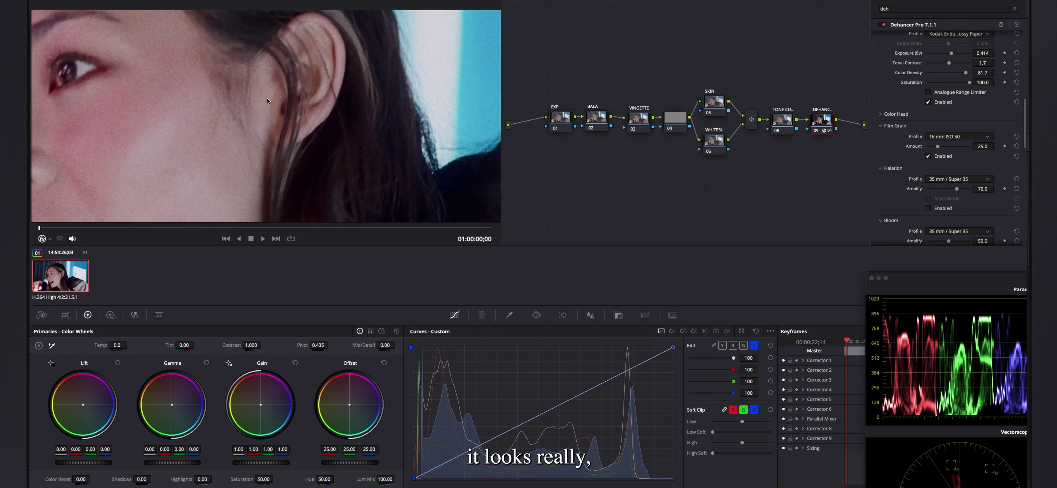
Step: Try the 16 mm ISO 250 and 16 mm ISO 500 grain profiles, and return to 16 mm ISO 50
{"action": "scroll", "coordinate": [271, 127], "scroll_direction": "down", "scroll_amount": 7}
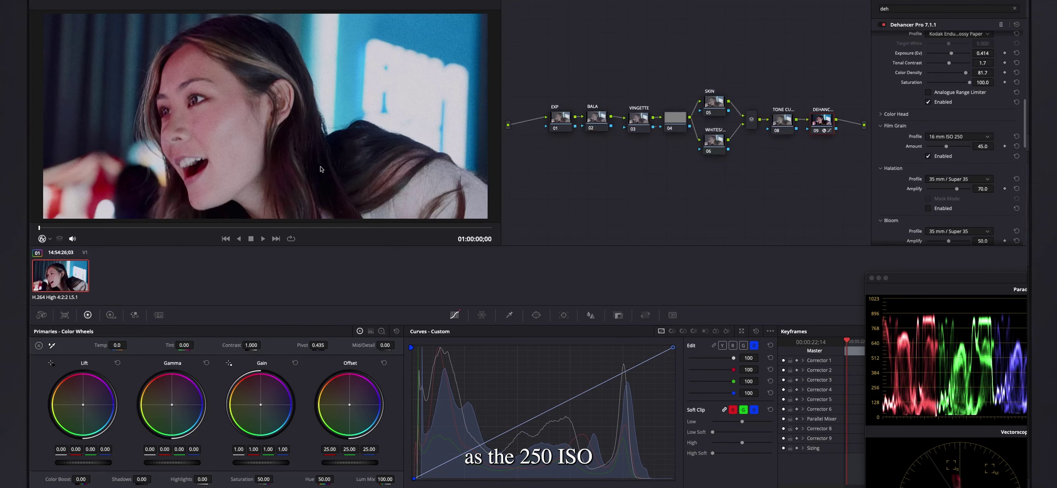
{"action": "left_click", "coordinate": [968, 137]}
{"action": "left_click", "coordinate": [965, 197]}
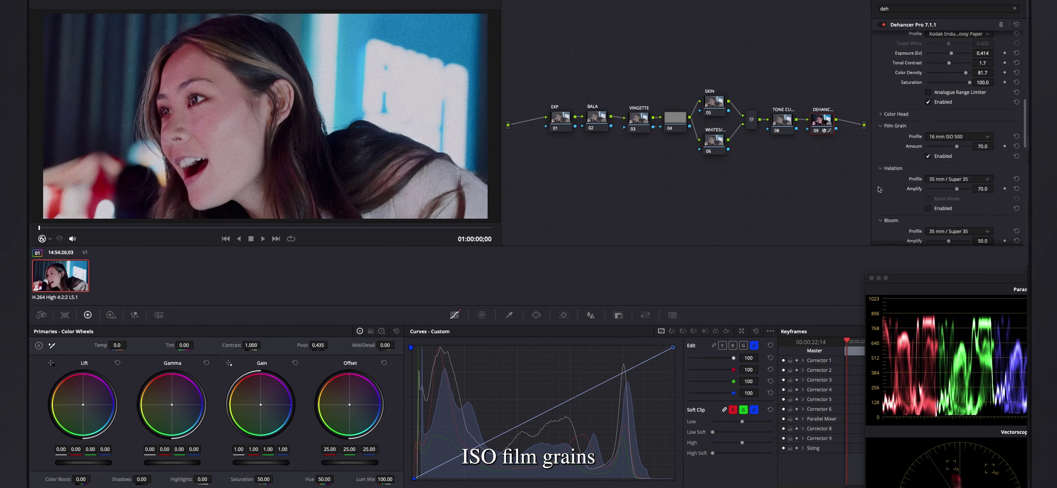
{"action": "scroll", "coordinate": [319, 97], "scroll_direction": "up", "scroll_amount": 3}
{"action": "scroll", "coordinate": [320, 97], "scroll_direction": "down", "scroll_amount": 5}
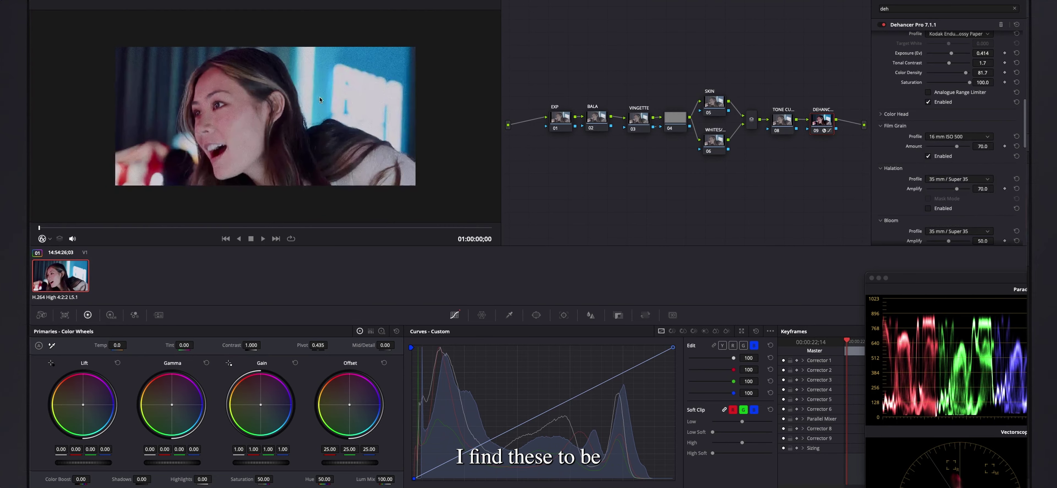
{"action": "scroll", "coordinate": [320, 96], "scroll_direction": "up", "scroll_amount": 3}
{"action": "left_click", "coordinate": [967, 136]}
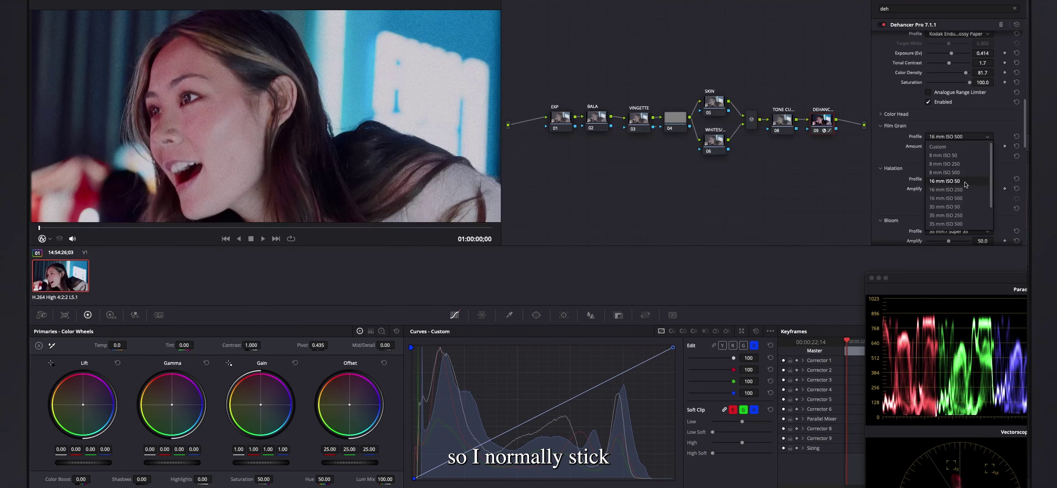
{"action": "left_click", "coordinate": [966, 183]}
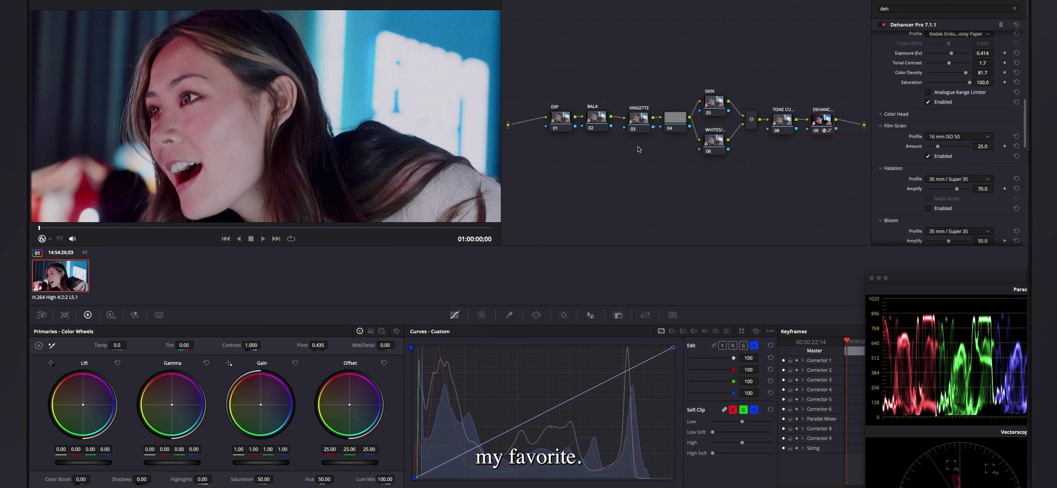
Step: Reduce the Film Grain amount to 19.3 and check the grain on the skin up close
{"action": "left_click_drag", "start_coordinate": [935, 147], "coordinate": [936, 150]}
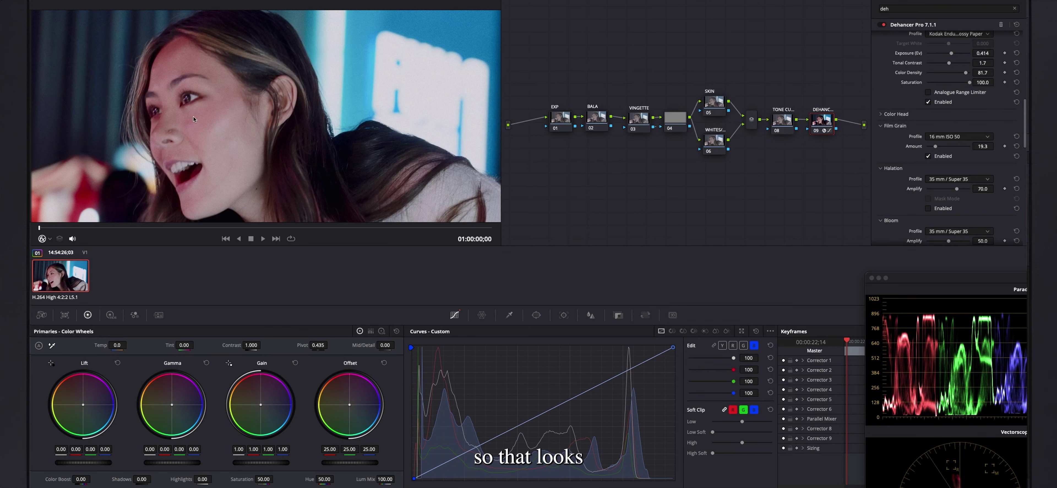
{"action": "scroll", "coordinate": [194, 117], "scroll_direction": "up", "scroll_amount": 6}
{"action": "scroll", "coordinate": [247, 125], "scroll_direction": "down", "scroll_amount": 6}
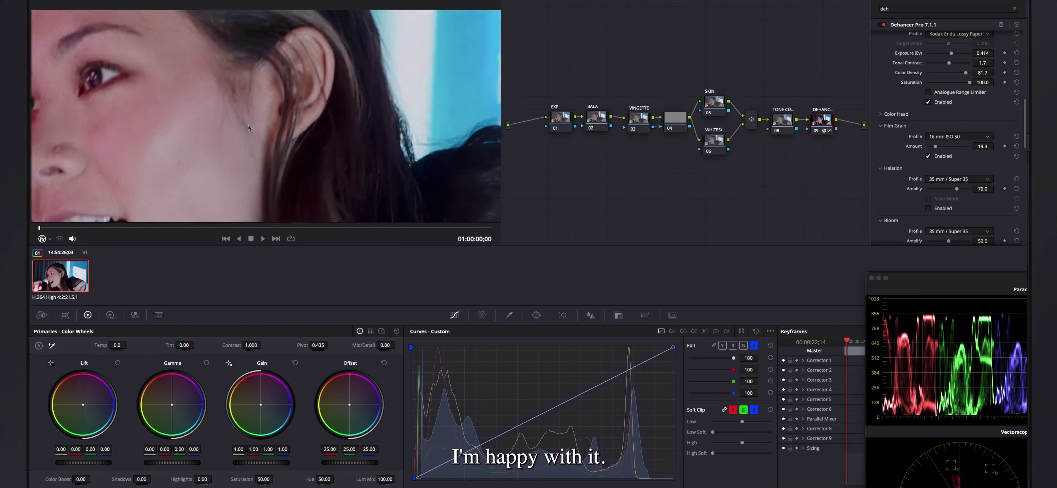
{"action": "scroll", "coordinate": [246, 126], "scroll_direction": "down", "scroll_amount": 1}
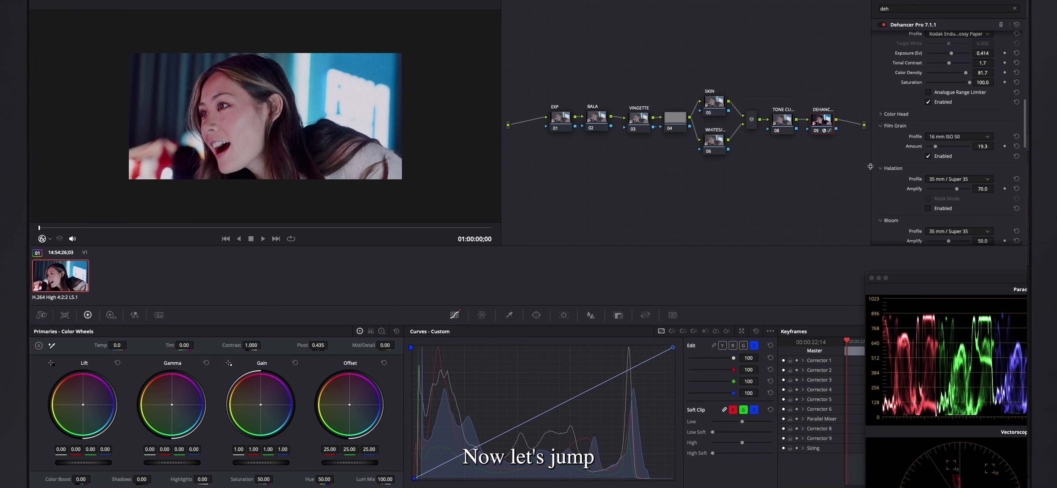
Step: Enable Halation with the 16 mm / Super 16 profile and inspect its affected areas in Mask Mode
{"action": "left_click", "coordinate": [951, 180]}
{"action": "left_click", "coordinate": [957, 216]}
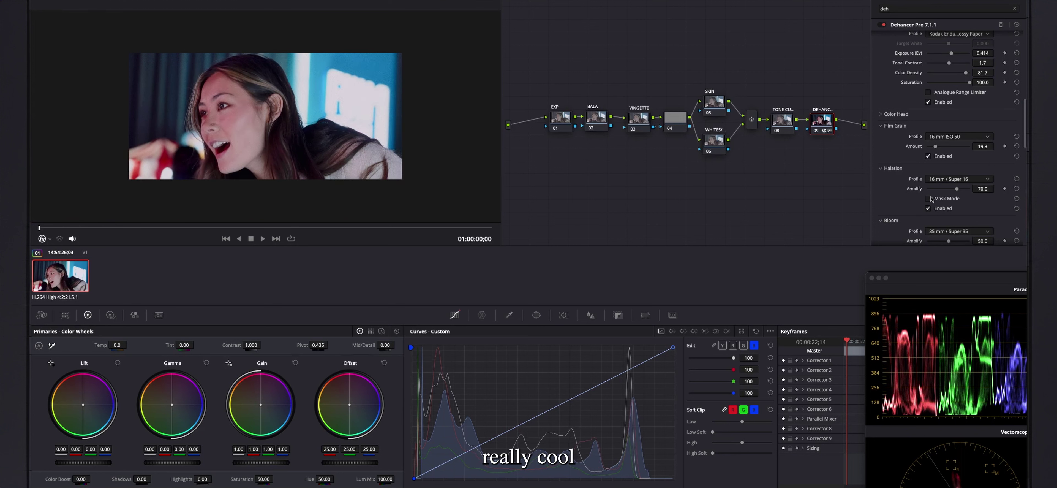
{"action": "left_click", "coordinate": [928, 199]}
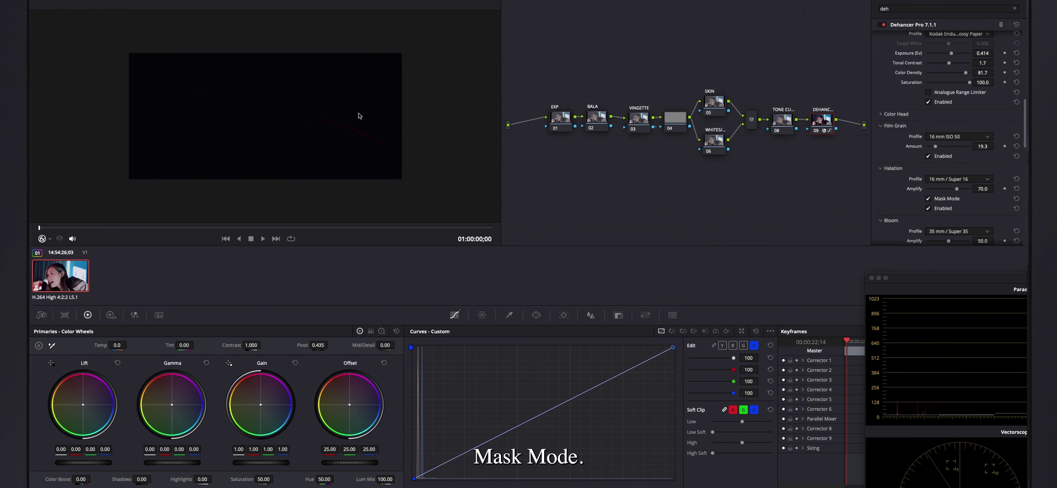
{"action": "scroll", "coordinate": [353, 112], "scroll_direction": "up", "scroll_amount": 2}
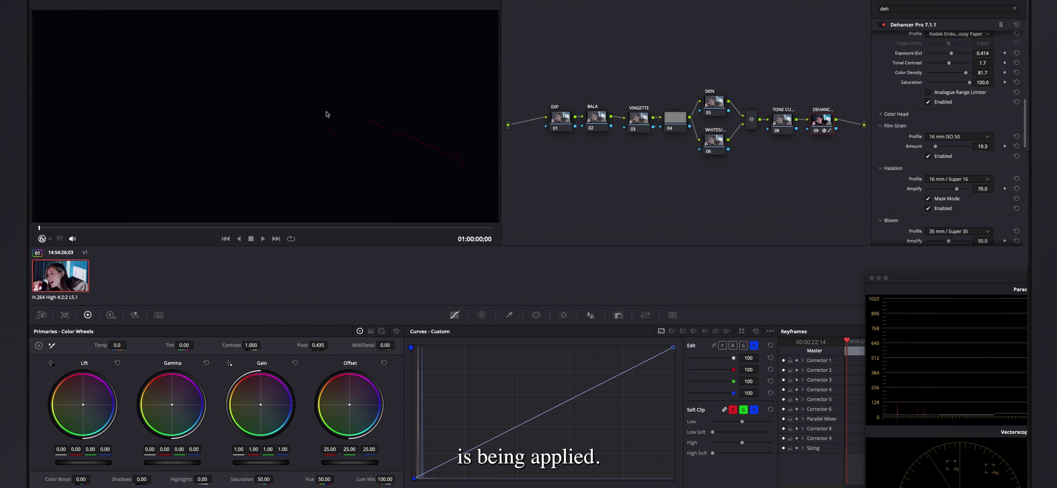
{"action": "scroll", "coordinate": [364, 145], "scroll_direction": "down", "scroll_amount": 2}
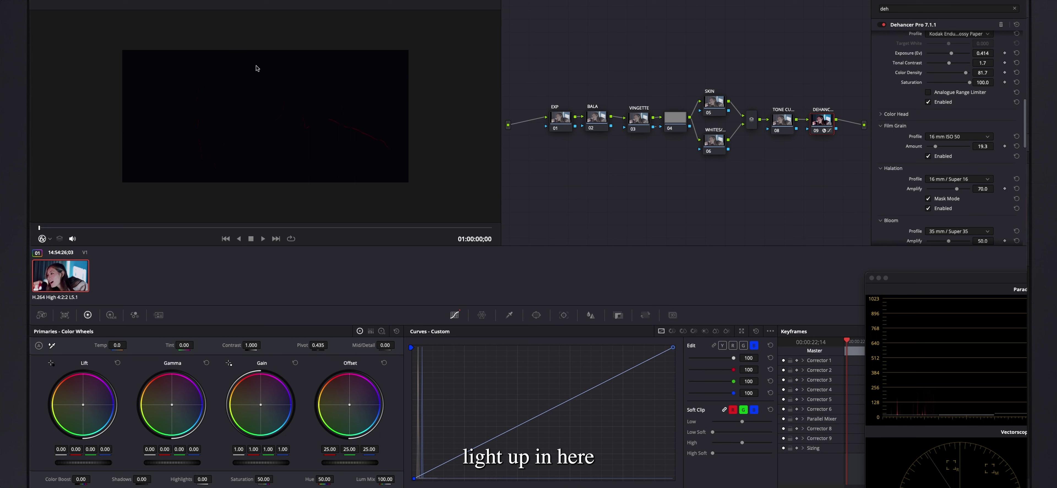
Step: Change the Halation profile to 16 mm / Super 16 No Remjet, set Amplify to 11.9 and turn off Mask Mode
{"action": "left_click", "coordinate": [962, 179]}
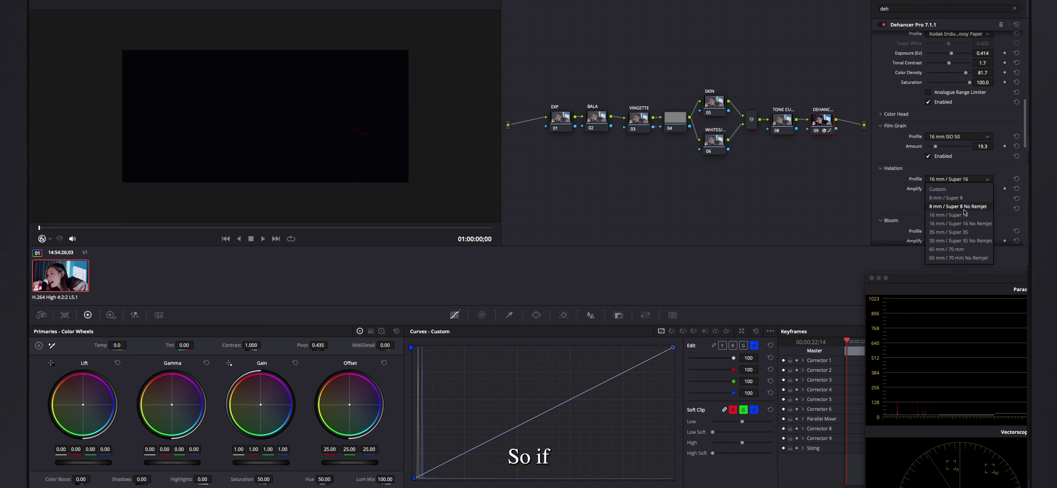
{"action": "left_click", "coordinate": [974, 225]}
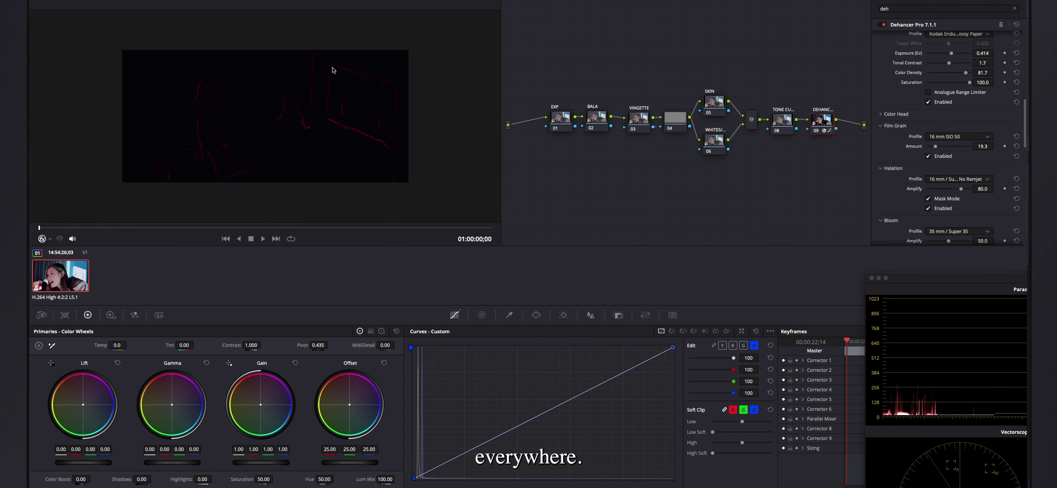
{"action": "left_click_drag", "start_coordinate": [961, 192], "coordinate": [933, 192]}
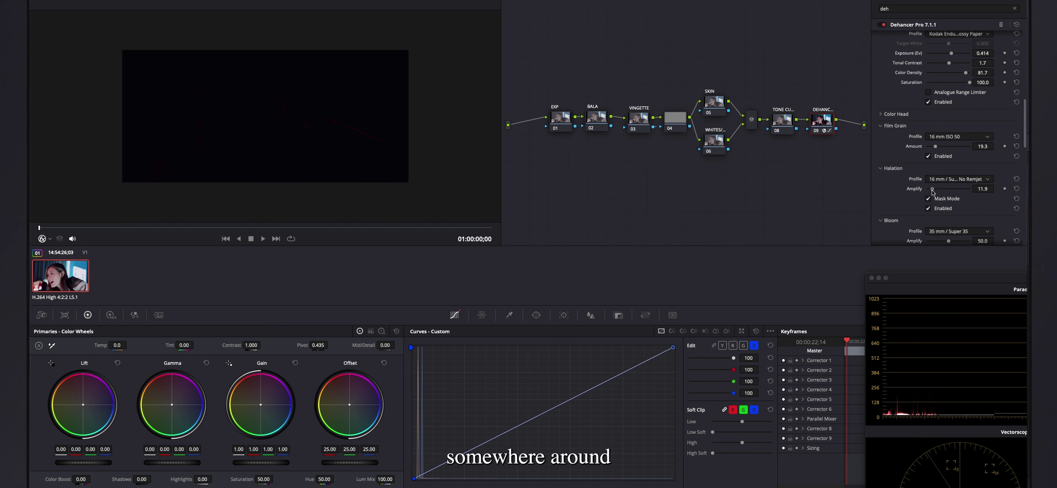
{"action": "left_click", "coordinate": [928, 199]}
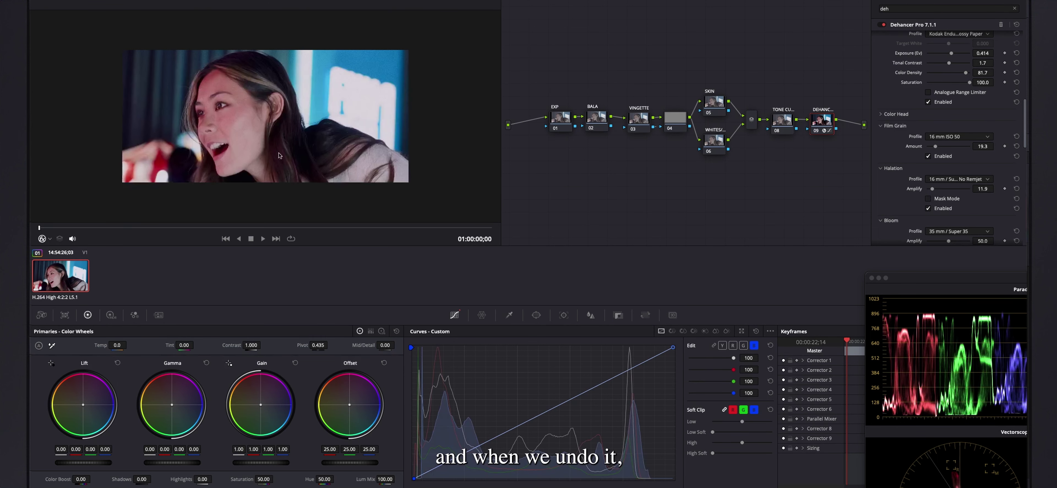
Step: Examine the Halation glow on the woman's cheek up close and compare the image with Halation off and on
{"action": "scroll", "coordinate": [278, 153], "scroll_direction": "up", "scroll_amount": 3}
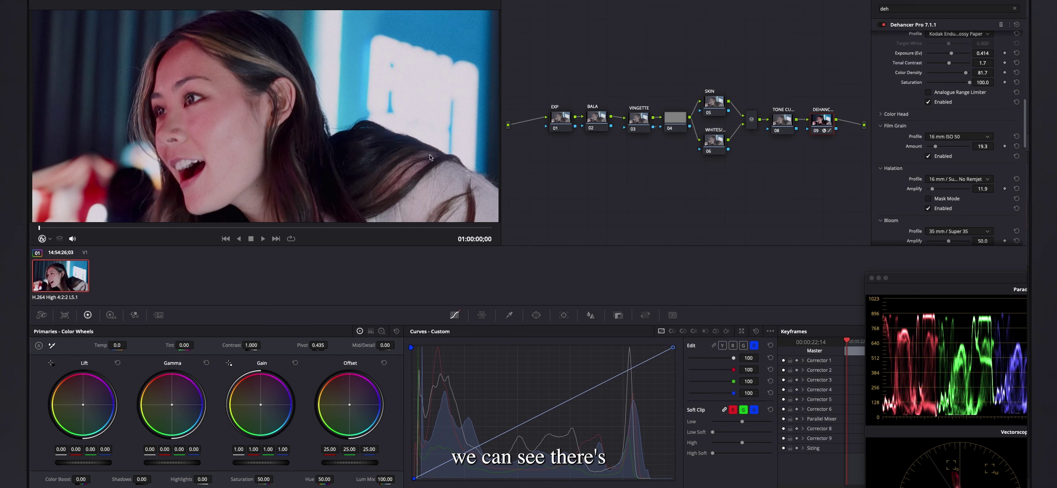
{"action": "scroll", "coordinate": [406, 138], "scroll_direction": "up", "scroll_amount": 2}
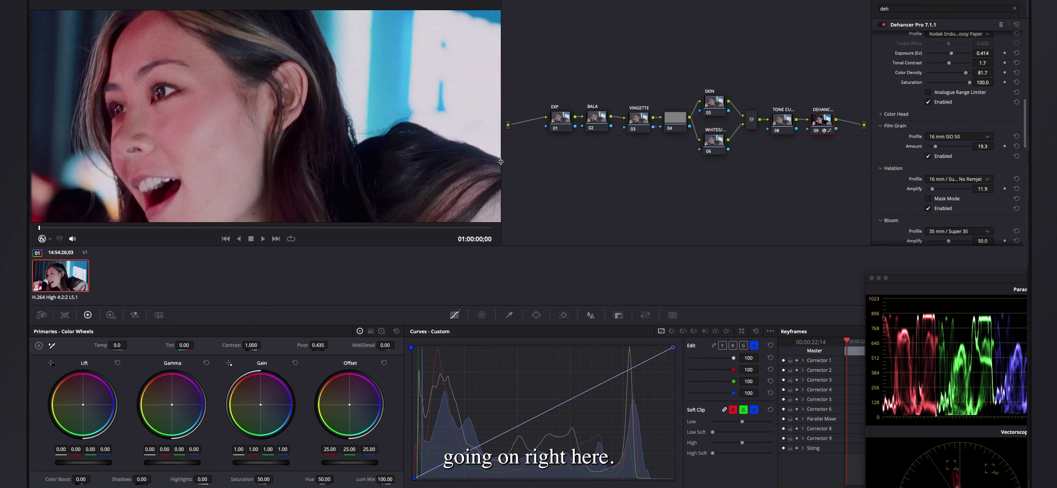
{"action": "scroll", "coordinate": [323, 136], "scroll_direction": "down", "scroll_amount": 2}
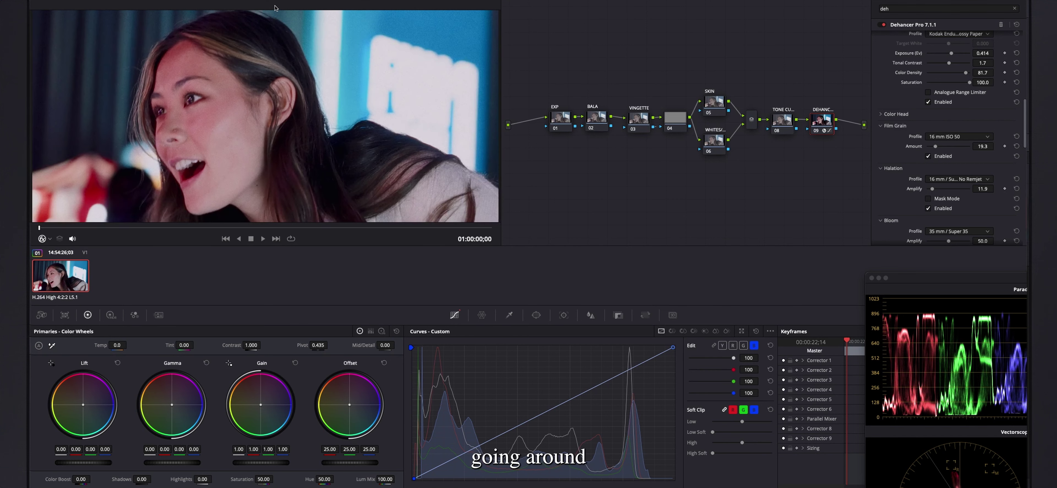
{"action": "scroll", "coordinate": [147, 86], "scroll_direction": "down", "scroll_amount": 2}
{"action": "scroll", "coordinate": [192, 134], "scroll_direction": "up", "scroll_amount": 2}
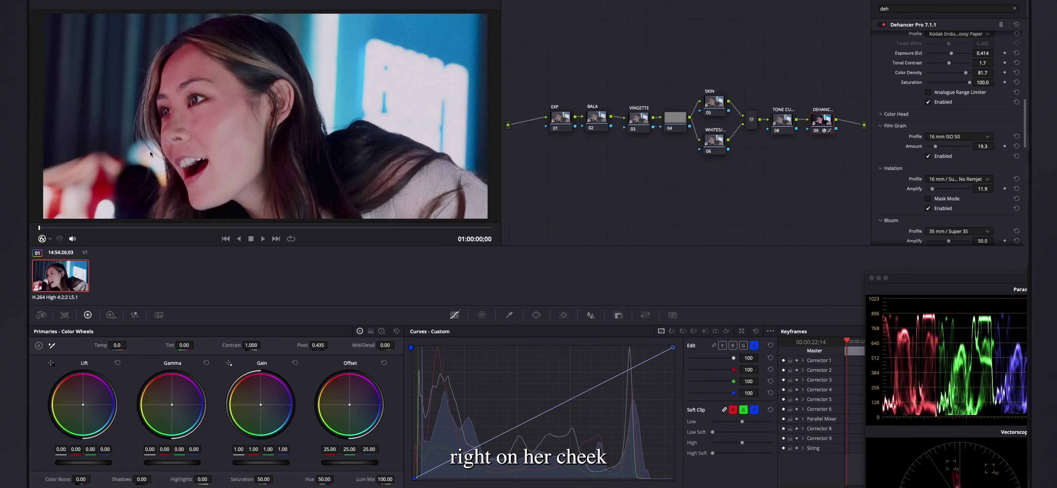
{"action": "scroll", "coordinate": [471, 184], "scroll_direction": "down", "scroll_amount": 2}
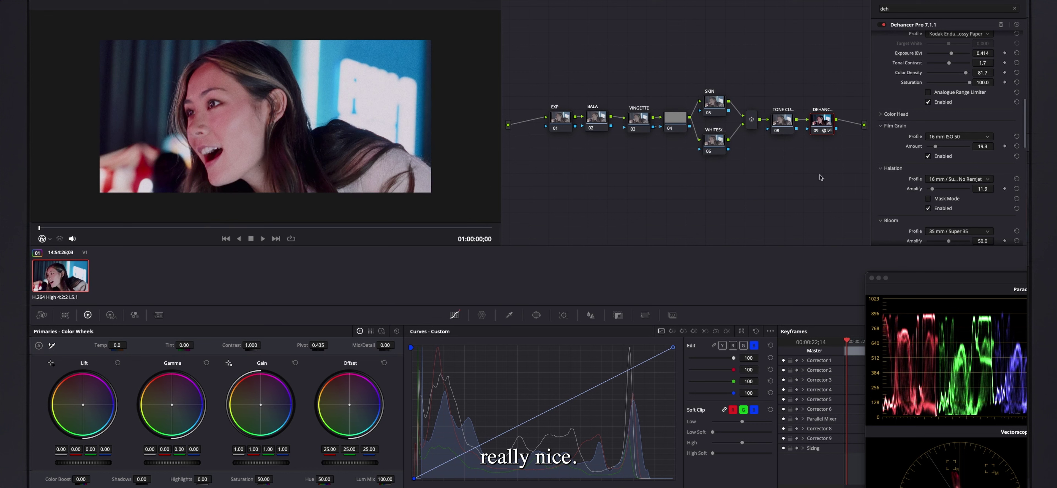
{"action": "left_click", "coordinate": [928, 208]}
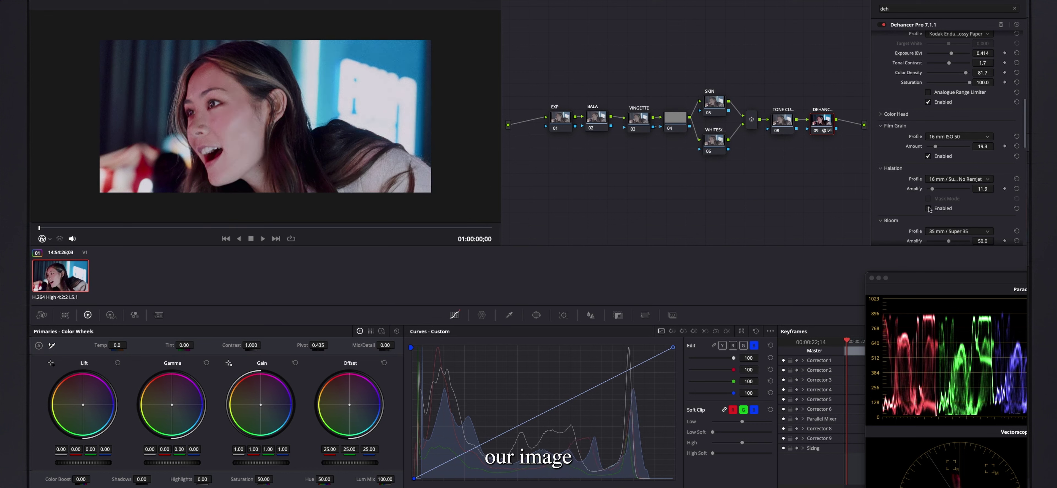
{"action": "left_click", "coordinate": [928, 208]}
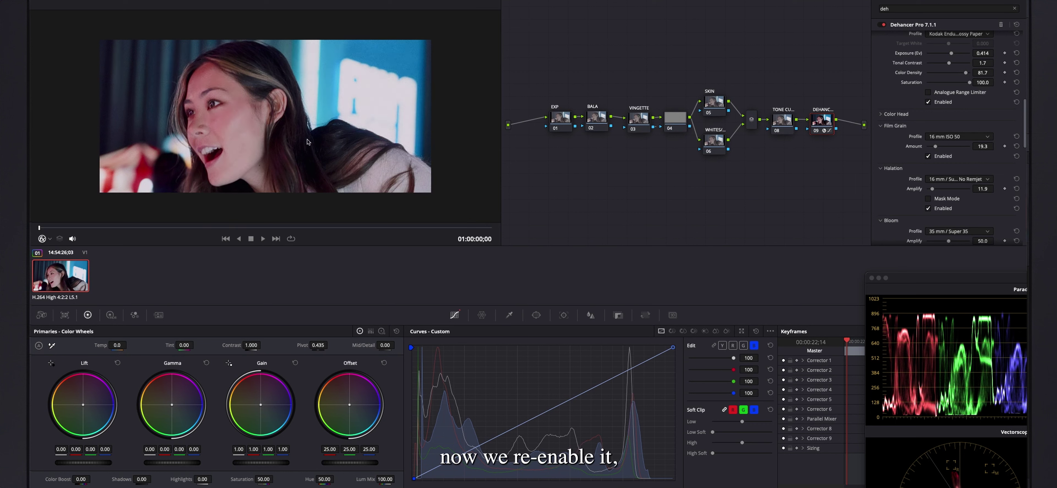
Step: Enable Bloom with the 16 mm / Super 16 profile and set its Amplify to 65.2, using Mask Mode to judge the affected areas
{"action": "scroll", "coordinate": [944, 185], "scroll_direction": "down", "scroll_amount": 5}
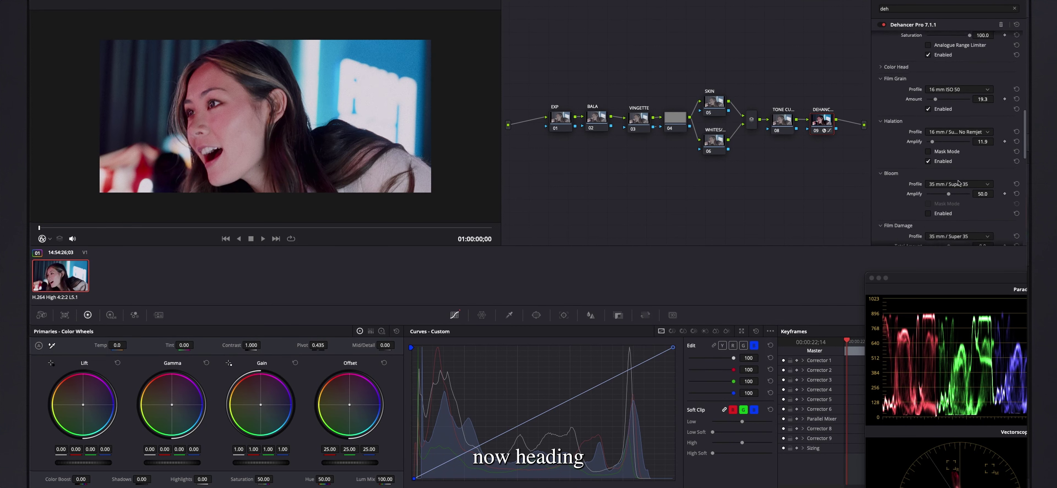
{"action": "left_click", "coordinate": [958, 167]}
{"action": "left_click", "coordinate": [959, 193]}
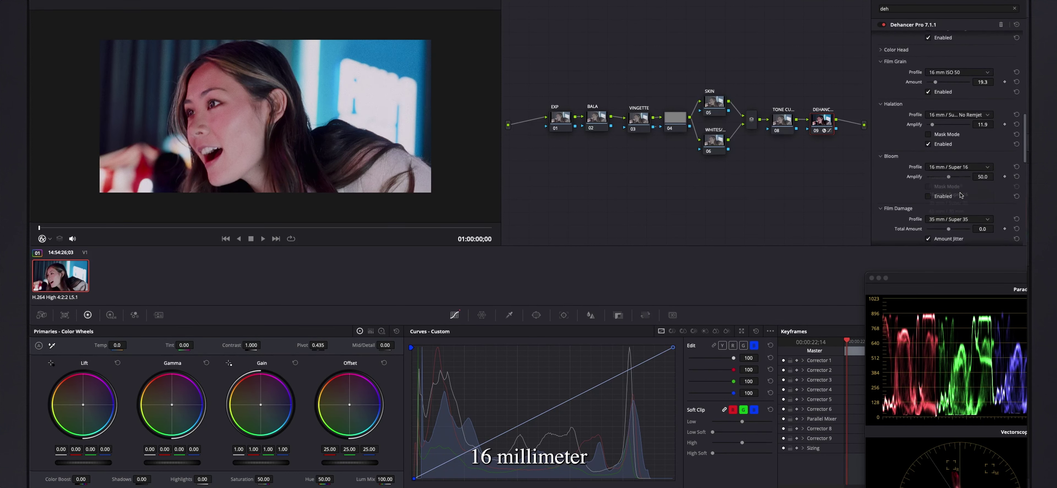
{"action": "left_click", "coordinate": [929, 196]}
{"action": "left_click", "coordinate": [929, 187]}
{"action": "left_click_drag", "start_coordinate": [949, 177], "coordinate": [990, 177]}
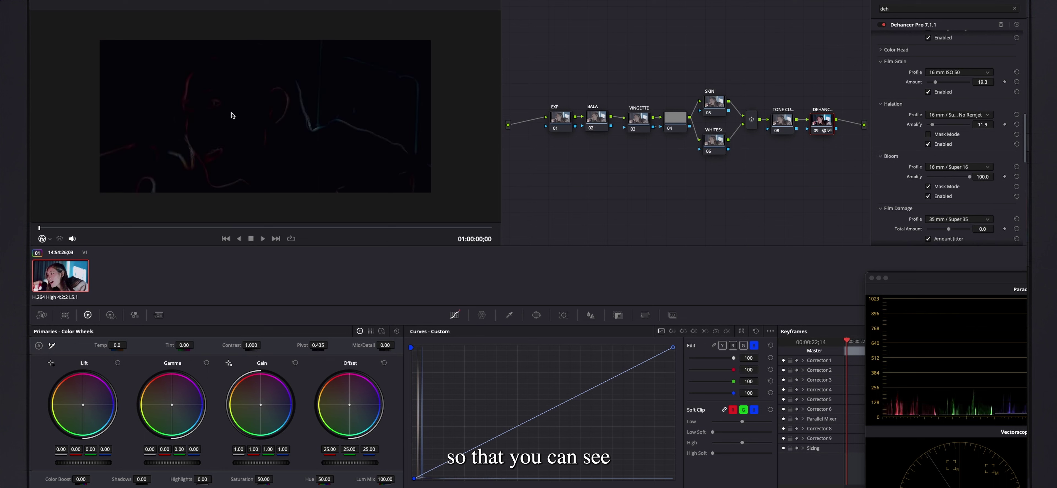
{"action": "scroll", "coordinate": [436, 163], "scroll_direction": "down", "scroll_amount": 3}
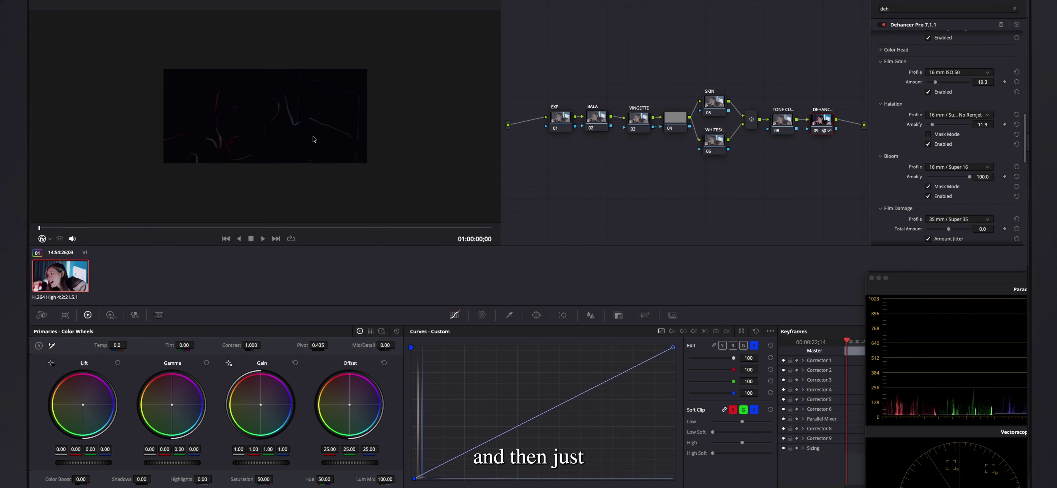
{"action": "left_click_drag", "start_coordinate": [969, 177], "coordinate": [958, 179]}
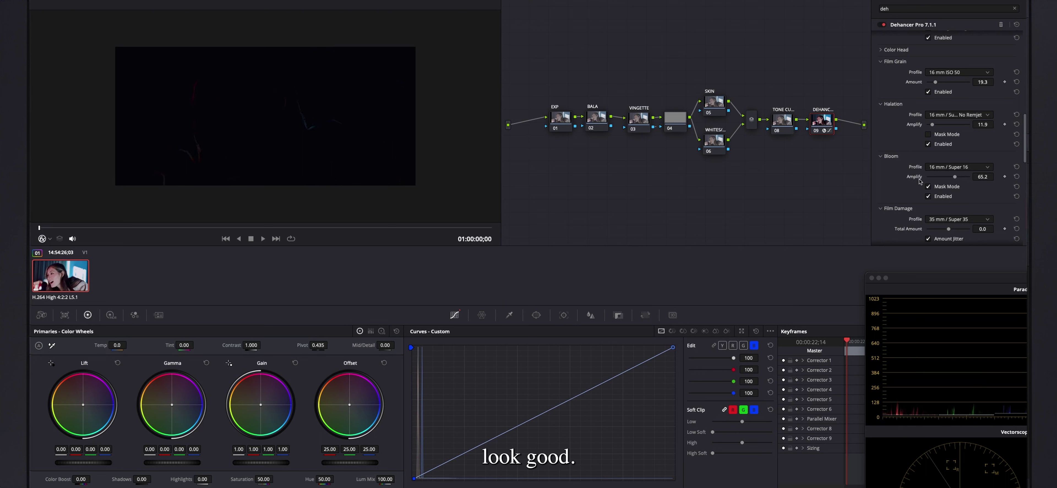
{"action": "left_click", "coordinate": [928, 187]}
Step: Compare the image with Bloom and Halation switched off and on, leaving both enabled
{"action": "left_click", "coordinate": [929, 196]}
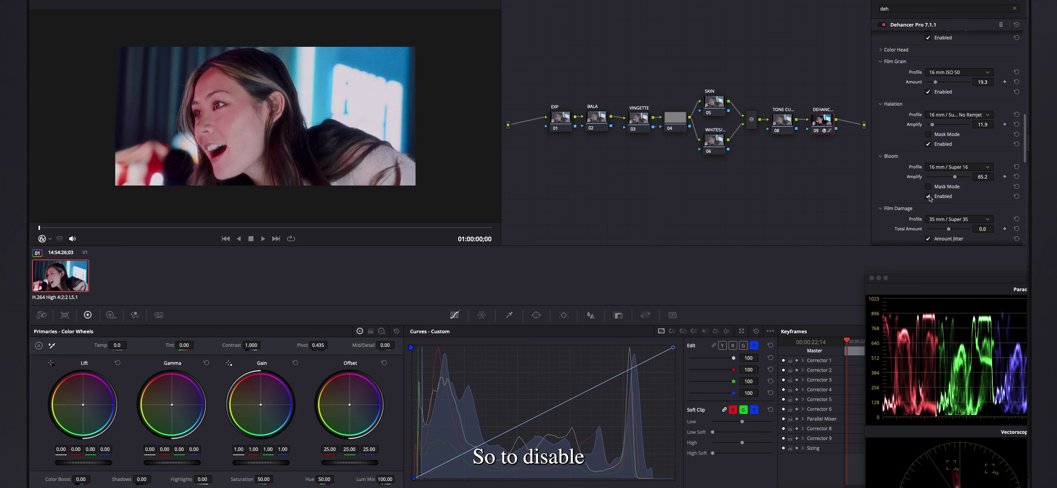
{"action": "left_click", "coordinate": [929, 196]}
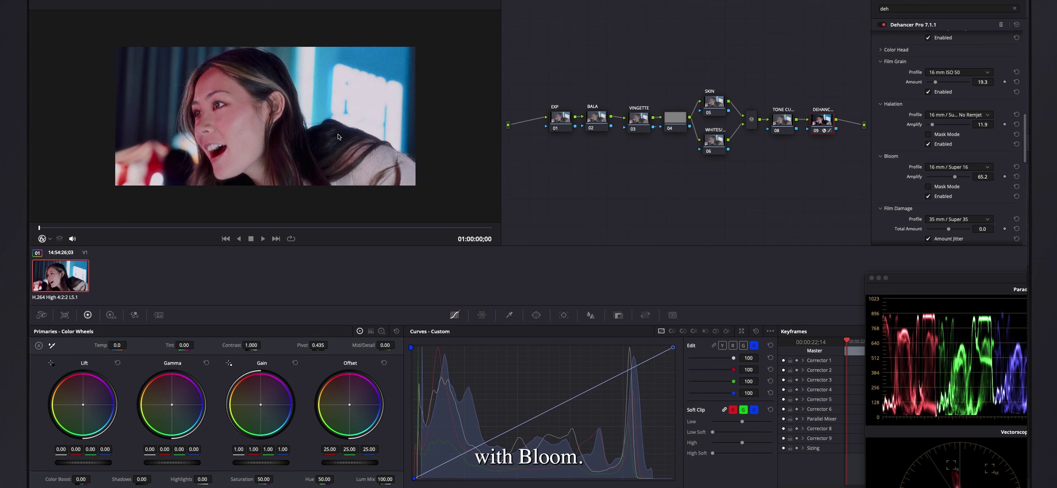
{"action": "left_click", "coordinate": [929, 144]}
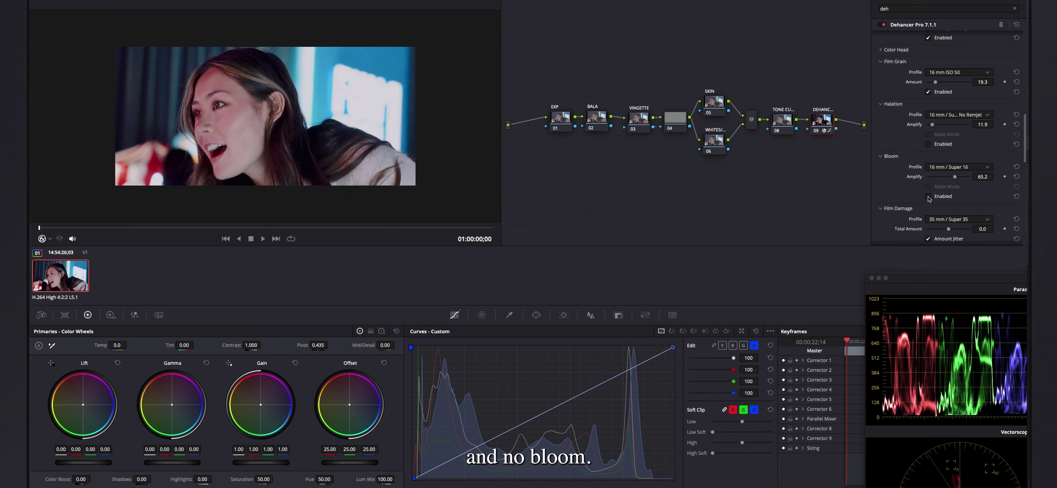
{"action": "left_click", "coordinate": [929, 144]}
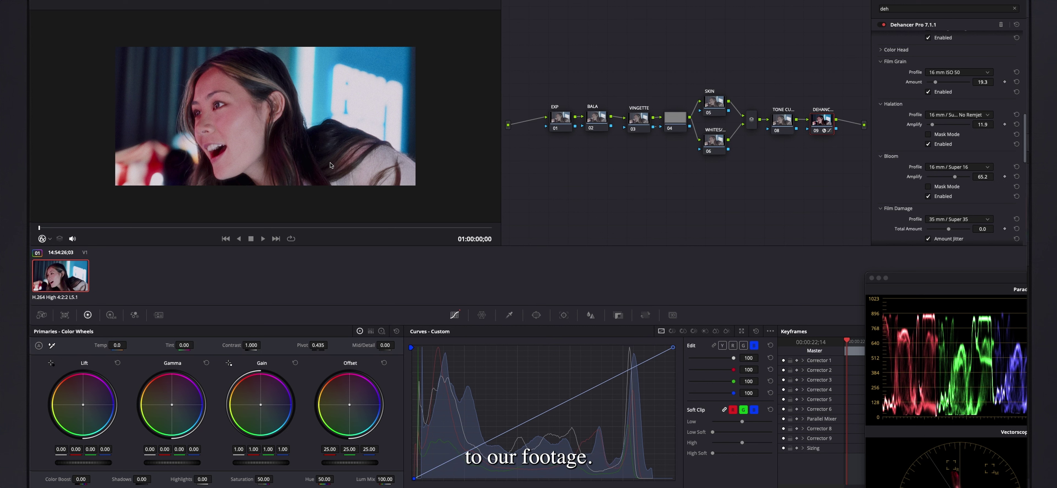
Step: Try Film Damage with the 35 mm / Super 35 profile, preview it on the clip and switch it off again
{"action": "scroll", "coordinate": [923, 120], "scroll_direction": "down", "scroll_amount": 3}
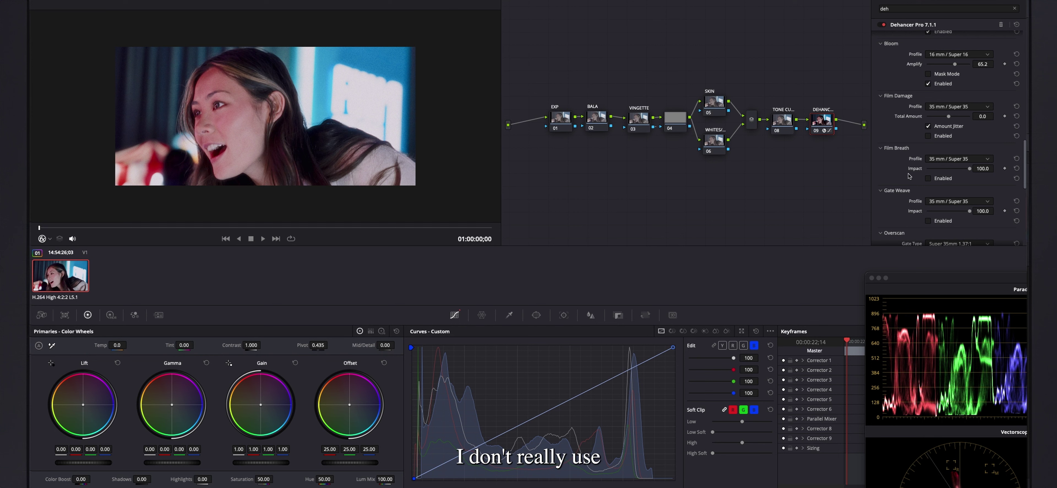
{"action": "left_click", "coordinate": [929, 136]}
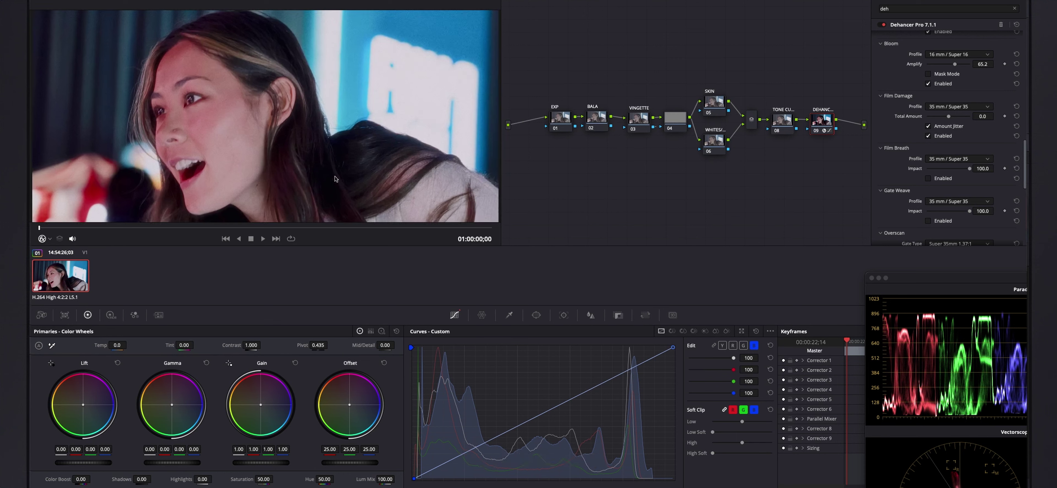
{"action": "mouse_move", "coordinate": [40, 227]}
{"action": "left_mouse_down"}
{"action": "mouse_move", "coordinate": [271, 238]}
{"action": "mouse_move", "coordinate": [40, 234]}
{"action": "left_mouse_up"}
{"action": "scroll", "coordinate": [237, 221], "scroll_direction": "down", "scroll_amount": 3}
{"action": "scroll", "coordinate": [237, 220], "scroll_direction": "up", "scroll_amount": 3}
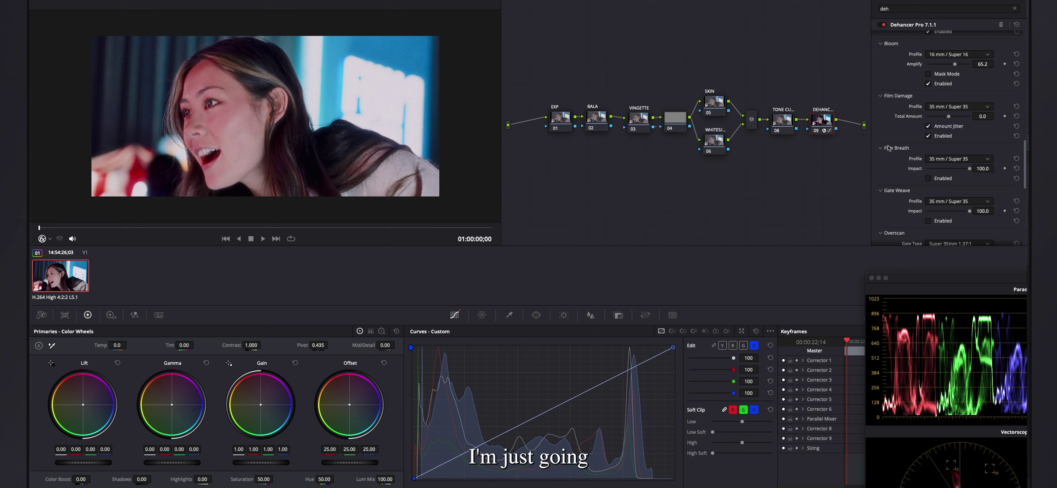
{"action": "left_click", "coordinate": [928, 136]}
Step: Try Film Breath at an Impact of 100, scrub the clip to preview the colour shift, and disable it again
{"action": "scroll", "coordinate": [935, 158], "scroll_direction": "down", "scroll_amount": 1}
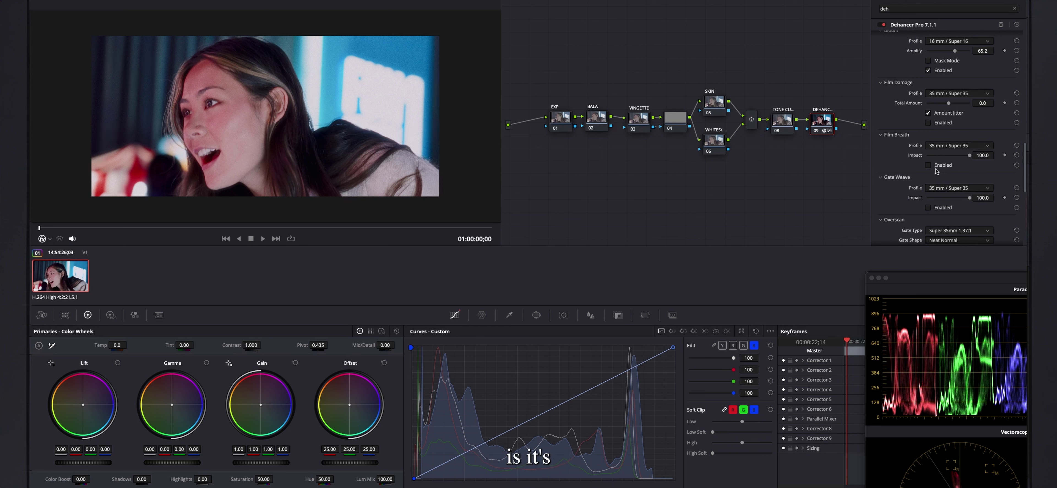
{"action": "left_click", "coordinate": [929, 166]}
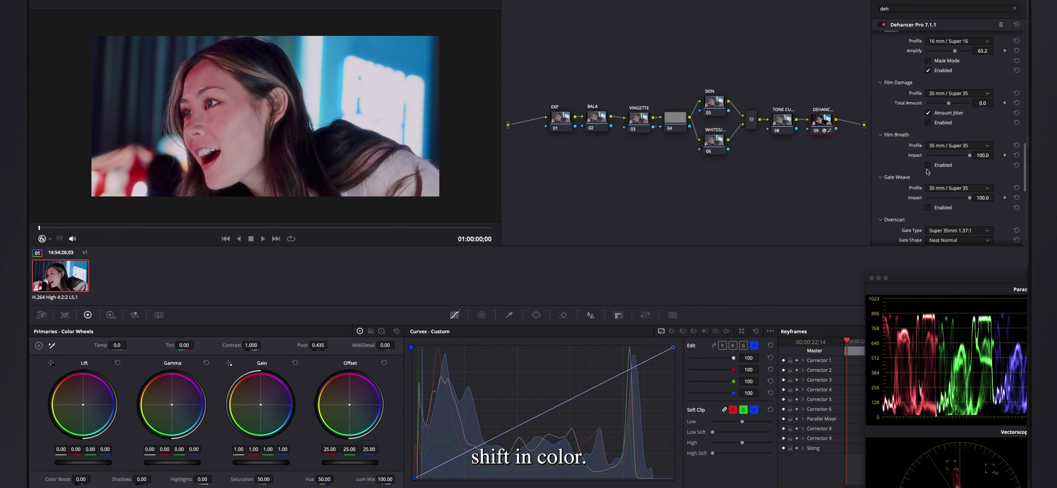
{"action": "mouse_move", "coordinate": [43, 228]}
{"action": "left_mouse_down"}
{"action": "mouse_move", "coordinate": [236, 244]}
{"action": "mouse_move", "coordinate": [261, 234]}
{"action": "mouse_move", "coordinate": [213, 245]}
{"action": "mouse_move", "coordinate": [37, 229]}
{"action": "left_mouse_up"}
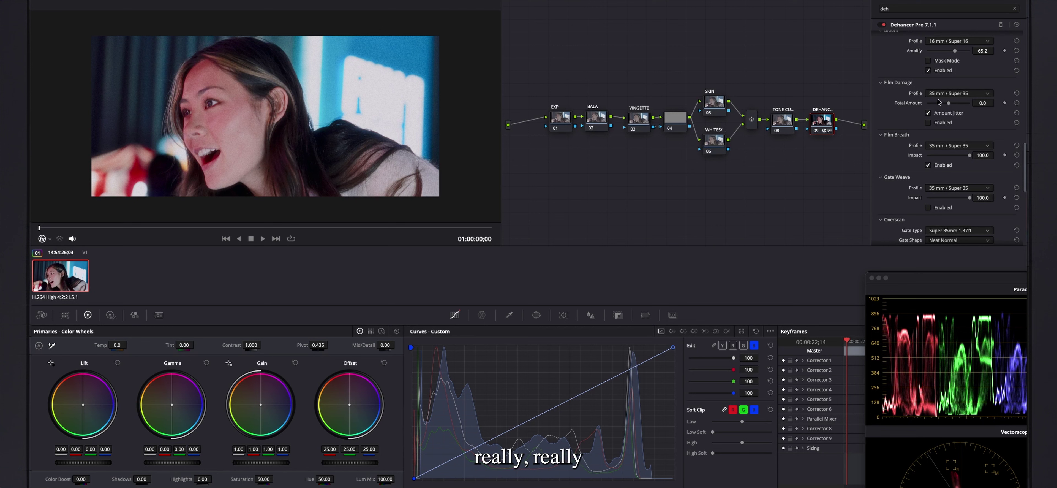
{"action": "left_click", "coordinate": [928, 165]}
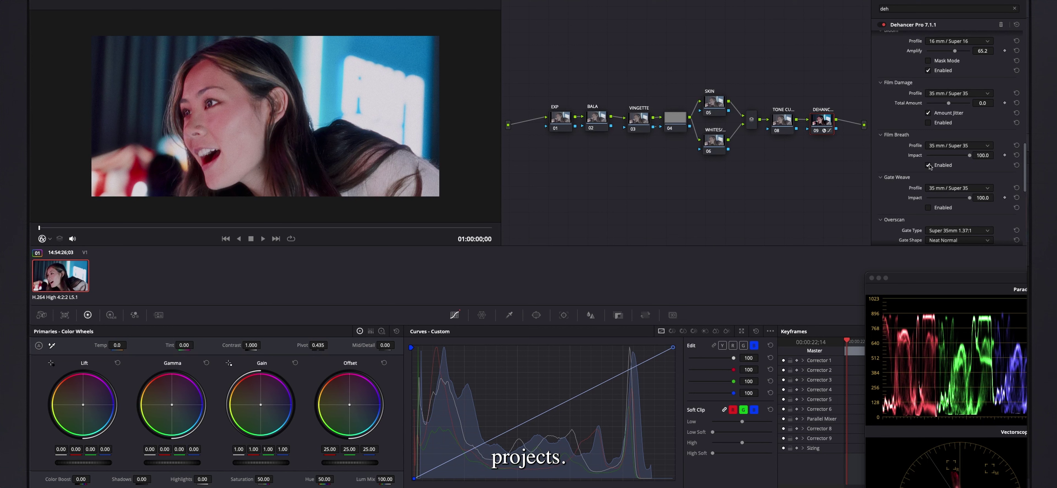
Step: Try Gate Weave at an Impact of 100, play the clip to preview the movement, and turn it off again
{"action": "scroll", "coordinate": [935, 164], "scroll_direction": "down", "scroll_amount": 2}
{"action": "left_click", "coordinate": [928, 163]}
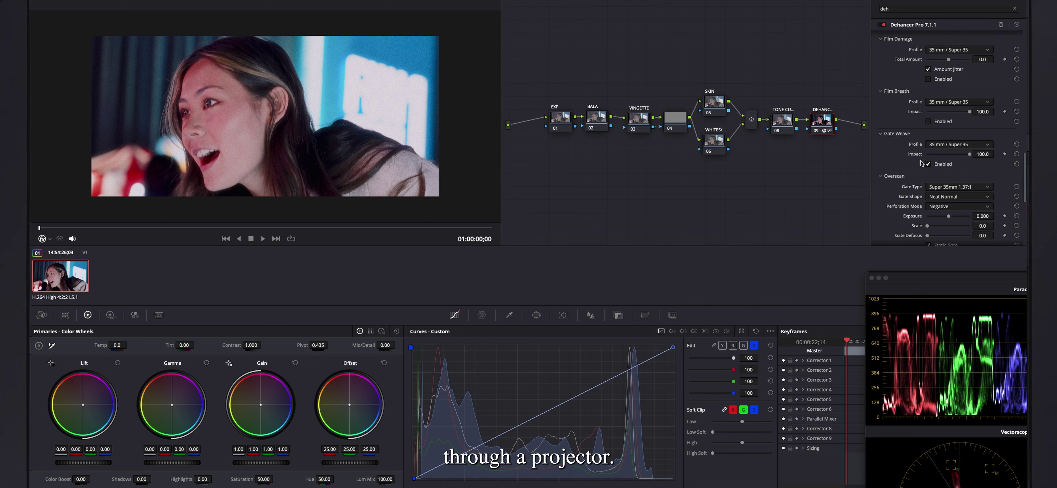
{"action": "left_click", "coordinate": [140, 232]}
{"action": "left_click_drag", "start_coordinate": [140, 233], "coordinate": [411, 230]}
{"action": "key", "text": "space"}
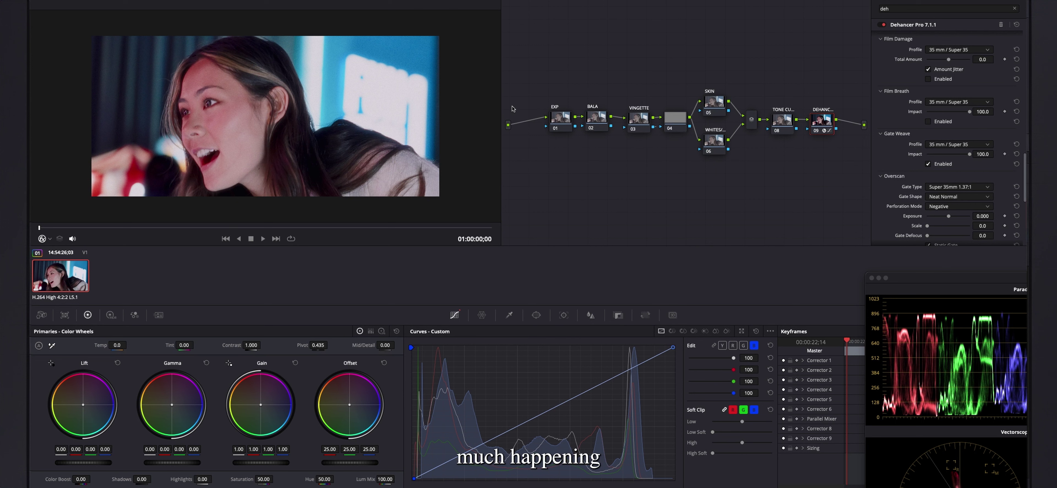
{"action": "left_click", "coordinate": [927, 165]}
Step: Collapse the Gate Weave, Film Breath and Film Damage sections
{"action": "scroll", "coordinate": [899, 160], "scroll_direction": "up", "scroll_amount": 2}
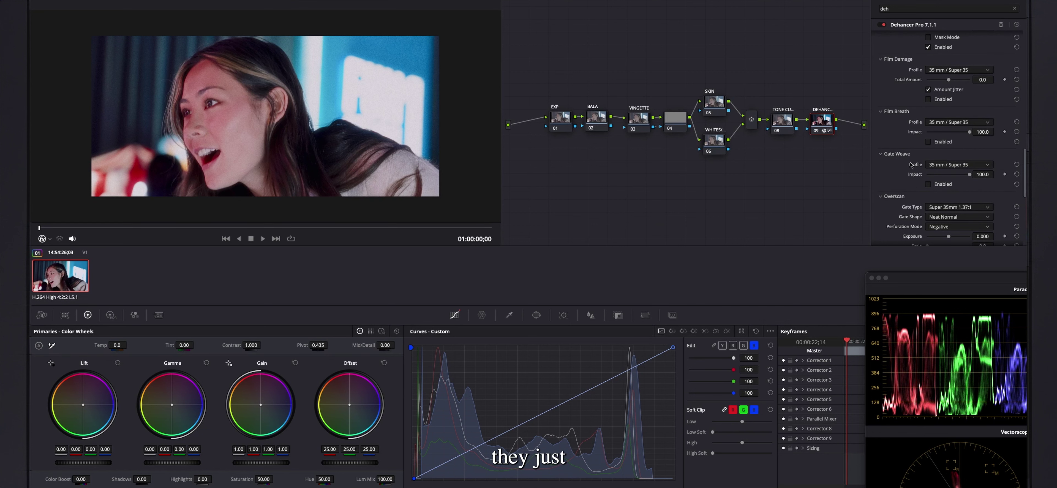
{"action": "left_click", "coordinate": [897, 154]}
{"action": "left_click", "coordinate": [897, 111]}
{"action": "left_click", "coordinate": [898, 59]}
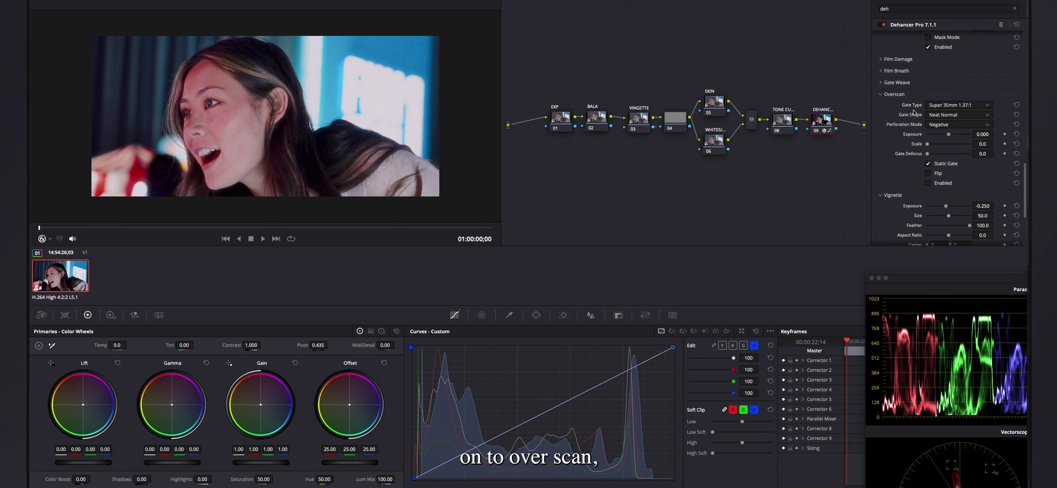
Step: Enable Overscan and try the Super 8mm, Standard 16mm 1.37:1 and Ultra 16mm 1.85:1 gate types
{"action": "scroll", "coordinate": [927, 116], "scroll_direction": "down", "scroll_amount": 1}
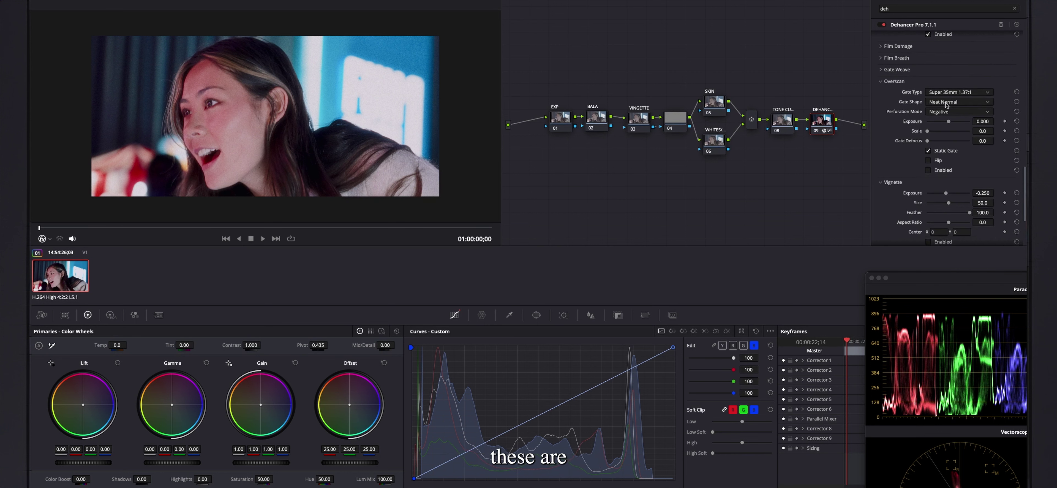
{"action": "left_click", "coordinate": [928, 170]}
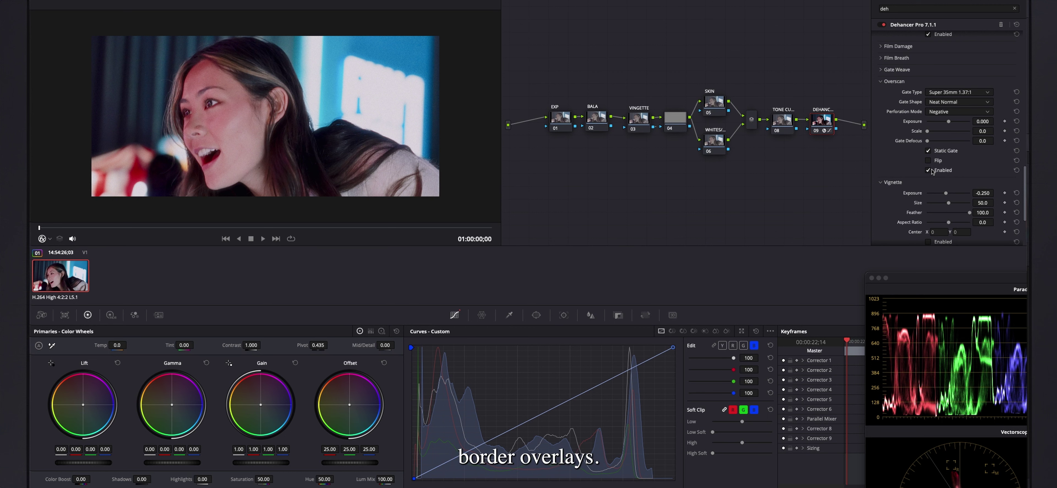
{"action": "left_click", "coordinate": [965, 93]}
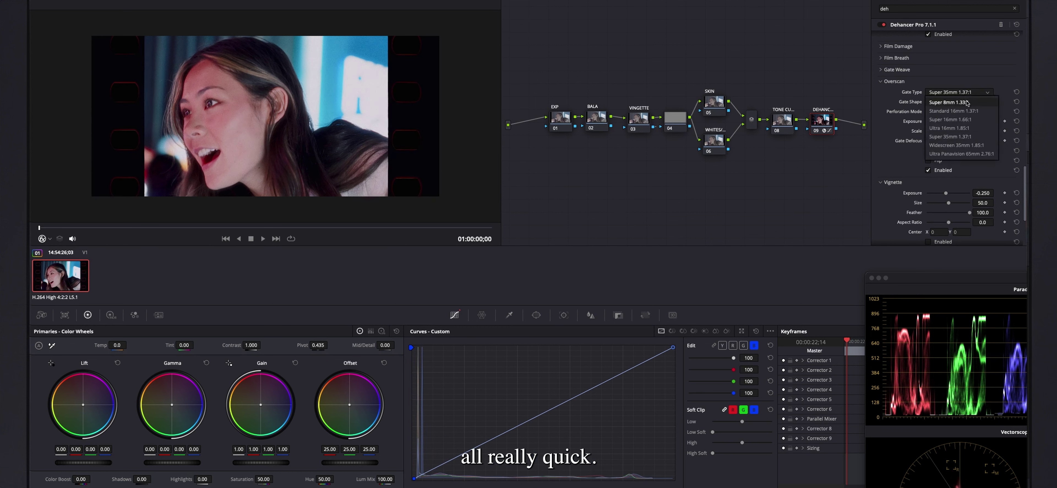
{"action": "left_click", "coordinate": [966, 102]}
{"action": "left_click", "coordinate": [960, 92]}
{"action": "left_click", "coordinate": [957, 111]}
{"action": "left_click", "coordinate": [952, 128]}
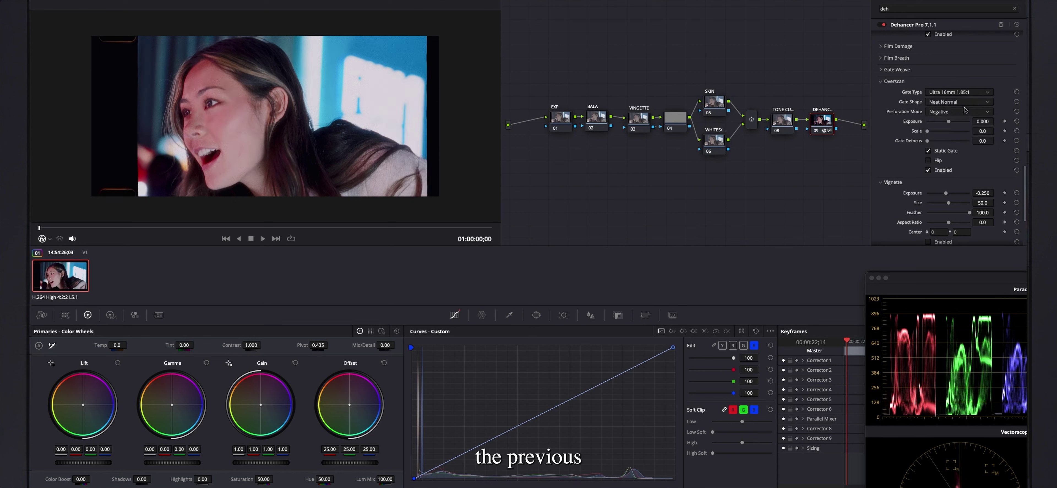
Step: Try the Super 35mm 1.37:1, Widescreen 35mm 1.85:1 and Ultra Panavision 65mm 2.76:1 gate types, and disable Overscan
{"action": "left_click", "coordinate": [965, 92]}
{"action": "left_click", "coordinate": [968, 136]}
{"action": "left_click", "coordinate": [966, 92]}
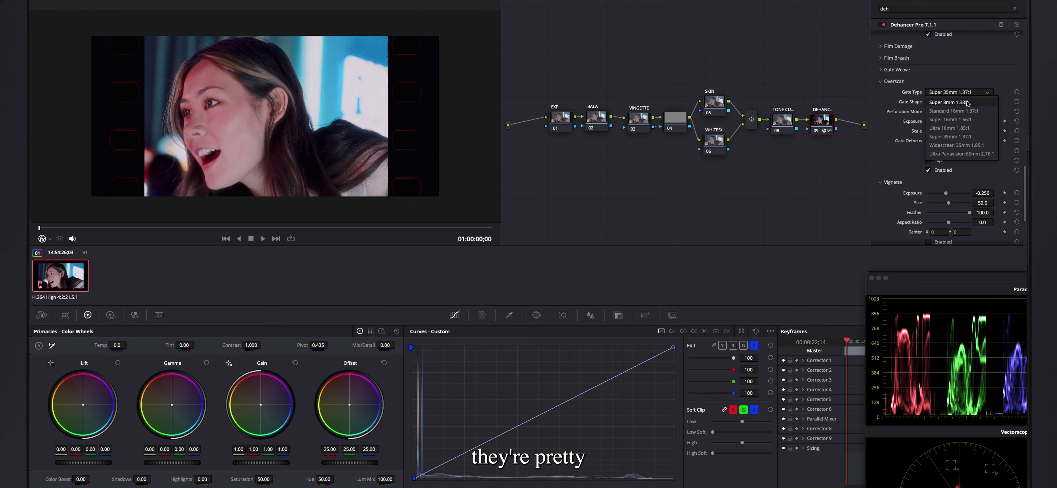
{"action": "left_click", "coordinate": [956, 145]}
{"action": "left_click", "coordinate": [960, 93]}
{"action": "left_click", "coordinate": [961, 154]}
{"action": "left_click", "coordinate": [928, 170]}
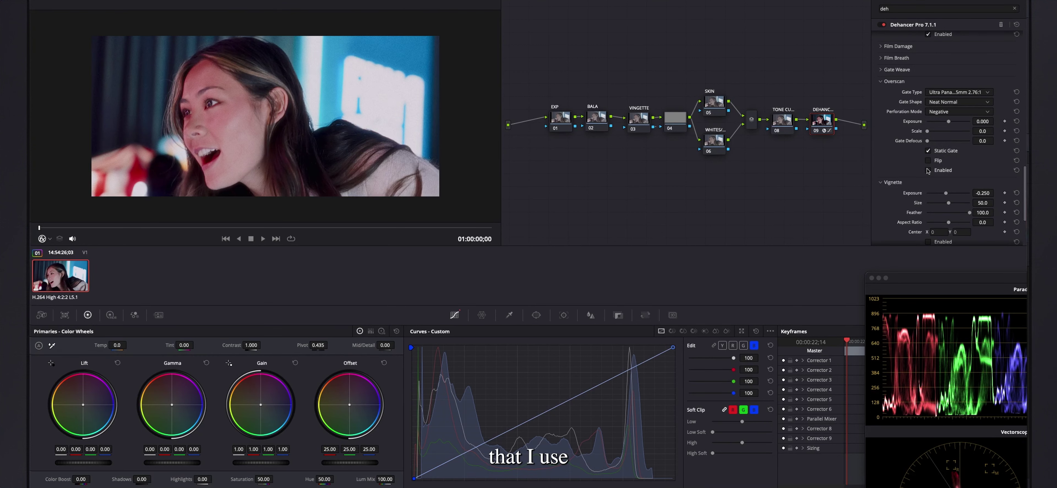
Step: Collapse the Overscan section and return to the Halation and Bloom settings
{"action": "left_click", "coordinate": [891, 81]}
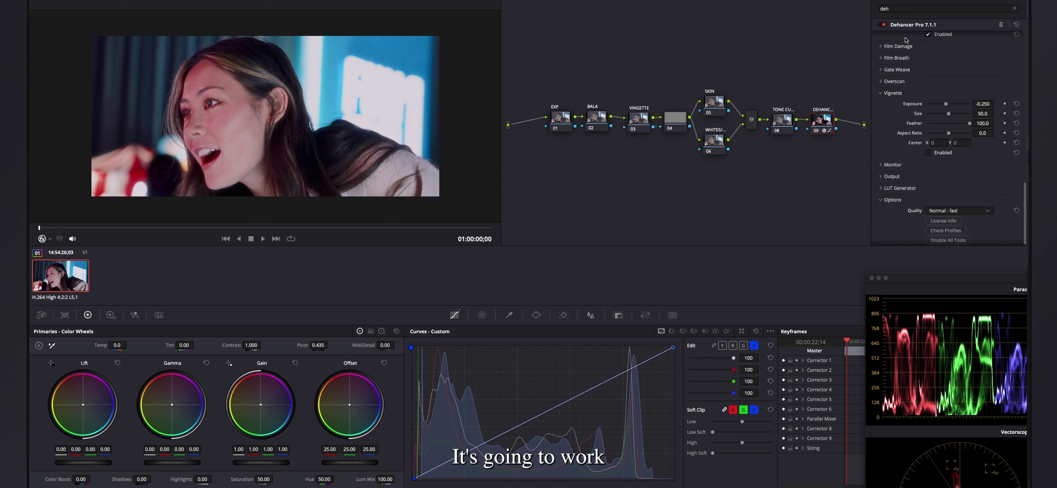
{"action": "scroll", "coordinate": [891, 71], "scroll_direction": "up", "scroll_amount": 3}
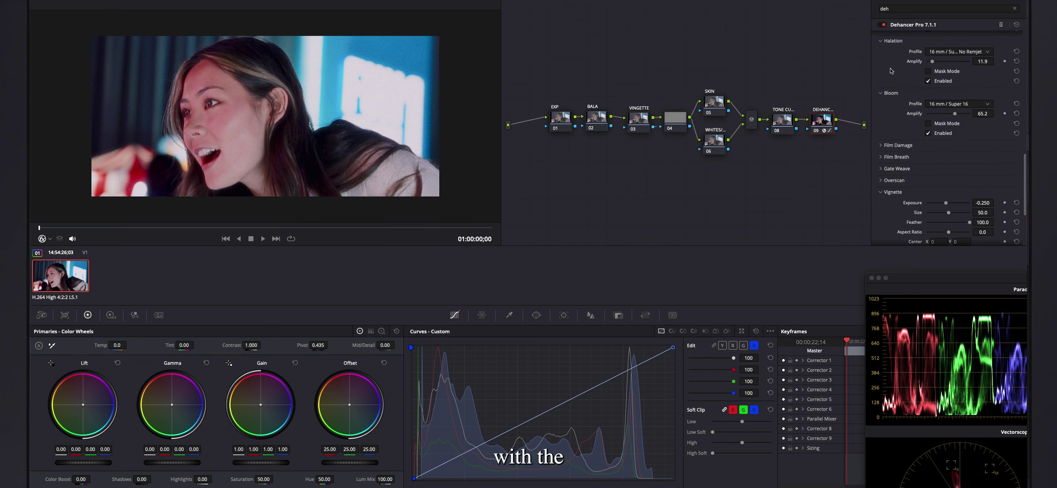
Step: Add a circular window to the VINGETTE node and fit it as a tilted oval around the woman's head
{"action": "scroll", "coordinate": [912, 83], "scroll_direction": "up", "scroll_amount": 1}
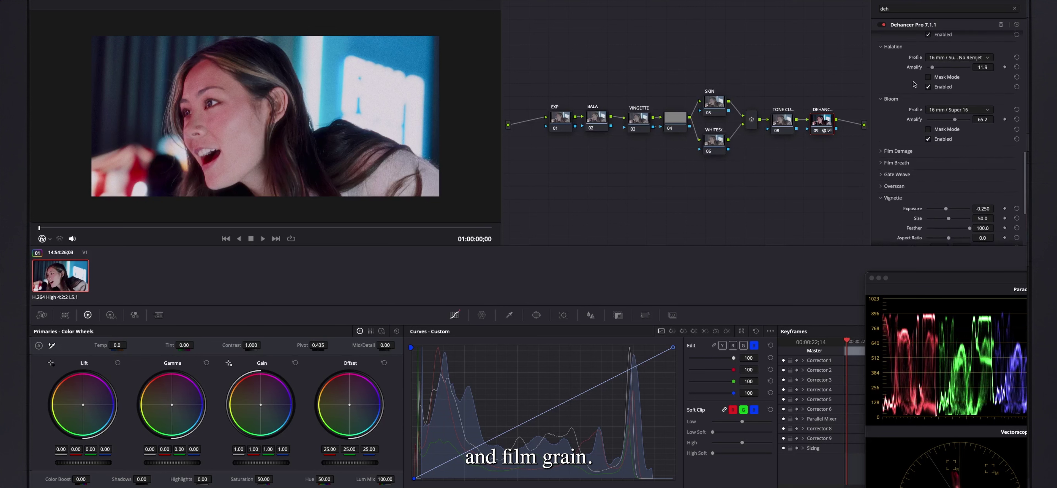
{"action": "scroll", "coordinate": [914, 84], "scroll_direction": "down", "scroll_amount": 5}
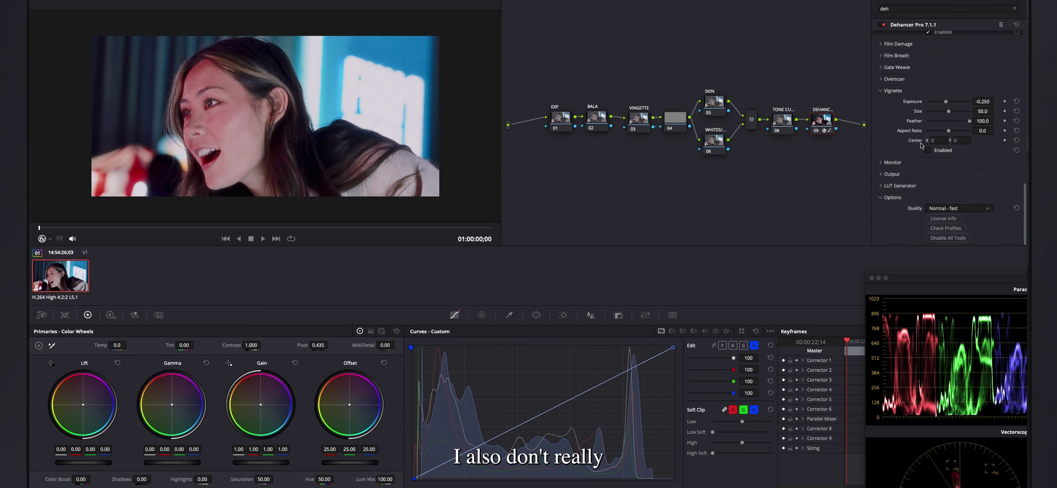
{"action": "left_click_drag", "start_coordinate": [629, 86], "coordinate": [677, 135]}
{"action": "left_click", "coordinate": [673, 154]}
{"action": "left_click", "coordinate": [639, 118]}
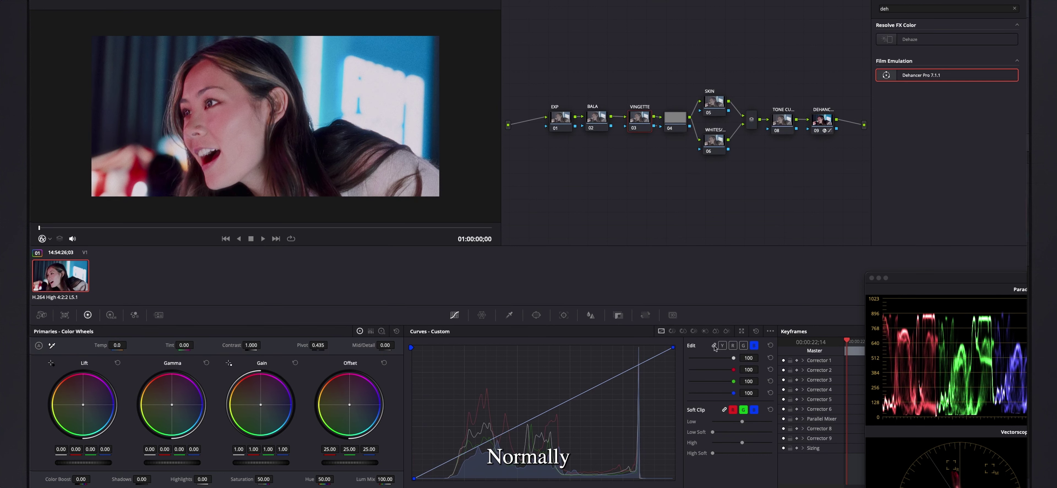
{"action": "left_click", "coordinate": [537, 315]}
{"action": "left_click", "coordinate": [421, 386]}
{"action": "left_click_drag", "start_coordinate": [229, 119], "coordinate": [193, 124]}
{"action": "left_click_drag", "start_coordinate": [230, 96], "coordinate": [222, 97]}
{"action": "left_click_drag", "start_coordinate": [239, 191], "coordinate": [248, 220]}
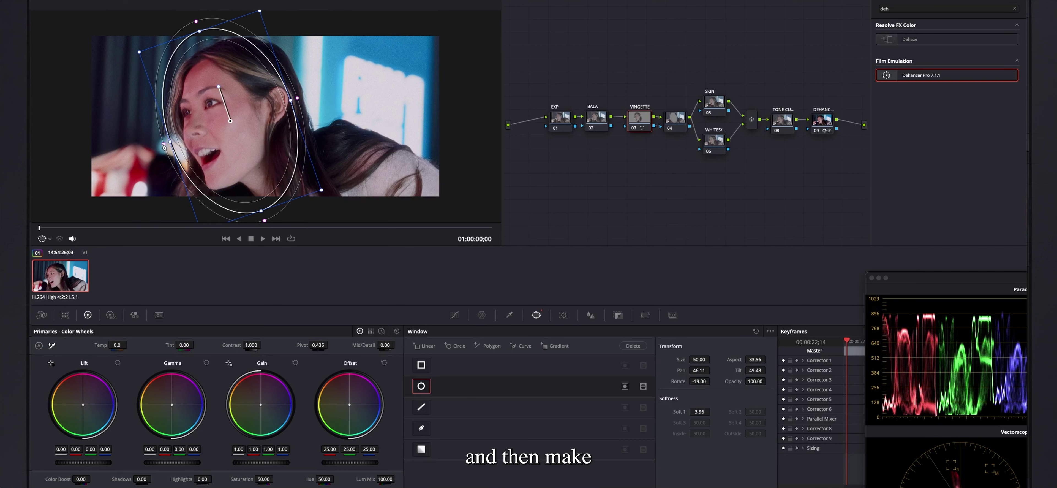
Step: Soften the oval window to 36.00, invert it and slightly darken the area outside with a midtone curve point
{"action": "left_click_drag", "start_coordinate": [172, 149], "coordinate": [110, 162]}
{"action": "left_click", "coordinate": [625, 387]}
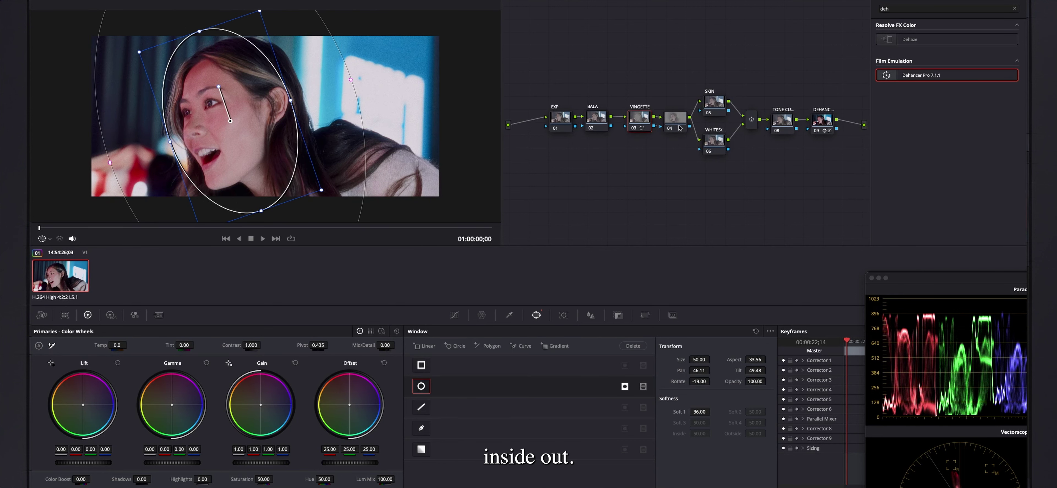
{"action": "left_click", "coordinate": [455, 315]}
{"action": "left_click_drag", "start_coordinate": [573, 399], "coordinate": [573, 405]}
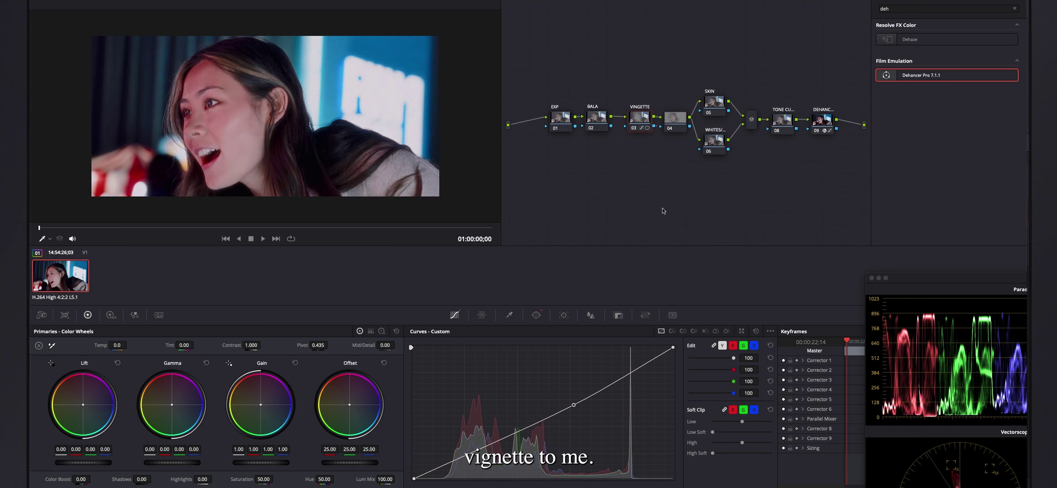
Step: On node 04, roll off the custom curve near its highlight end and set Mid/Detail to -21.00
{"action": "left_click", "coordinate": [680, 119]}
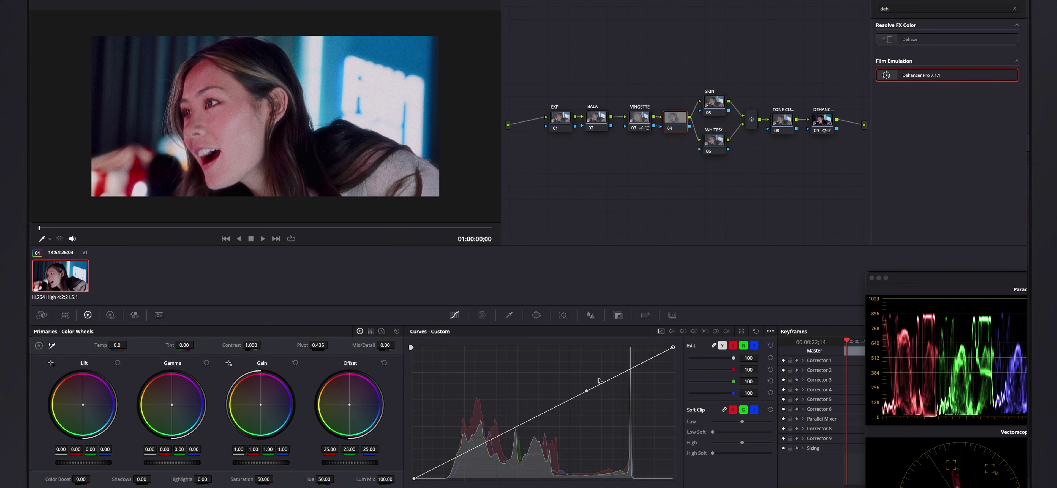
{"action": "left_click_drag", "start_coordinate": [587, 393], "coordinate": [655, 347]}
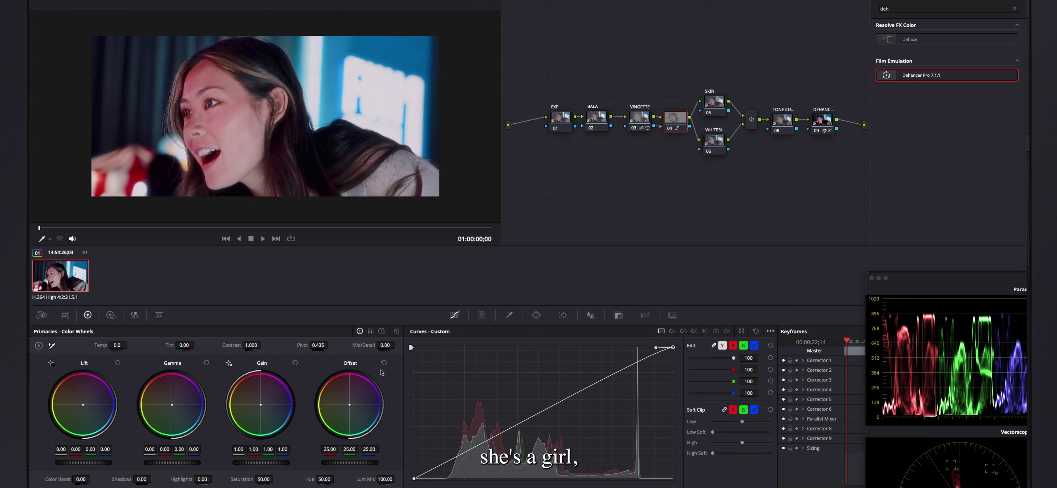
{"action": "left_click_drag", "start_coordinate": [385, 345], "coordinate": [380, 345]}
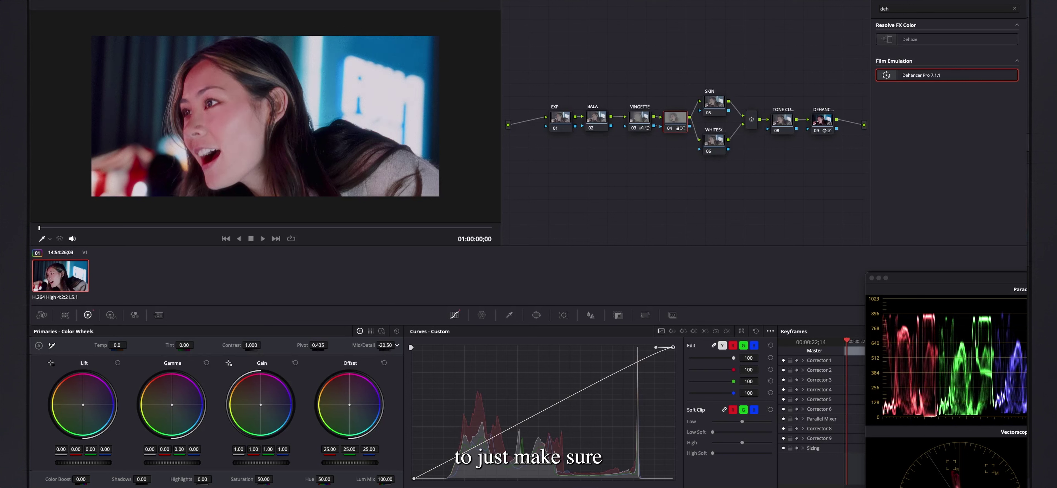
{"action": "left_click_drag", "start_coordinate": [385, 345], "coordinate": [383, 345]}
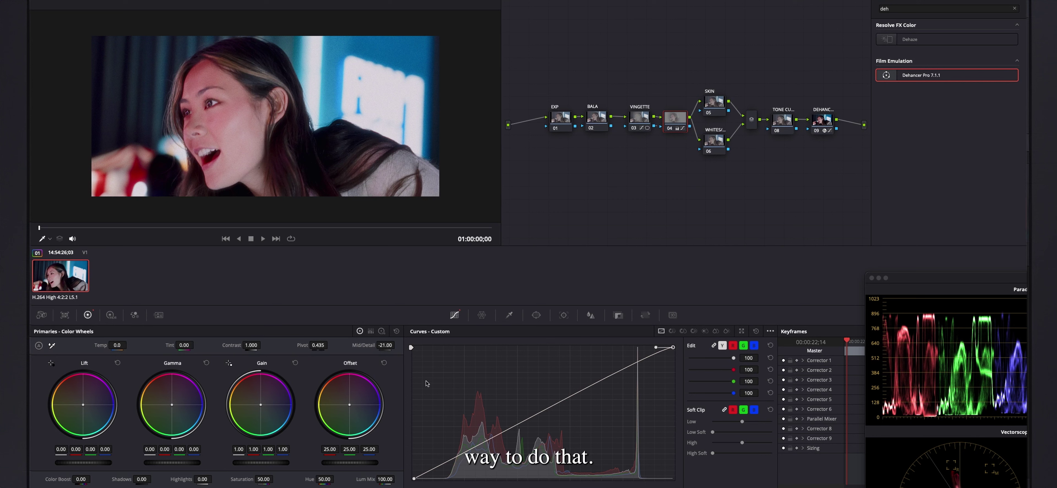
Step: Track the VINGETTE node's oval window forward through the clip and return to the first frame
{"action": "left_click", "coordinate": [641, 117]}
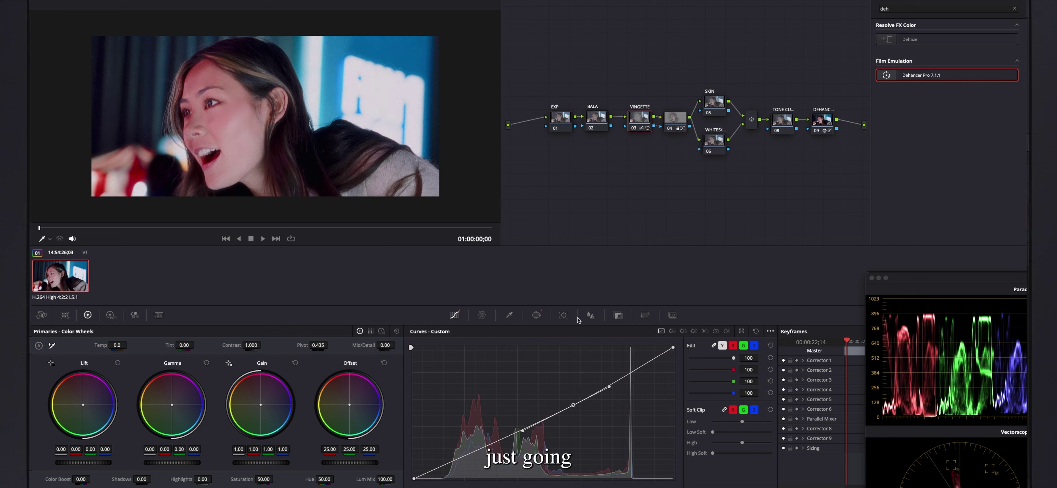
{"action": "left_click", "coordinate": [563, 315]}
{"action": "left_click", "coordinate": [462, 346]}
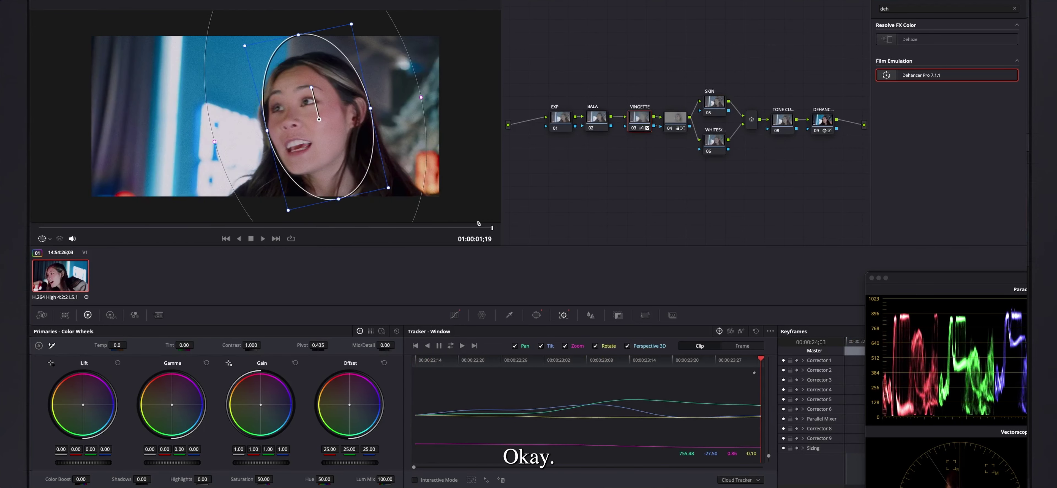
{"action": "left_click", "coordinate": [38, 225]}
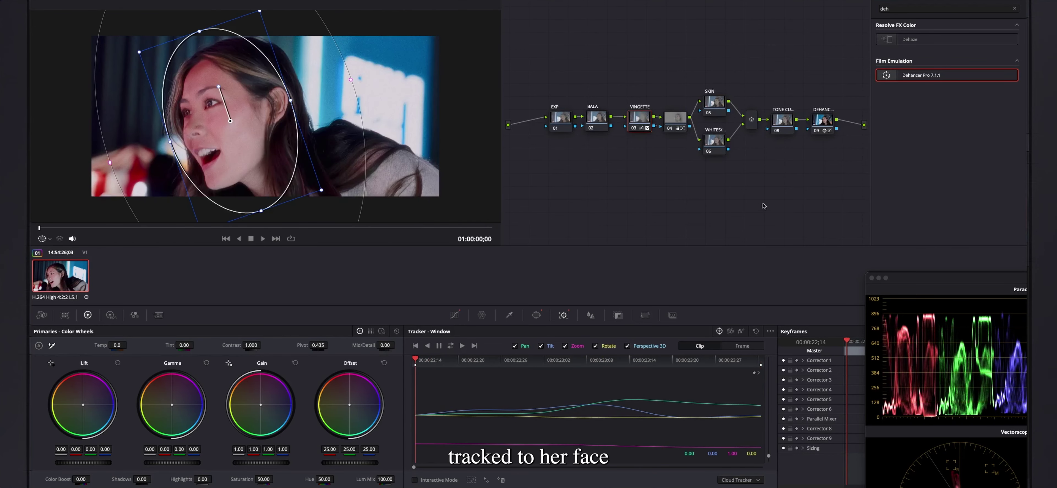
Step: Disable the VINGETTE node and node 04, and try Dehancer's own Vignette effect on the final node
{"action": "key", "text": "ctrl+d"}
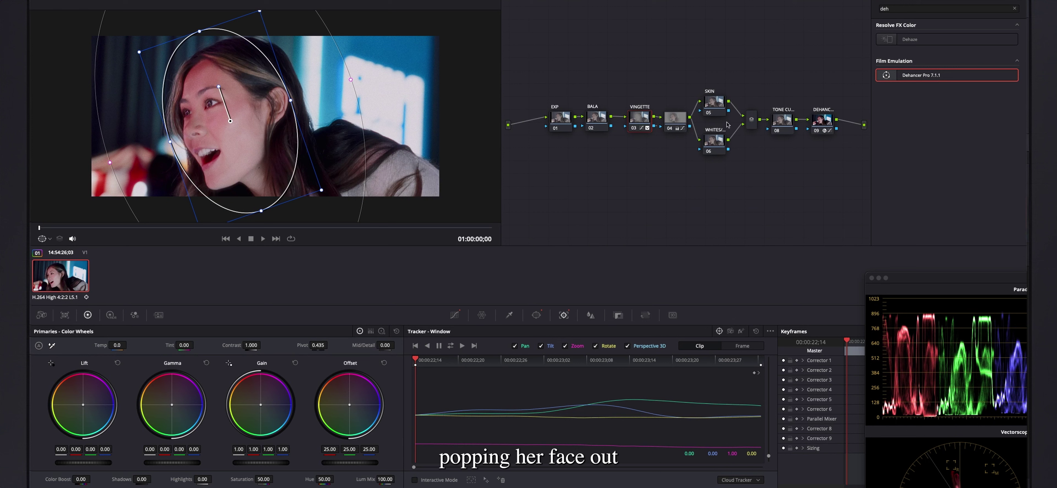
{"action": "left_click", "coordinate": [676, 119]}
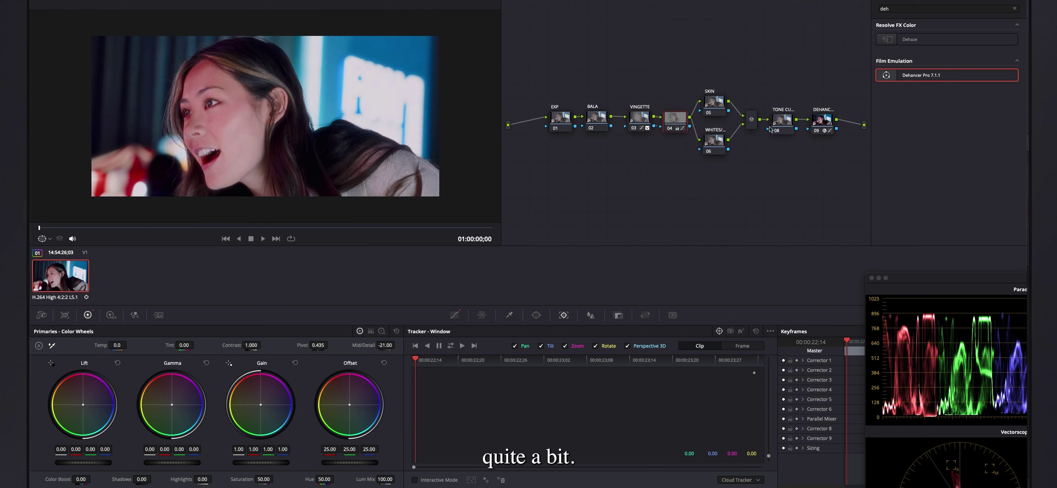
{"action": "key", "text": "ctrl+d"}
{"action": "left_click", "coordinate": [779, 126]}
{"action": "left_click", "coordinate": [822, 123]}
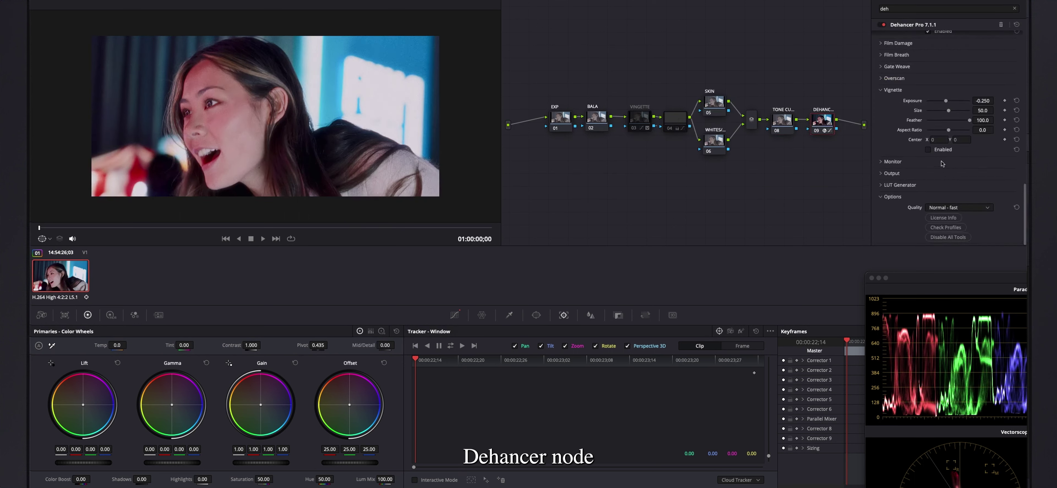
{"action": "left_click", "coordinate": [929, 150]}
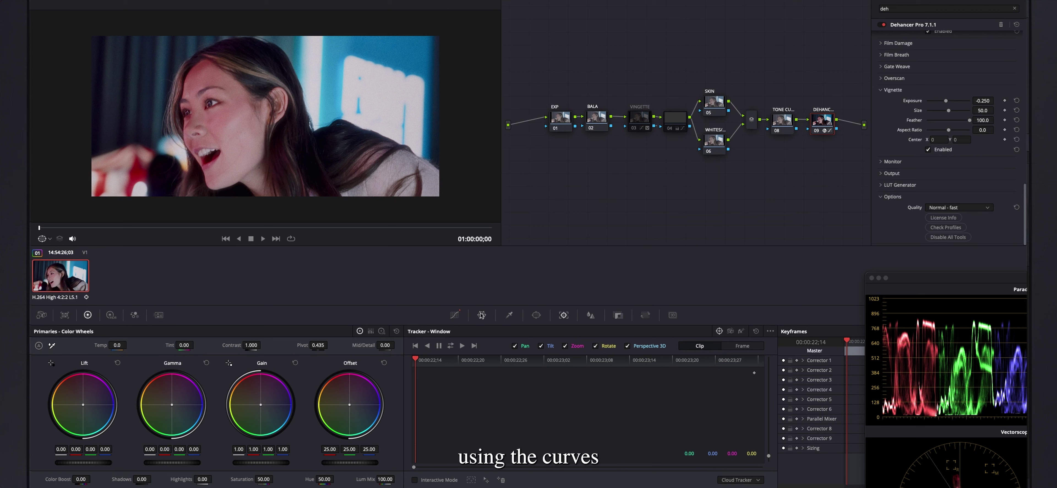
Step: Re-enable the VINGETTE node and node 04, and disable and collapse Dehancer's Vignette effect
{"action": "left_click_drag", "start_coordinate": [641, 98], "coordinate": [682, 131]}
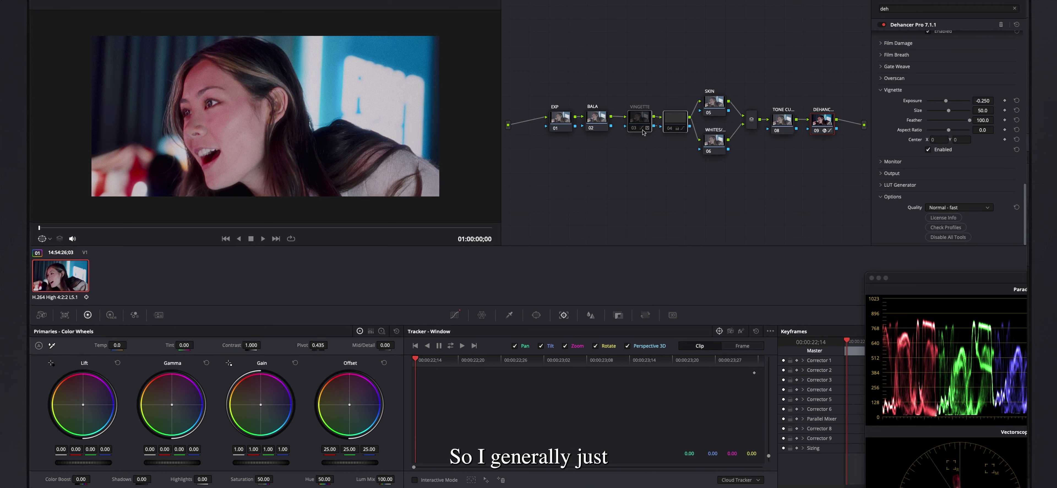
{"action": "key", "text": "ctrl+d"}
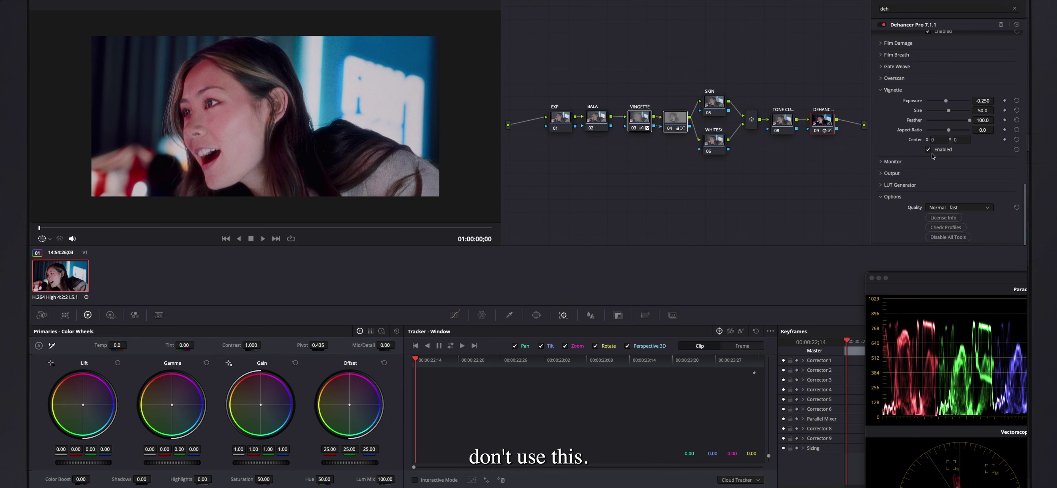
{"action": "left_click", "coordinate": [930, 151]}
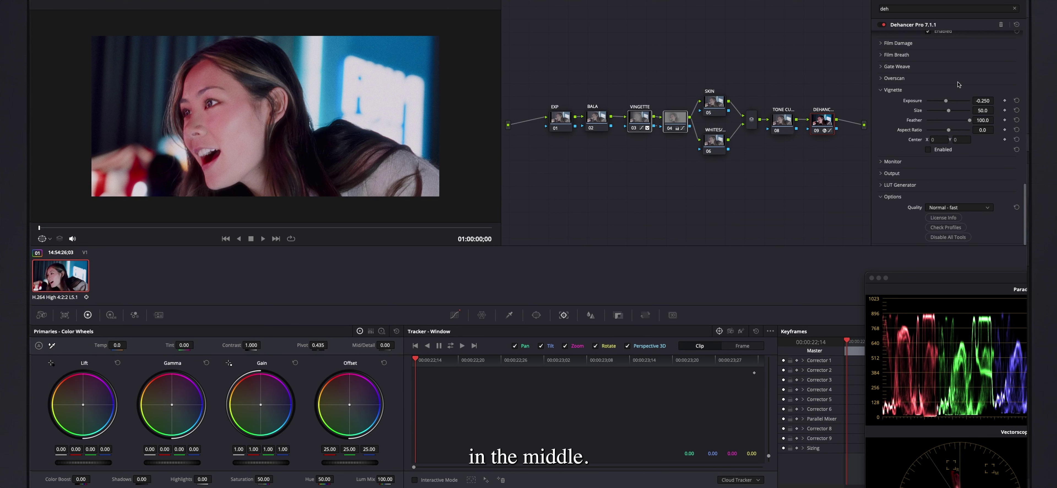
{"action": "left_click", "coordinate": [881, 88]}
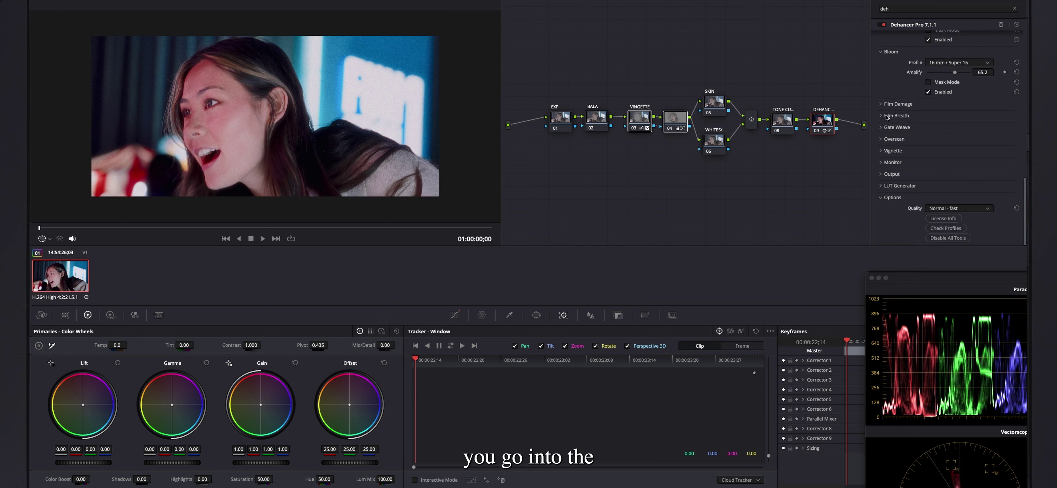
Step: Preview the shot with the Monitor's False Color IRE, 16 zones overlay, and turn it off again
{"action": "left_click", "coordinate": [887, 163]}
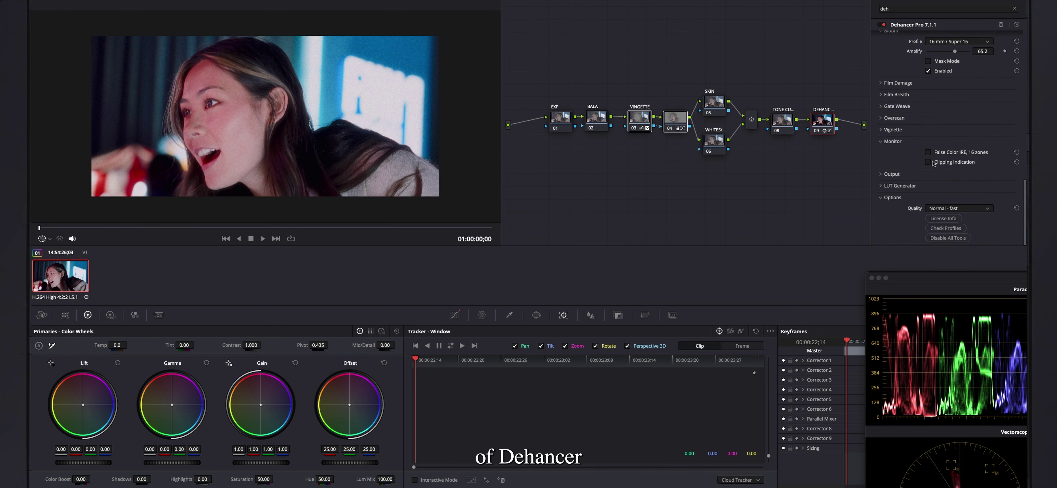
{"action": "left_click", "coordinate": [929, 153]}
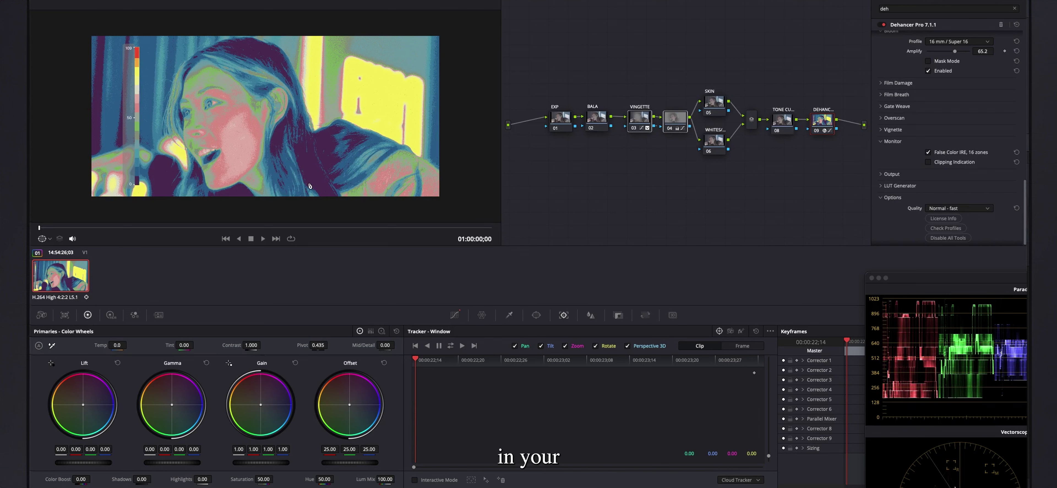
{"action": "left_click", "coordinate": [928, 152]}
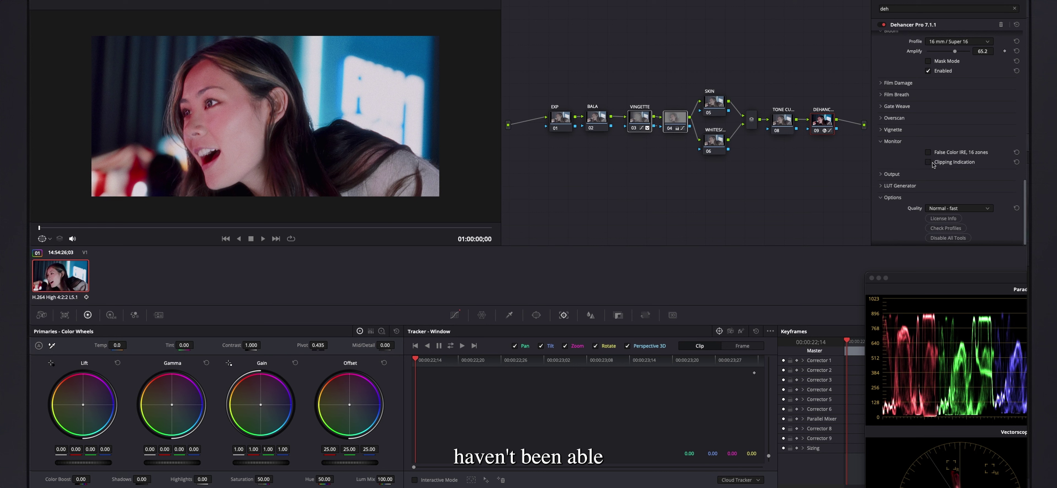
{"action": "left_click", "coordinate": [881, 141]}
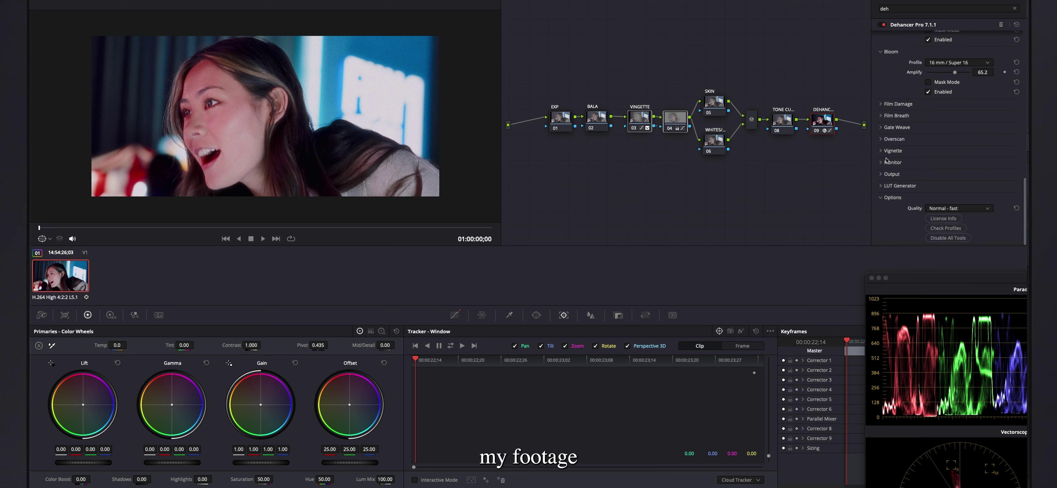
Step: Expand Dehancer's Output section, and try the Kodak 2383 Print Film print profile with the Cinestill 800T film emulation disabled
{"action": "left_click", "coordinate": [885, 174]}
{"action": "mouse_move", "coordinate": [969, 185]}
{"action": "left_mouse_down"}
{"action": "mouse_move", "coordinate": [924, 191]}
{"action": "mouse_move", "coordinate": [972, 188]}
{"action": "left_mouse_up"}
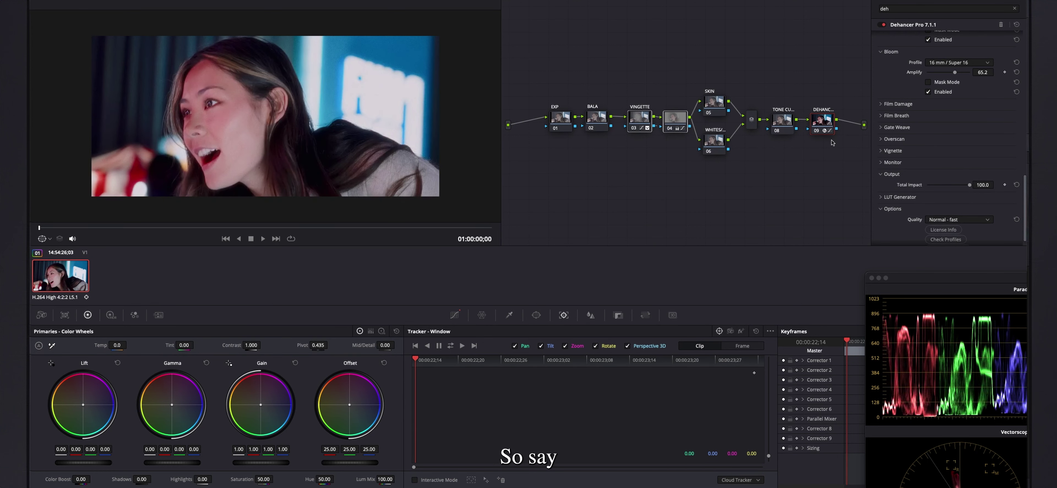
{"action": "scroll", "coordinate": [946, 172], "scroll_direction": "up", "scroll_amount": 10}
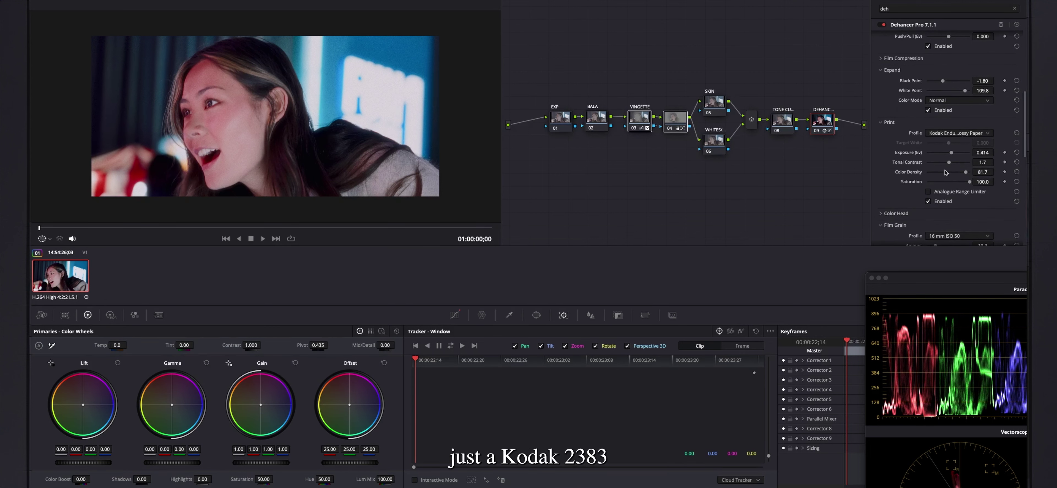
{"action": "scroll", "coordinate": [940, 140], "scroll_direction": "up", "scroll_amount": 4}
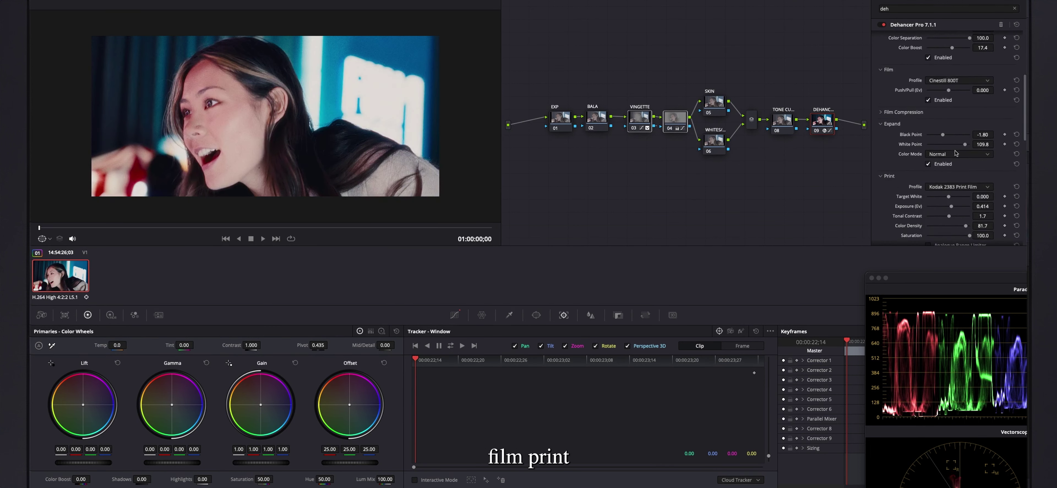
{"action": "left_click", "coordinate": [928, 130]}
{"action": "scroll", "coordinate": [940, 135], "scroll_direction": "down", "scroll_amount": 5}
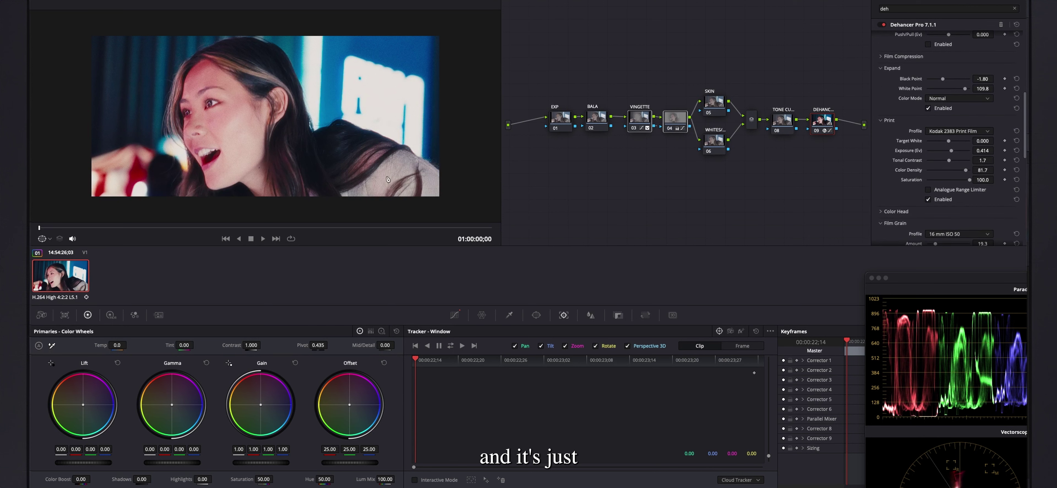
Step: Reduce the Dehancer output's Total Impact to 63.3
{"action": "scroll", "coordinate": [951, 185], "scroll_direction": "down", "scroll_amount": 6}
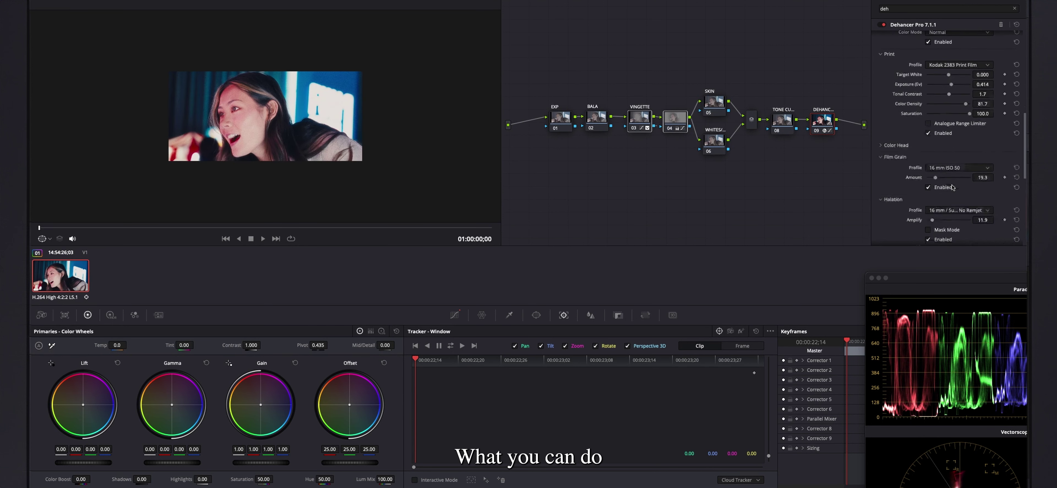
{"action": "scroll", "coordinate": [951, 185], "scroll_direction": "down", "scroll_amount": 1}
{"action": "left_click_drag", "start_coordinate": [969, 210], "coordinate": [954, 213]}
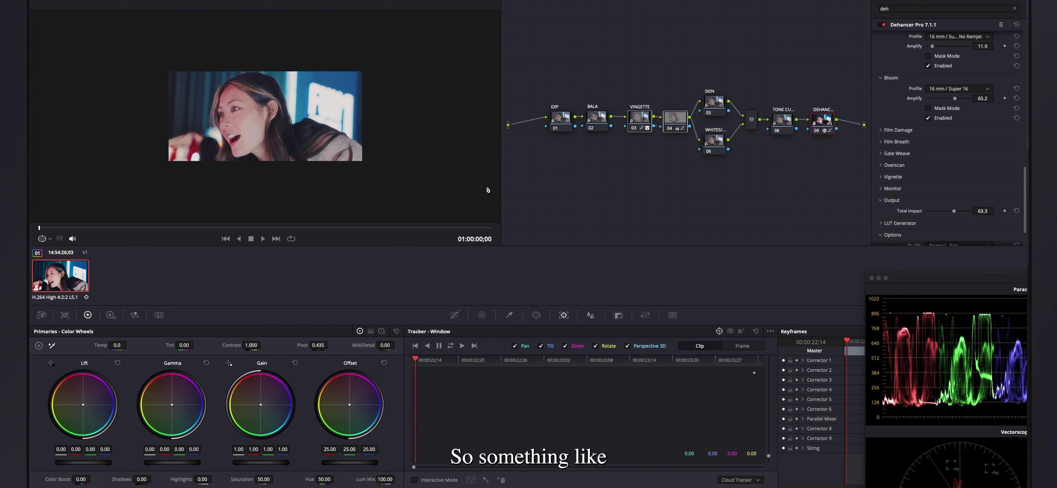
{"action": "scroll", "coordinate": [344, 170], "scroll_direction": "up", "scroll_amount": 3}
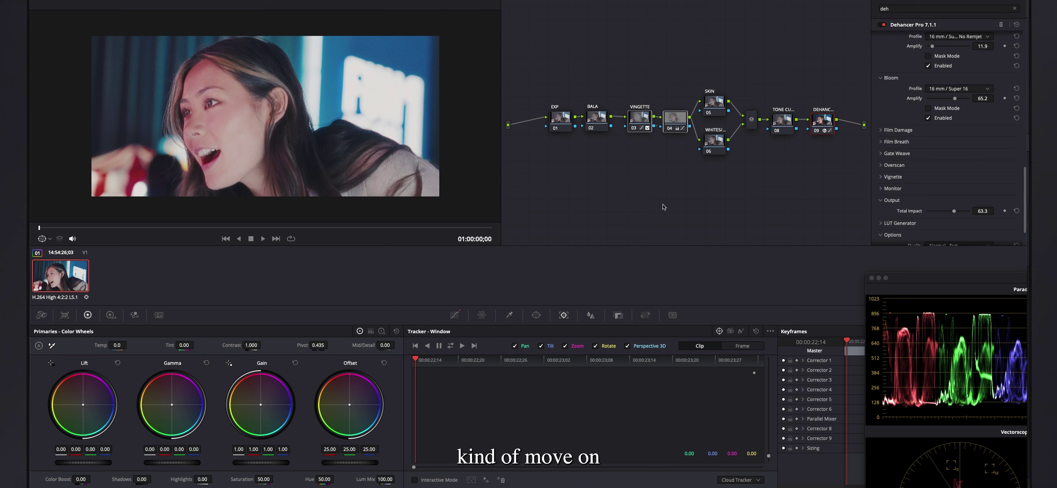
Step: Restore Dehancer's Total Impact to 100.0 and set the print profile back to Kodak Endura Glossy Paper
{"action": "left_click_drag", "start_coordinate": [954, 211], "coordinate": [982, 212]}
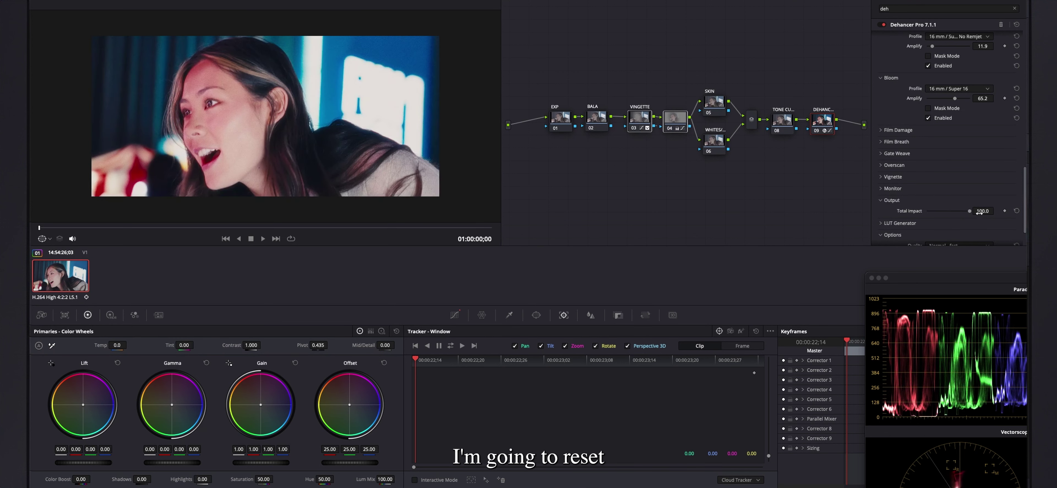
{"action": "scroll", "coordinate": [952, 146], "scroll_direction": "up", "scroll_amount": 5}
{"action": "scroll", "coordinate": [951, 145], "scroll_direction": "up", "scroll_amount": 1}
{"action": "left_click", "coordinate": [958, 74]}
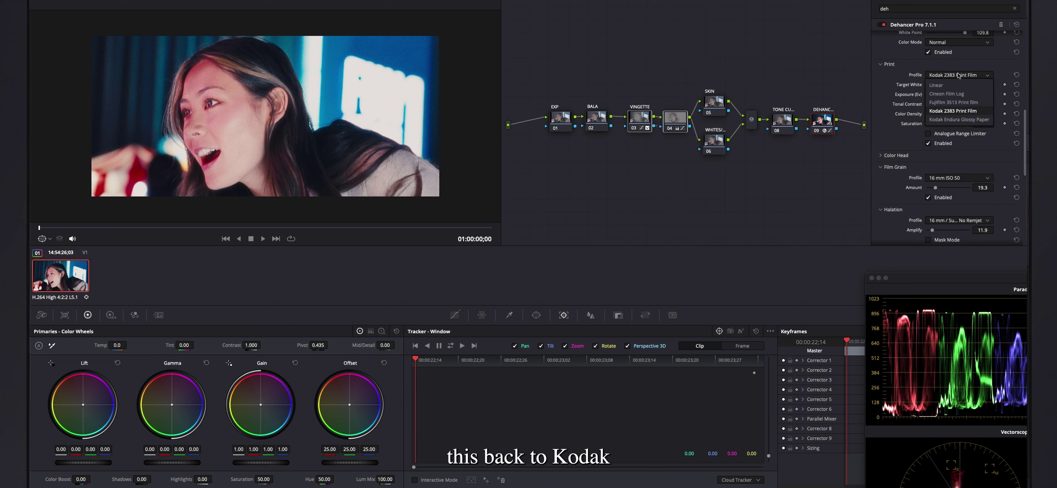
{"action": "left_click", "coordinate": [961, 120]}
Step: Re-enable the Cinestill 800T film emulation and collapse Dehancer's Output section
{"action": "scroll", "coordinate": [964, 110], "scroll_direction": "up", "scroll_amount": 3}
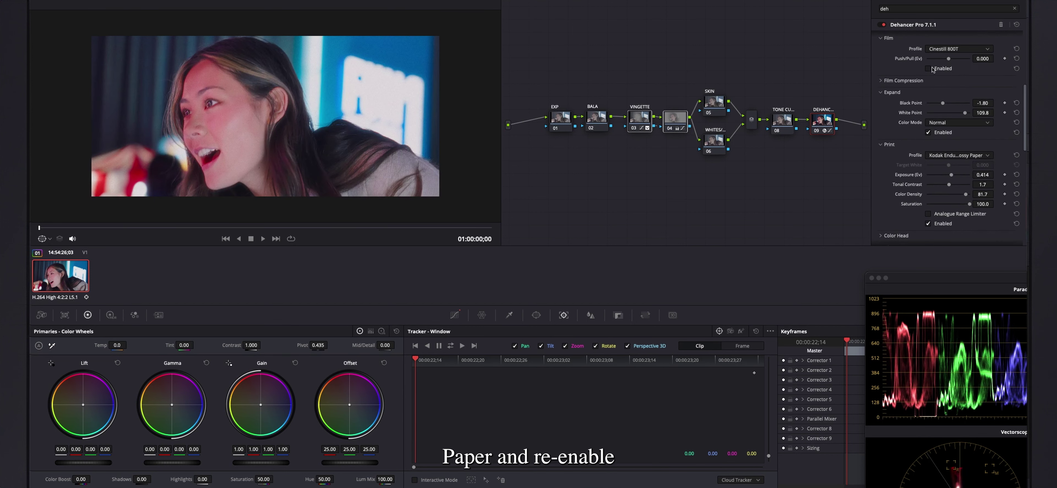
{"action": "left_click", "coordinate": [929, 68]}
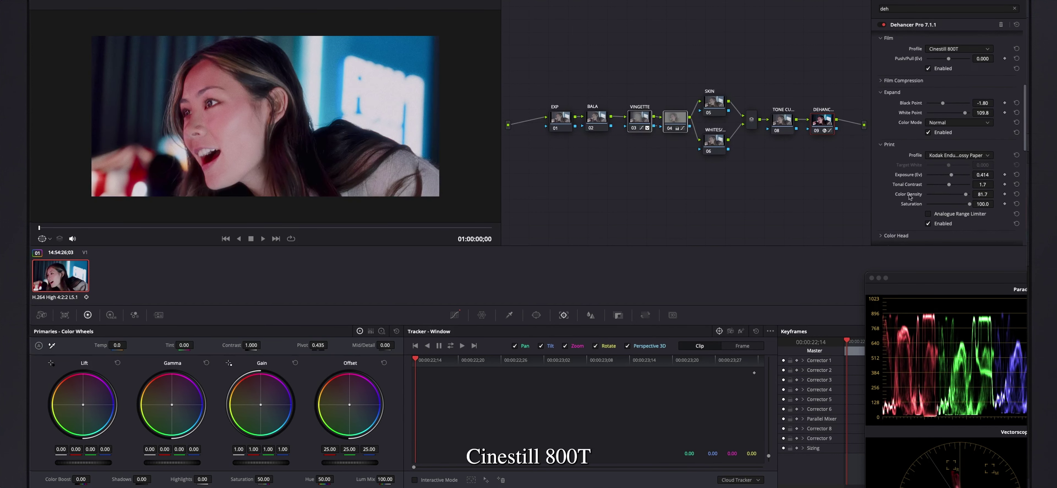
{"action": "scroll", "coordinate": [898, 197], "scroll_direction": "down", "scroll_amount": 10}
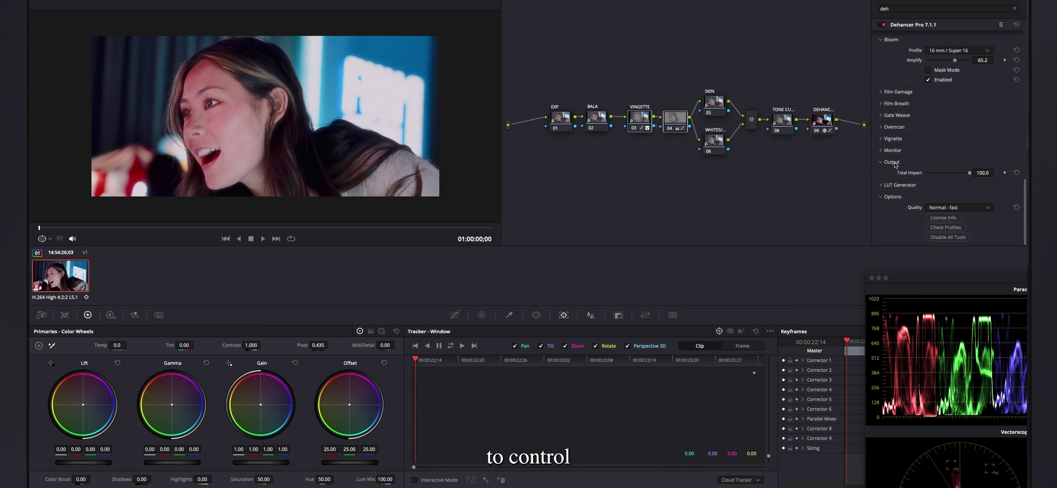
{"action": "left_click", "coordinate": [896, 163]}
Step: Set the LUT Generator's LUT size to Normal (33x33x33) and collapse its section
{"action": "left_click", "coordinate": [898, 189]}
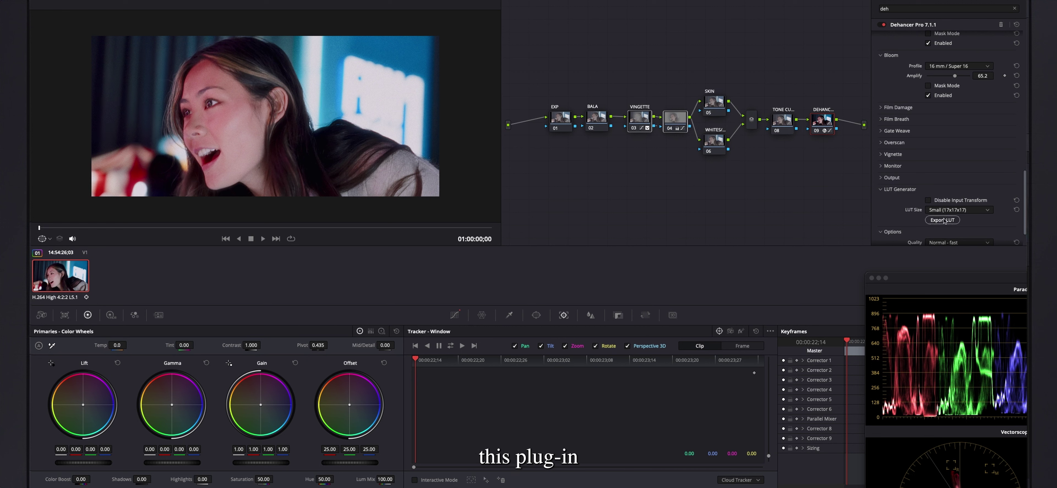
{"action": "left_click", "coordinate": [954, 210]}
{"action": "left_click", "coordinate": [961, 229]}
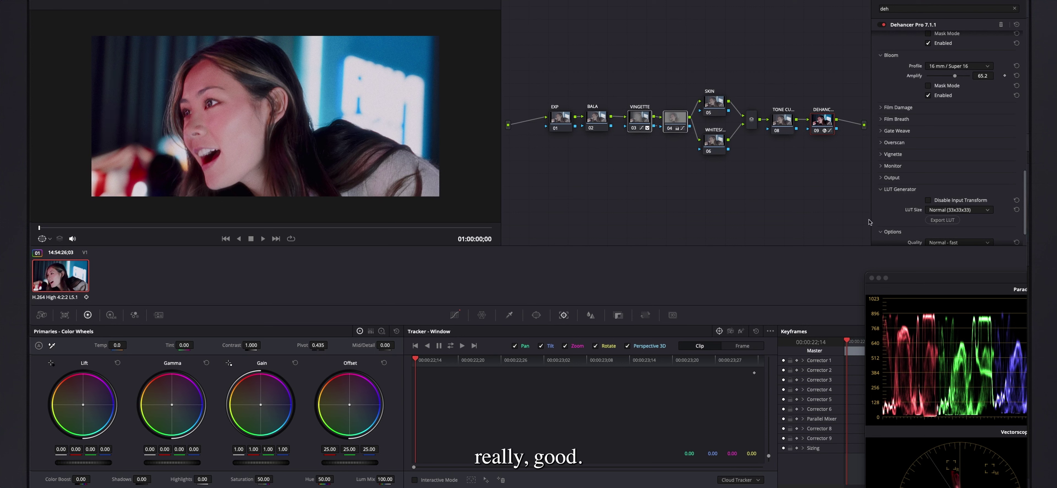
{"action": "scroll", "coordinate": [895, 210], "scroll_direction": "up", "scroll_amount": 1}
{"action": "scroll", "coordinate": [896, 211], "scroll_direction": "down", "scroll_amount": 1}
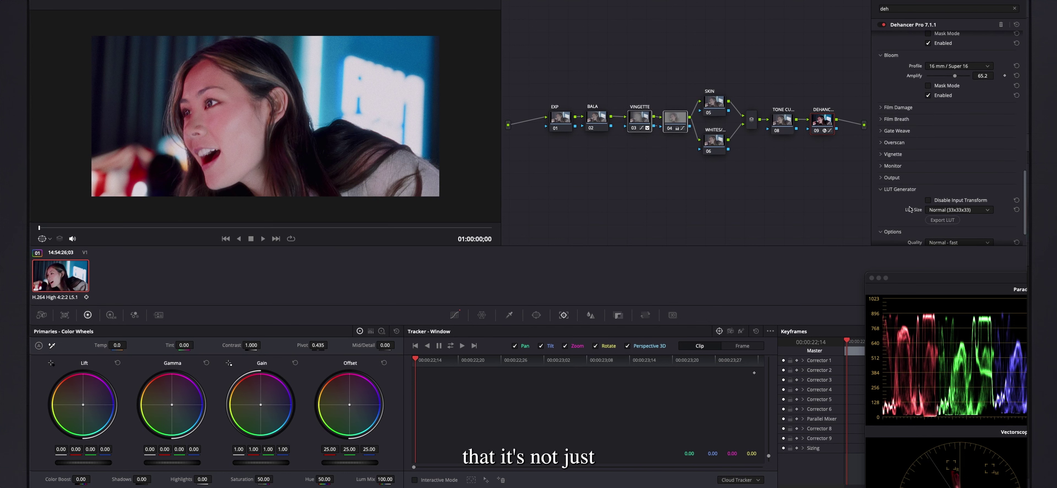
{"action": "scroll", "coordinate": [942, 65], "scroll_direction": "up", "scroll_amount": 10}
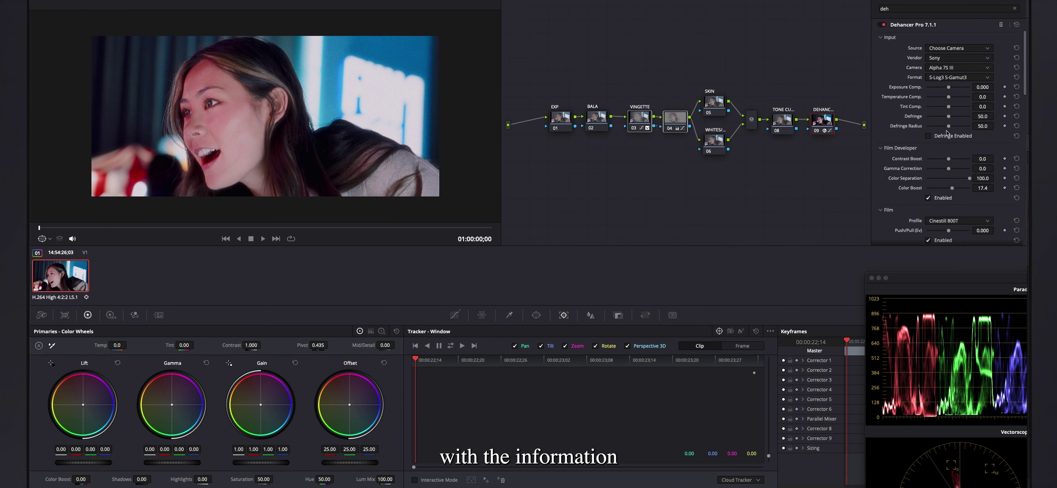
{"action": "scroll", "coordinate": [945, 131], "scroll_direction": "down", "scroll_amount": 10}
{"action": "scroll", "coordinate": [980, 132], "scroll_direction": "up", "scroll_amount": 4}
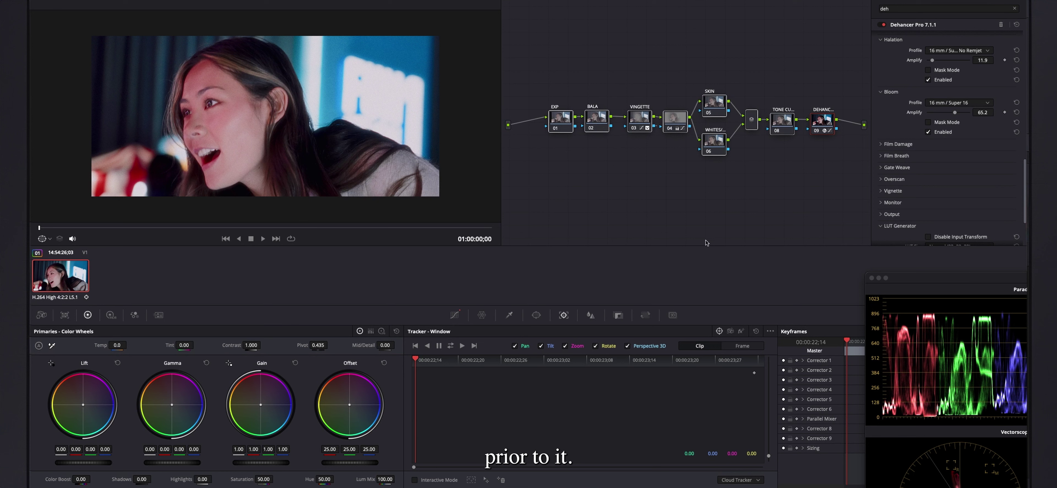
{"action": "scroll", "coordinate": [922, 167], "scroll_direction": "down", "scroll_amount": 4}
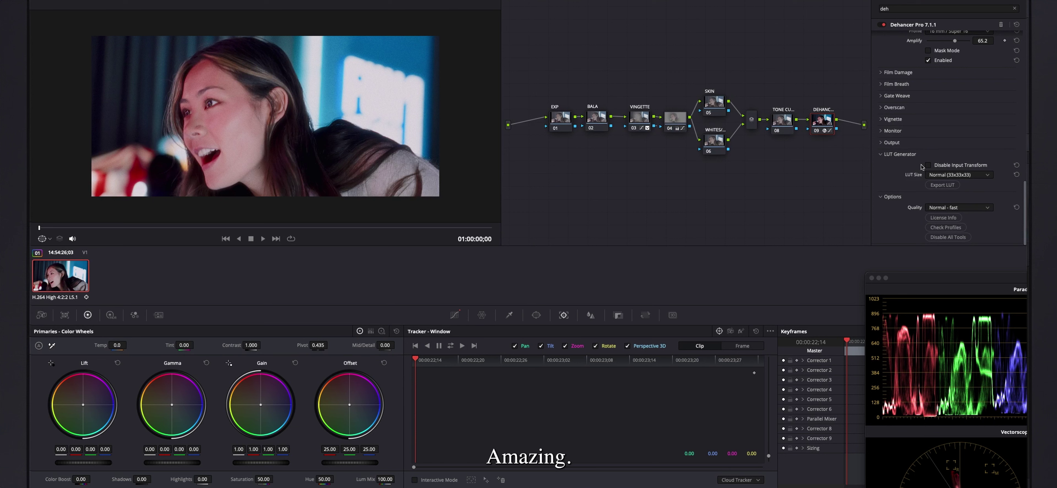
{"action": "left_click", "coordinate": [906, 154]}
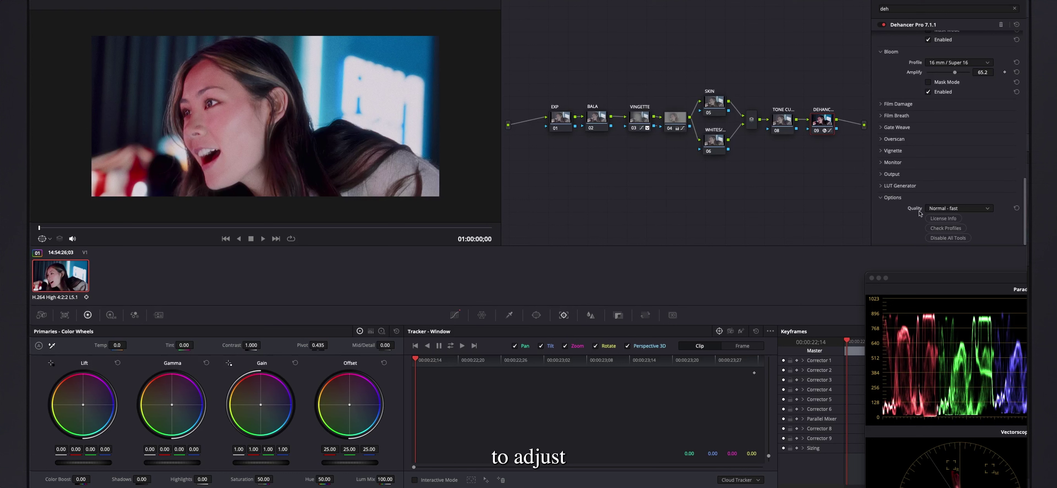
Step: Set Dehancer's processing quality to High - slow
{"action": "left_click", "coordinate": [944, 209]}
{"action": "left_click", "coordinate": [947, 220]}
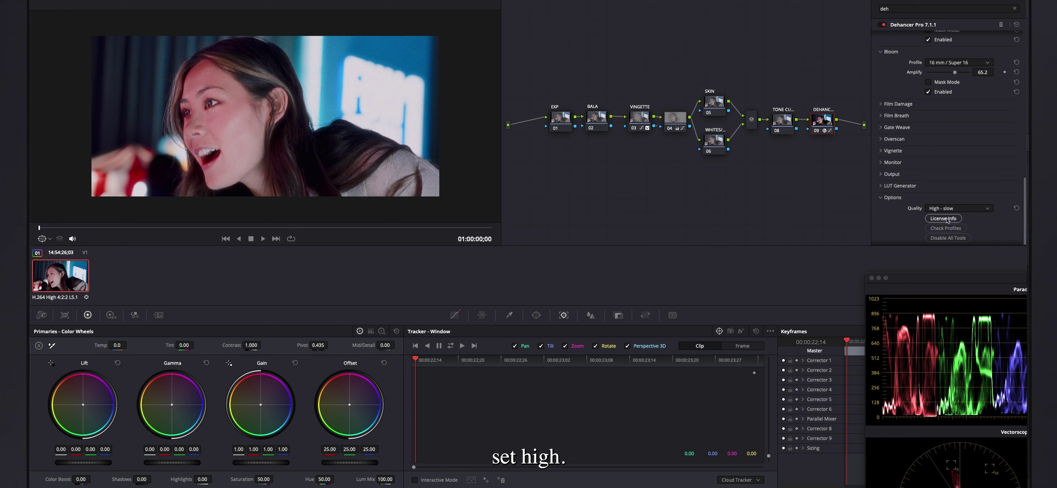
{"action": "left_click", "coordinate": [946, 208]}
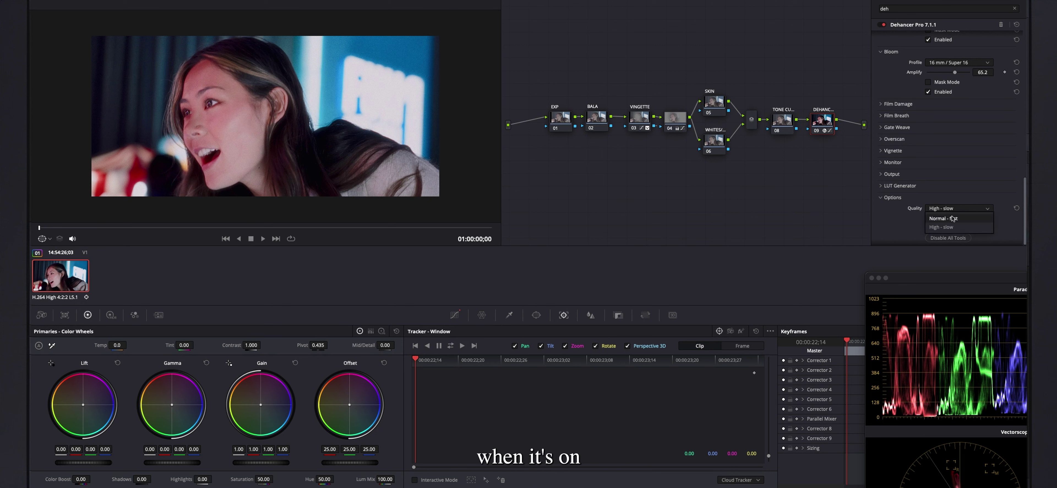
{"action": "left_click", "coordinate": [944, 227]}
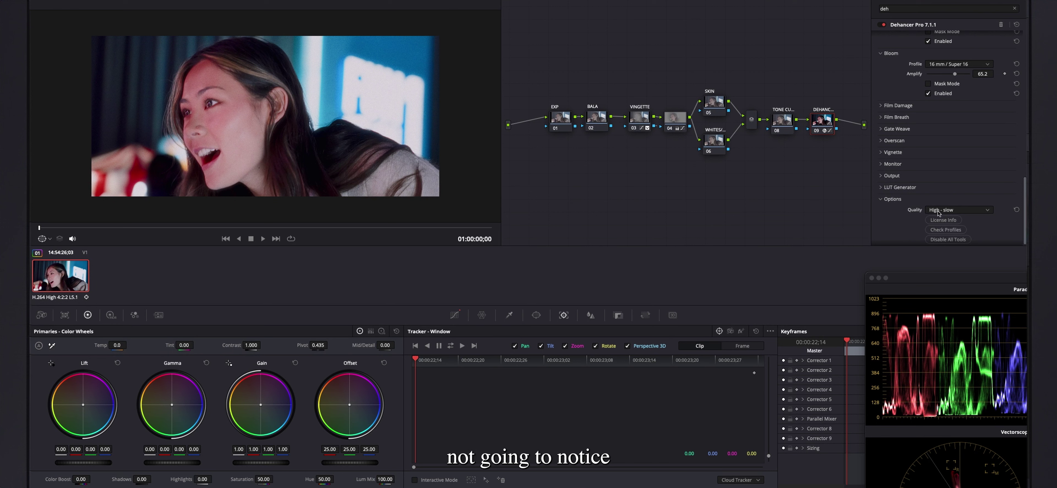
{"action": "scroll", "coordinate": [879, 201], "scroll_direction": "up", "scroll_amount": 15}
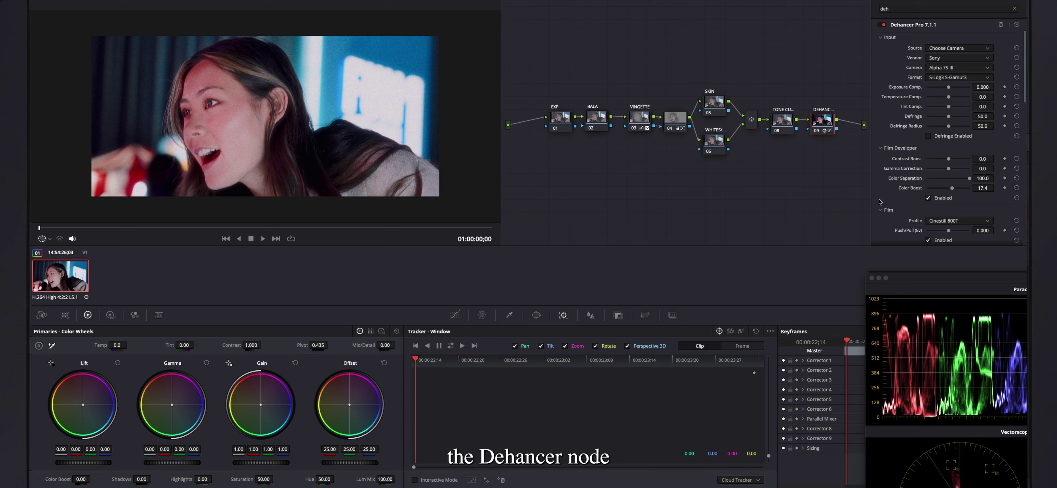
Step: Compare the shot before and after by repeatedly switching the node correction off and on
{"action": "left_click_drag", "start_coordinate": [626, 91], "coordinate": [689, 140]}
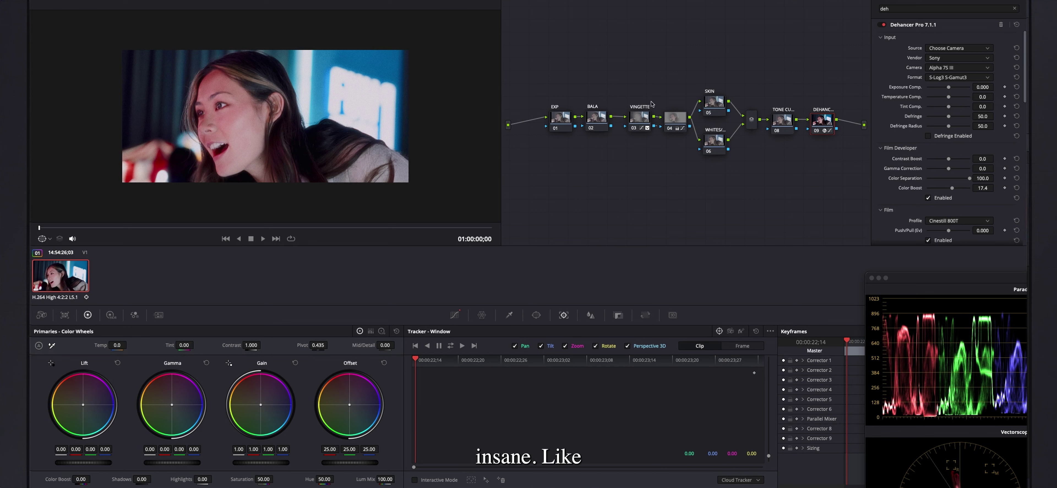
{"action": "key", "text": "ctrl+d"}
{"action": "key", "text": "ctrl+d"}
{"action": "key", "text": "ctrl+d"}
{"action": "key", "text": "ctrl+d"}
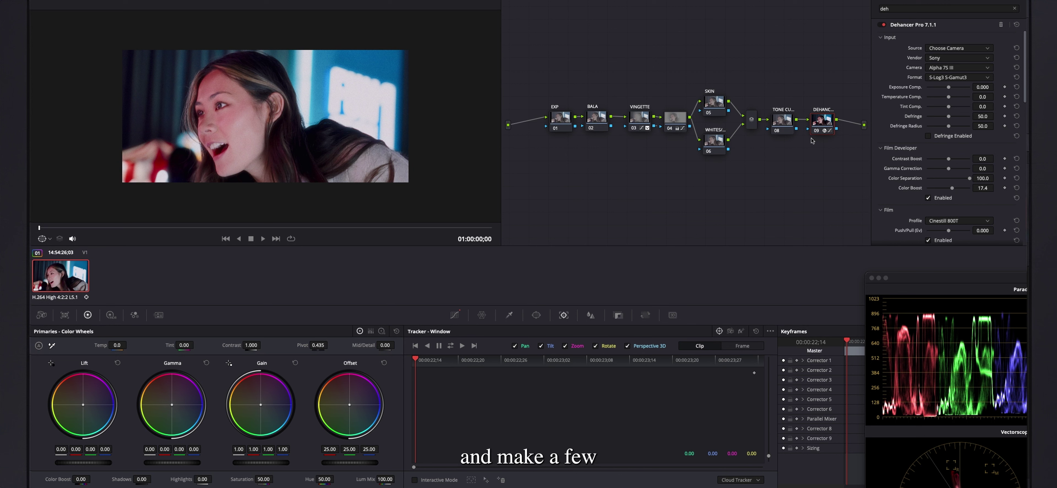
Step: With the Scopes in full view, lower the EXP node's Gain to 0.71 and raise its Gamma to 0.10
{"action": "left_click", "coordinate": [599, 126]}
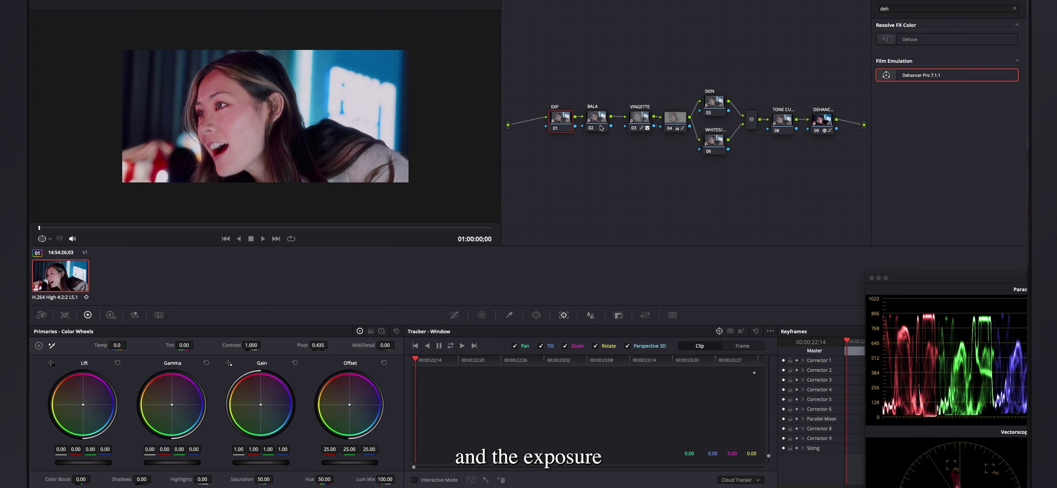
{"action": "left_click", "coordinate": [785, 122]}
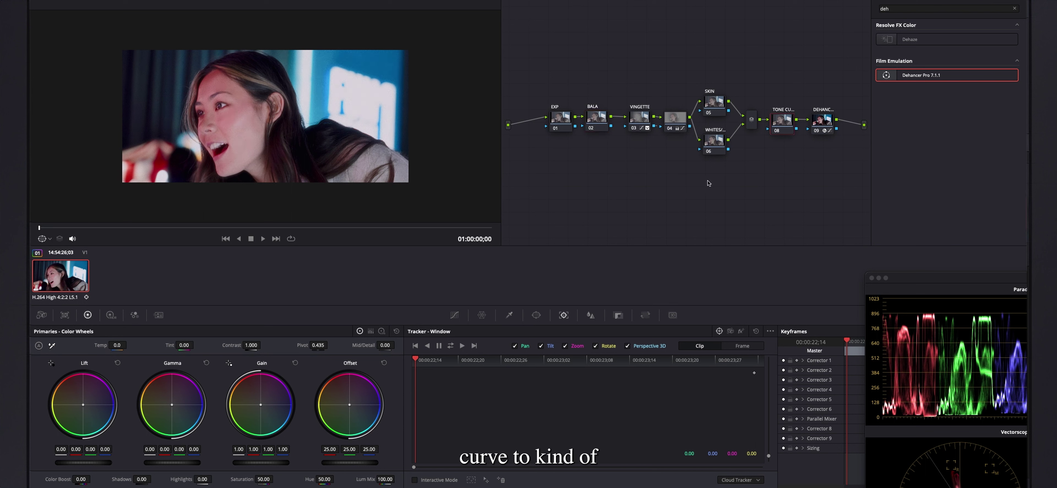
{"action": "left_click", "coordinate": [562, 120]}
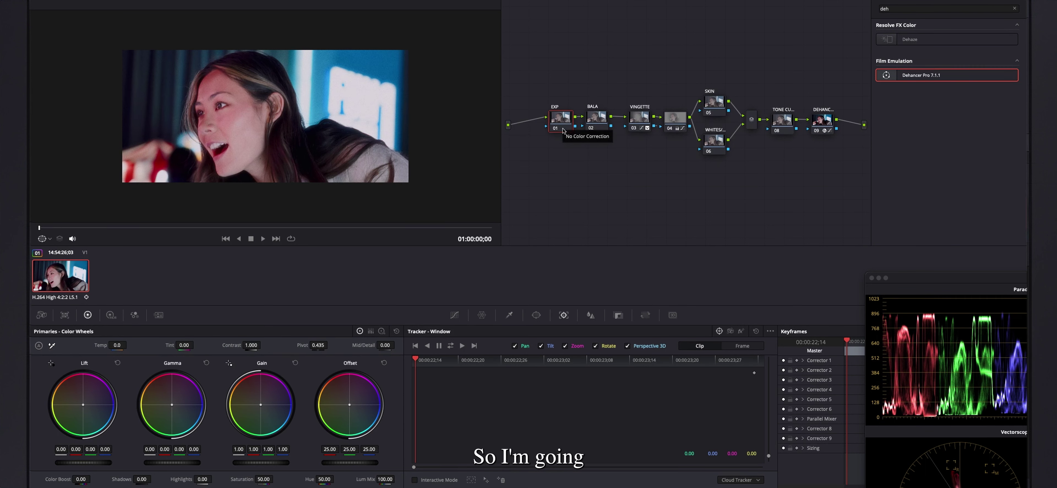
{"action": "left_click_drag", "start_coordinate": [944, 284], "coordinate": [670, 196]}
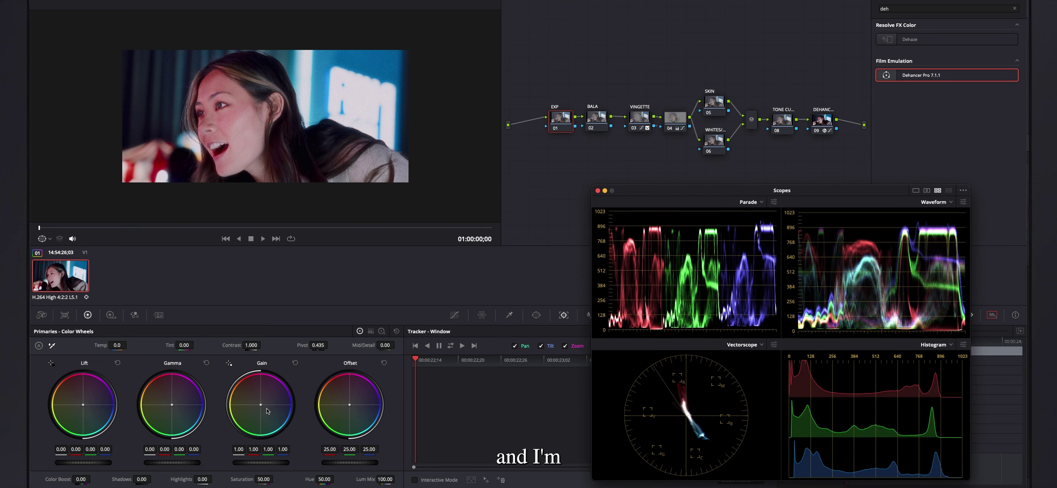
{"action": "left_click_drag", "start_coordinate": [278, 464], "coordinate": [200, 464]}
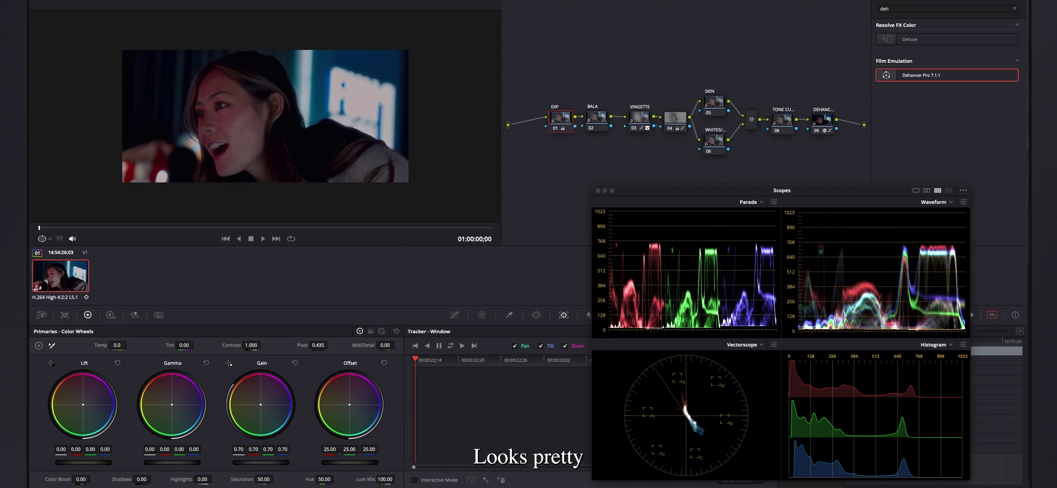
{"action": "left_click_drag", "start_coordinate": [172, 463], "coordinate": [190, 463]}
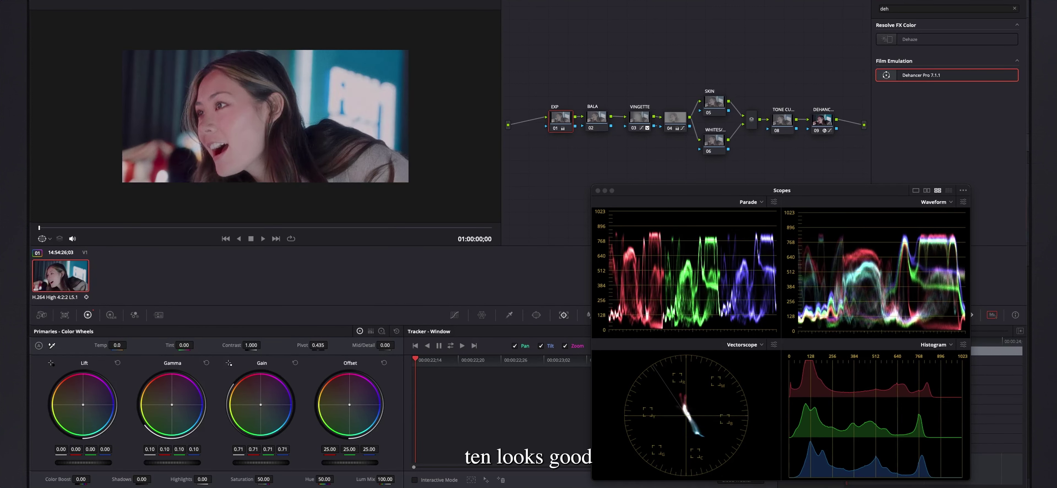
Step: Raise the EXP node's Contrast to 1.196, fine-tune Lift to 0.01, Gamma to 0.09 and Gain to 0.72, and compare with the node disabled
{"action": "left_click_drag", "start_coordinate": [102, 465], "coordinate": [99, 466]}
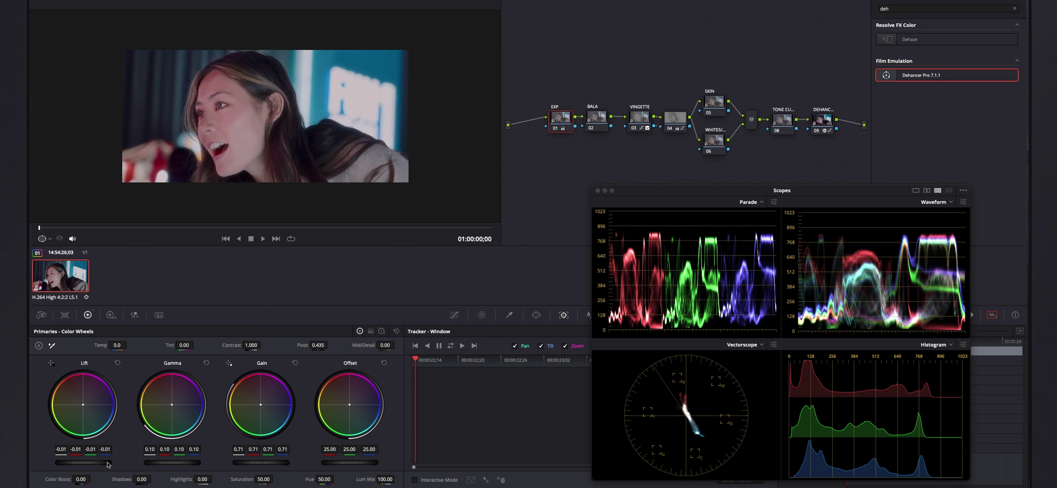
{"action": "mouse_move", "coordinate": [263, 344]}
{"action": "left_mouse_down"}
{"action": "mouse_move", "coordinate": [274, 344]}
{"action": "mouse_move", "coordinate": [263, 344]}
{"action": "left_mouse_up"}
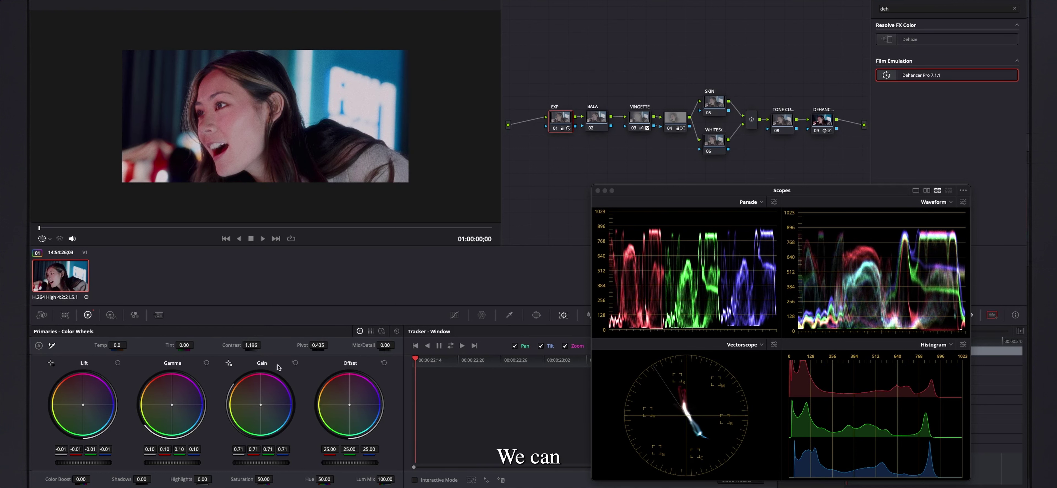
{"action": "left_click_drag", "start_coordinate": [178, 463], "coordinate": [172, 463]}
{"action": "left_click_drag", "start_coordinate": [84, 462], "coordinate": [93, 463]}
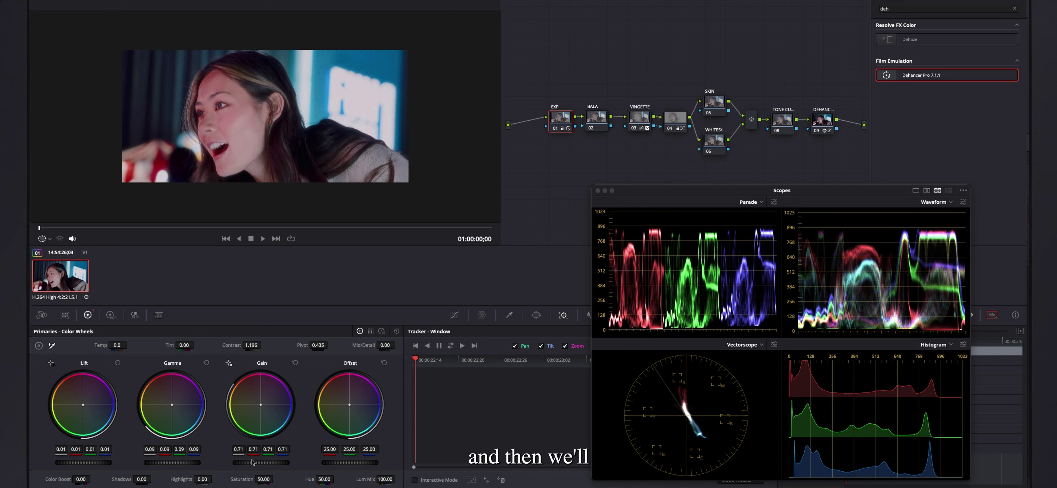
{"action": "left_click_drag", "start_coordinate": [253, 462], "coordinate": [255, 462]}
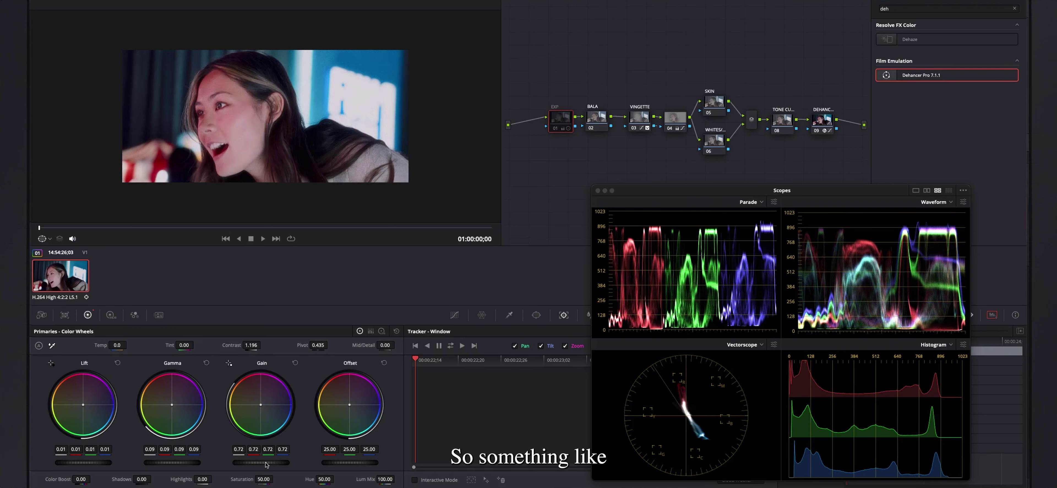
{"action": "key", "text": "shift+d"}
{"action": "key", "text": "shift+d"}
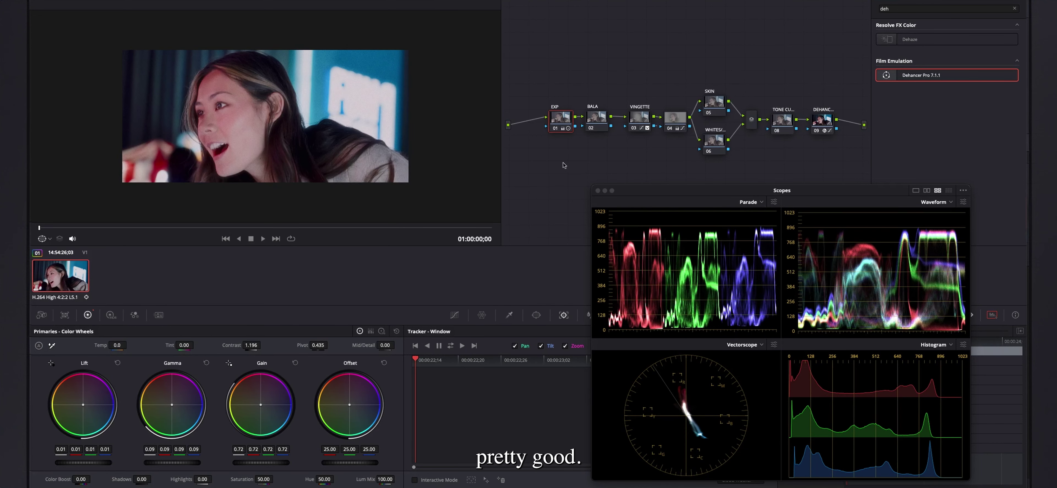
Step: Go through the BALA, SKIN and WHITES nodes and show the HSL Qualifier for the WHITES node
{"action": "left_click", "coordinate": [598, 119]}
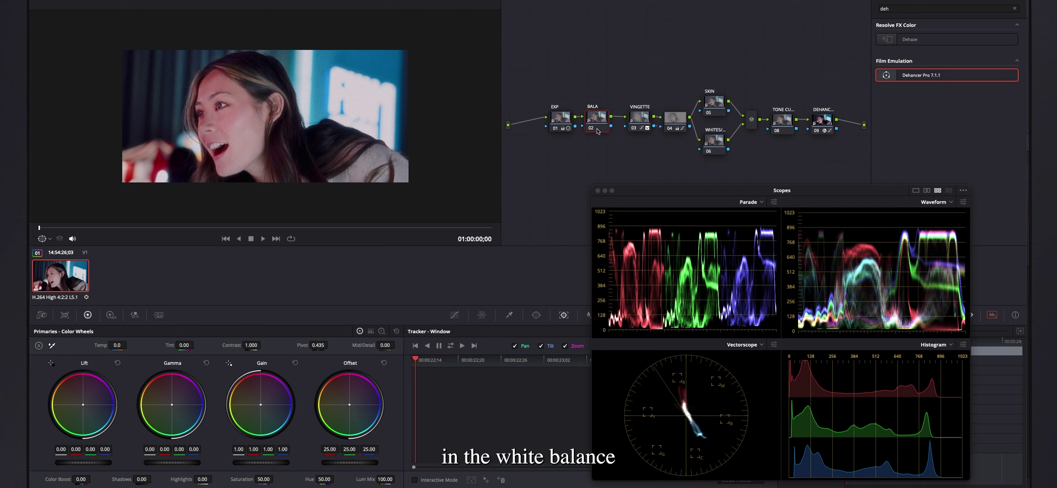
{"action": "left_click", "coordinate": [706, 100]}
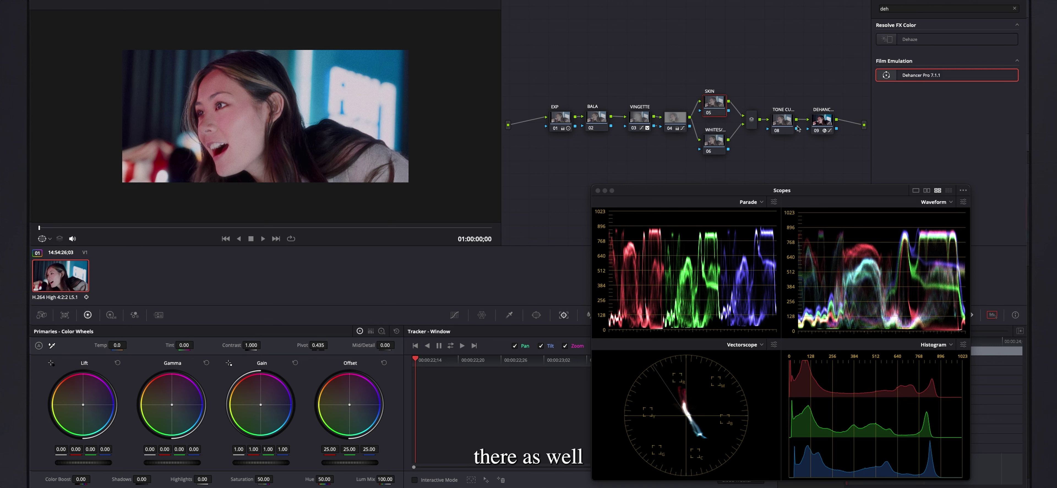
{"action": "left_click", "coordinate": [715, 140]}
{"action": "left_click", "coordinate": [510, 314]}
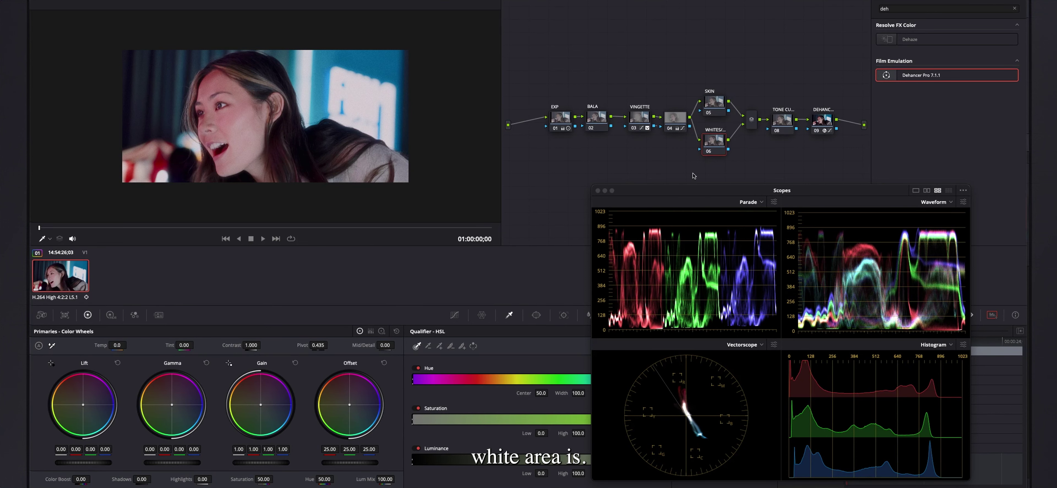
Step: On the tone curve node's custom curve, lift the black point, flatten the toe with a nearby point, and anchor the shadows near the original diagonal
{"action": "left_click", "coordinate": [773, 130]}
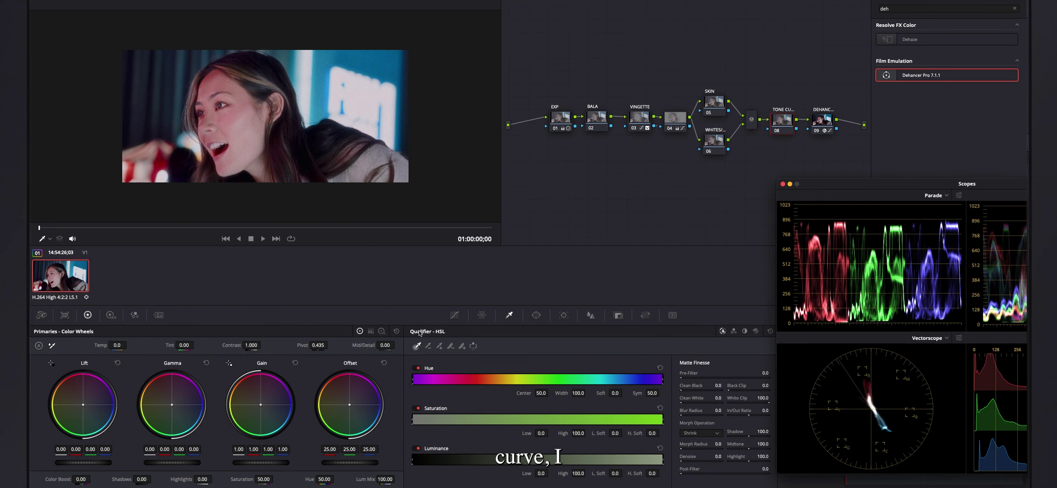
{"action": "left_click", "coordinate": [455, 315]}
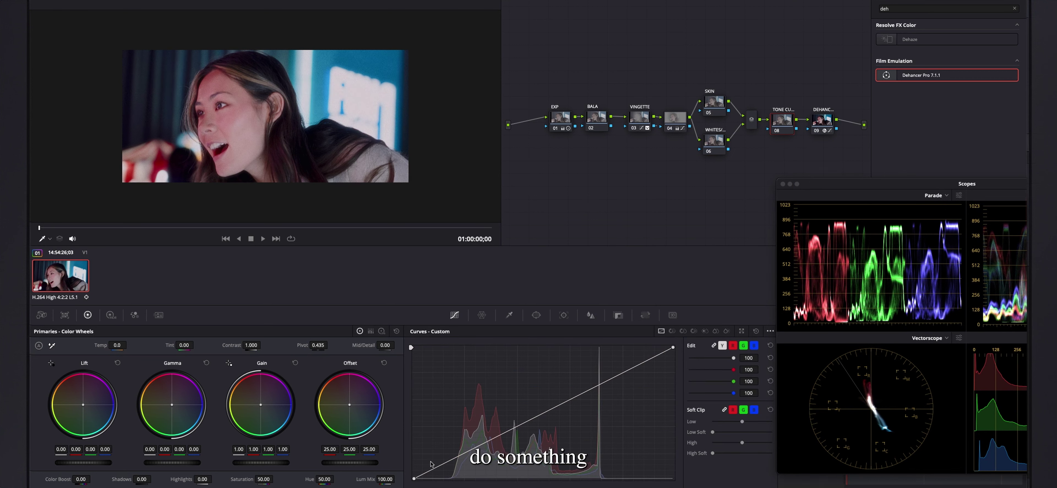
{"action": "left_click", "coordinate": [770, 330]}
{"action": "left_click", "coordinate": [779, 383]}
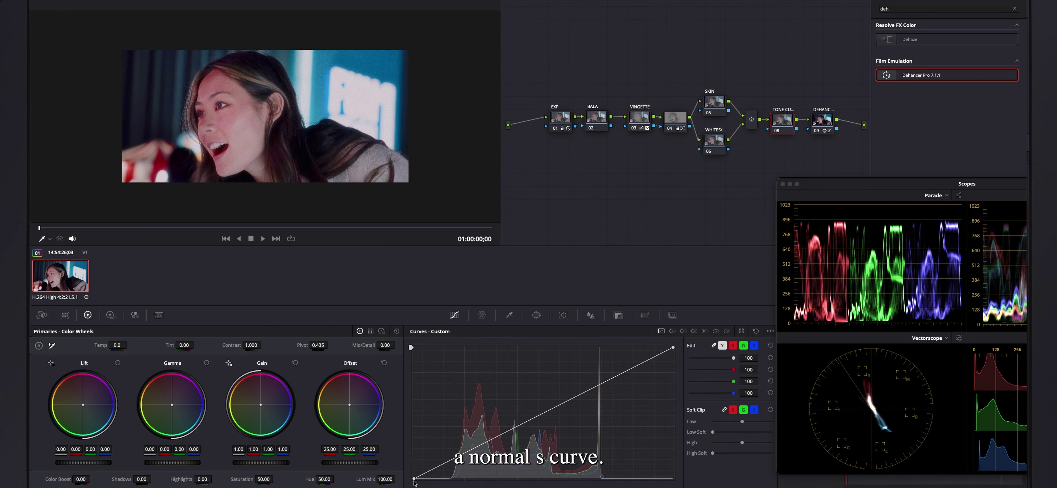
{"action": "left_click_drag", "start_coordinate": [414, 481], "coordinate": [414, 463]}
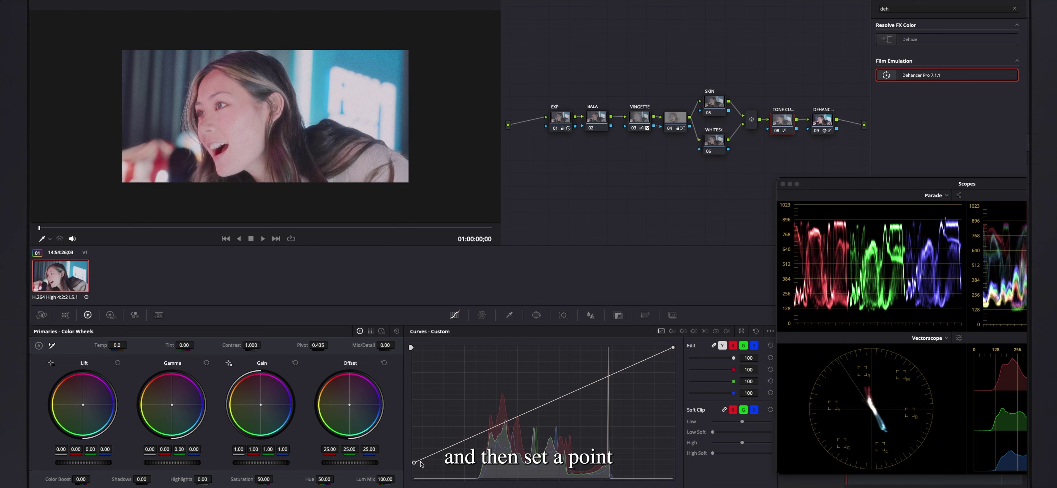
{"action": "left_click", "coordinate": [425, 463]}
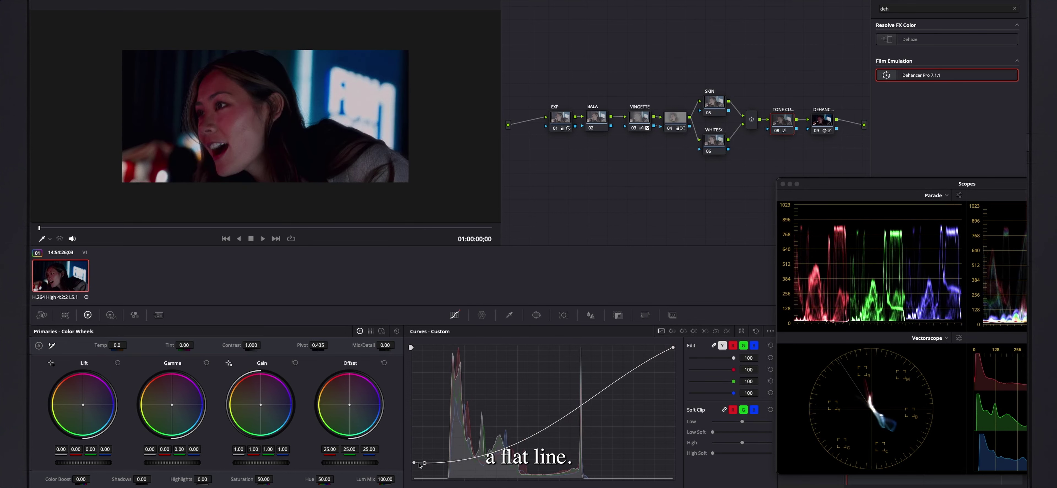
{"action": "left_click", "coordinate": [464, 455]}
{"action": "left_click_drag", "start_coordinate": [464, 455], "coordinate": [465, 455]}
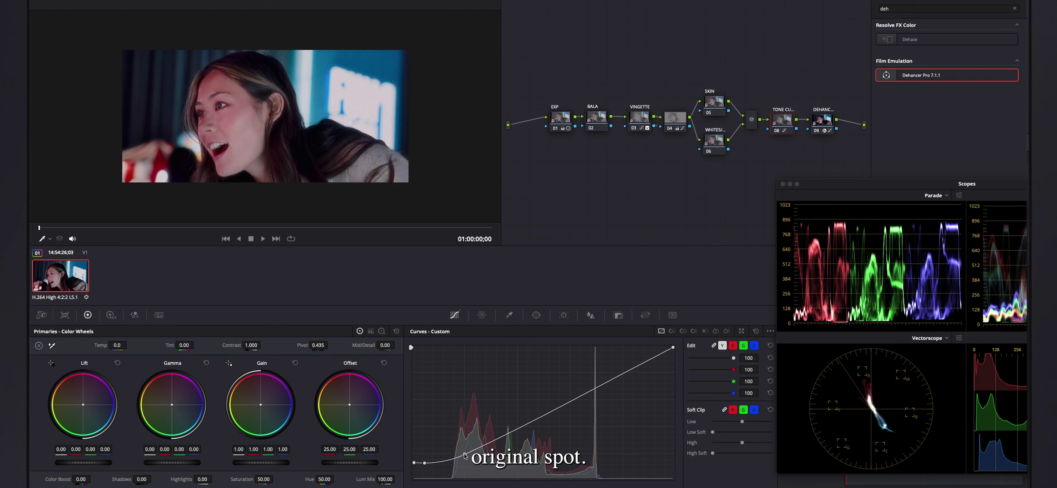
Step: Finish the S-curve by lowering its white end, adding a raised shoulder point, slightly lifting the toe, and placing a midtone anchor
{"action": "left_click_drag", "start_coordinate": [674, 347], "coordinate": [673, 365]}
{"action": "left_click_drag", "start_coordinate": [625, 385], "coordinate": [623, 373]}
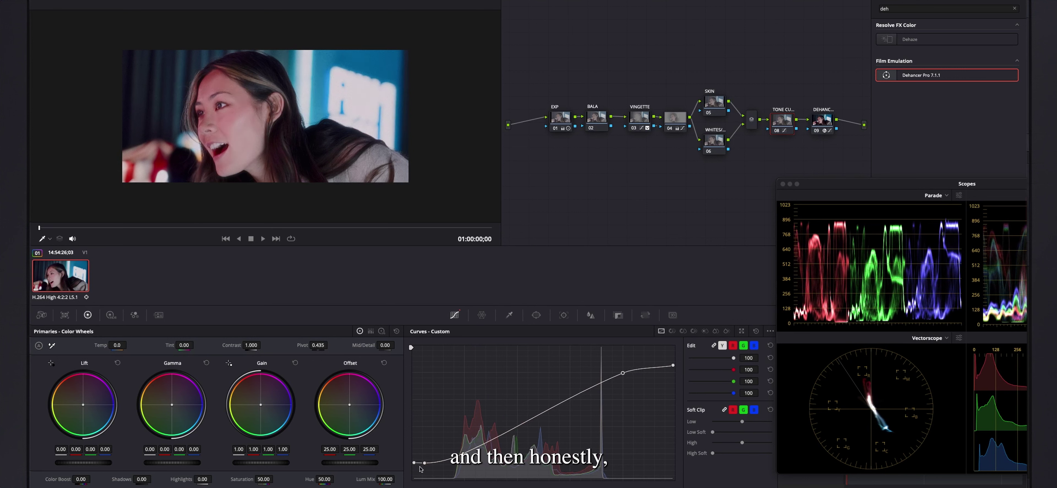
{"action": "left_click_drag", "start_coordinate": [425, 461], "coordinate": [413, 458]}
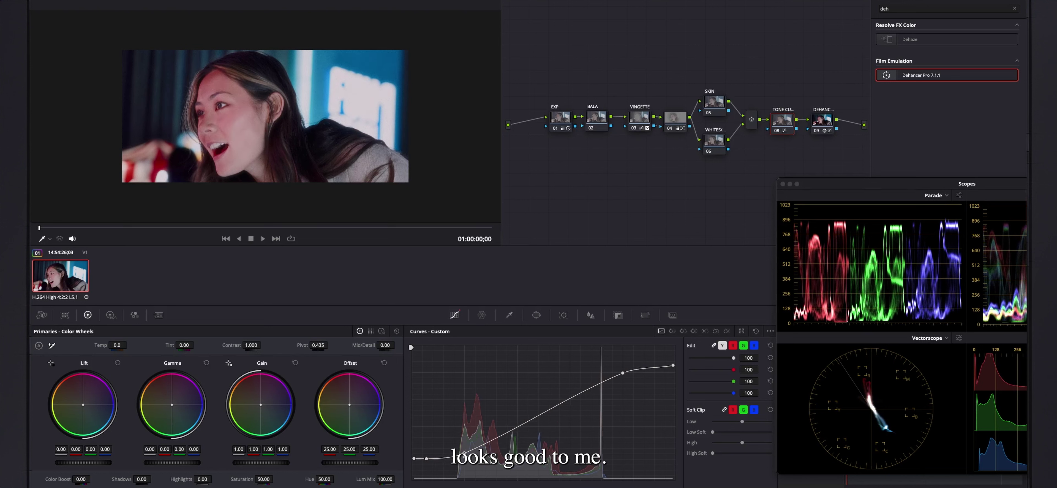
{"action": "left_click", "coordinate": [567, 400]}
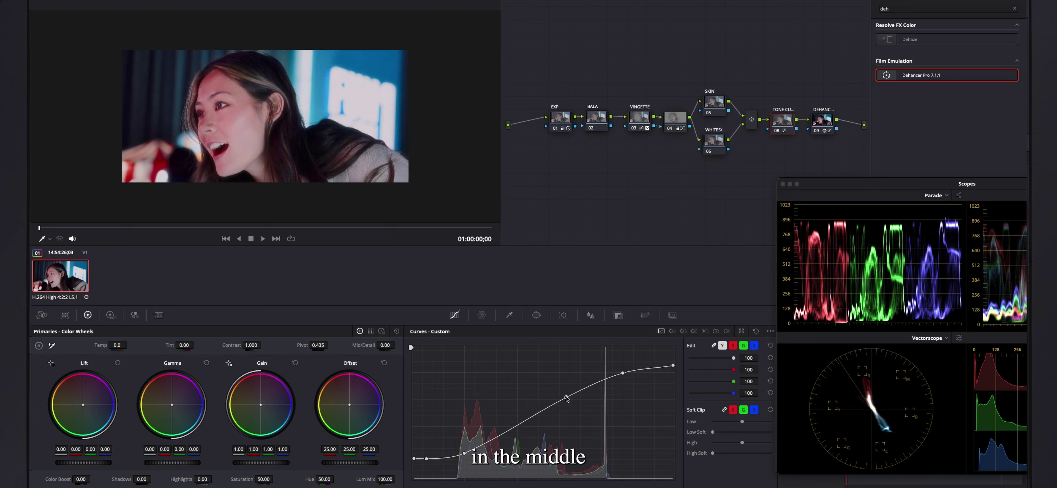
{"action": "left_click_drag", "start_coordinate": [568, 401], "coordinate": [566, 400]}
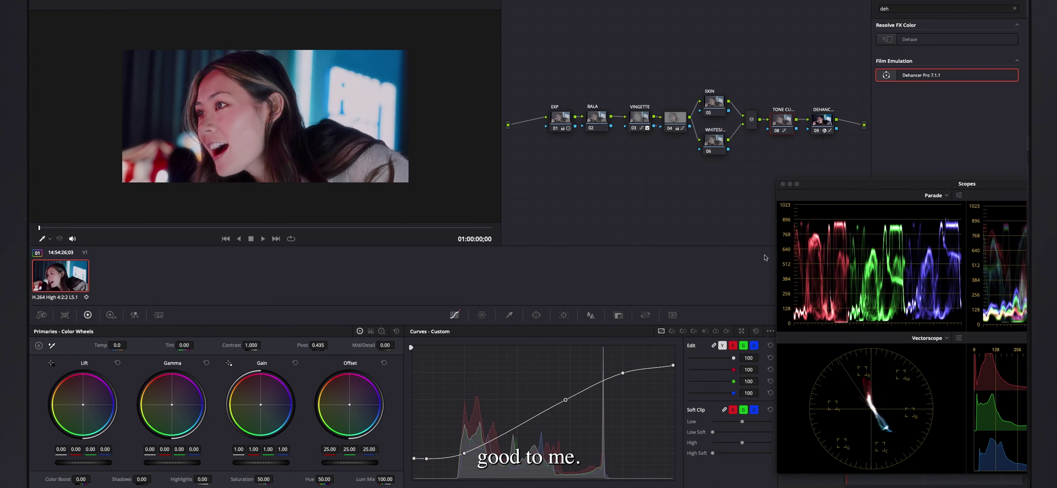
Step: Select the nodes ahead of the tone curve, and review the Dehancer Pro settings from Input through Vignette
{"action": "left_click_drag", "start_coordinate": [544, 78], "coordinate": [781, 194]}
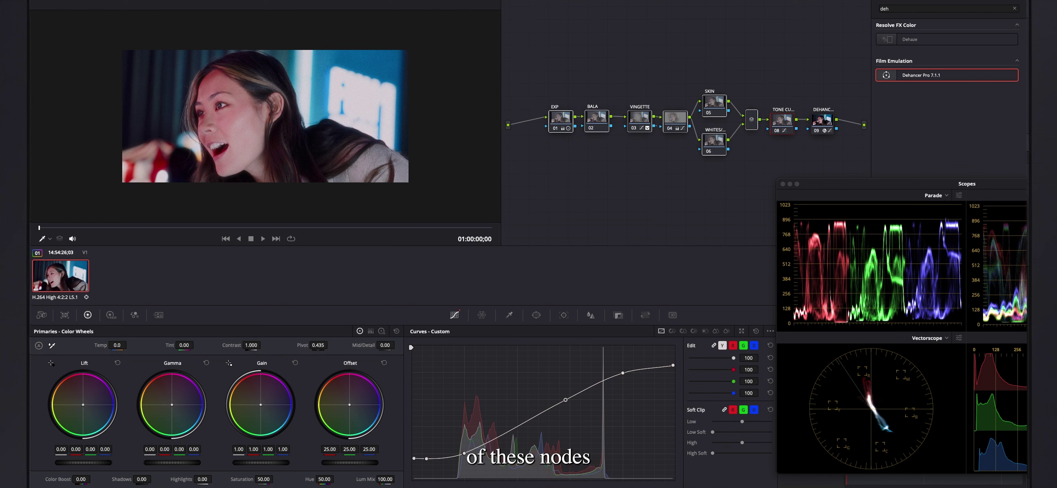
{"action": "key", "text": "p"}
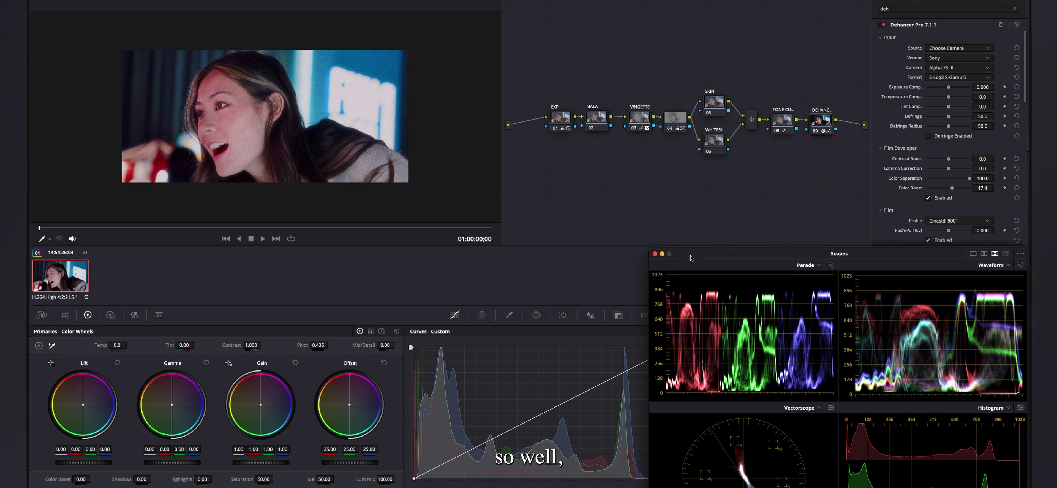
{"action": "scroll", "coordinate": [895, 203], "scroll_direction": "down", "scroll_amount": 15}
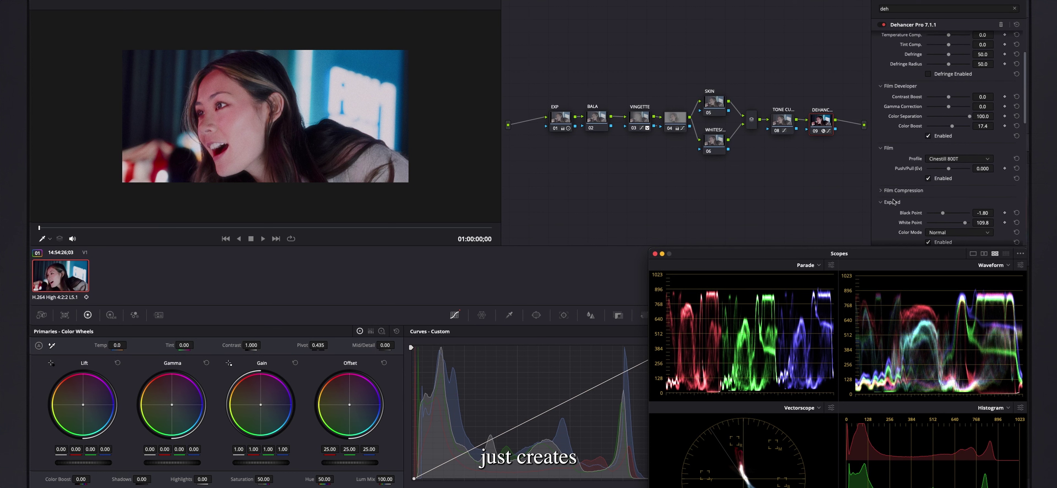
{"action": "scroll", "coordinate": [896, 203], "scroll_direction": "down", "scroll_amount": 3}
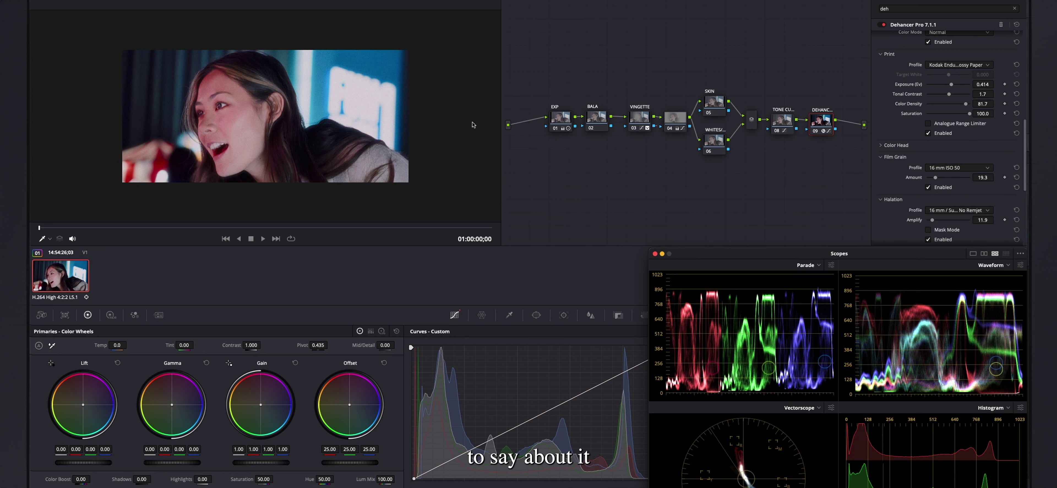
{"action": "scroll", "coordinate": [896, 134], "scroll_direction": "down", "scroll_amount": 5}
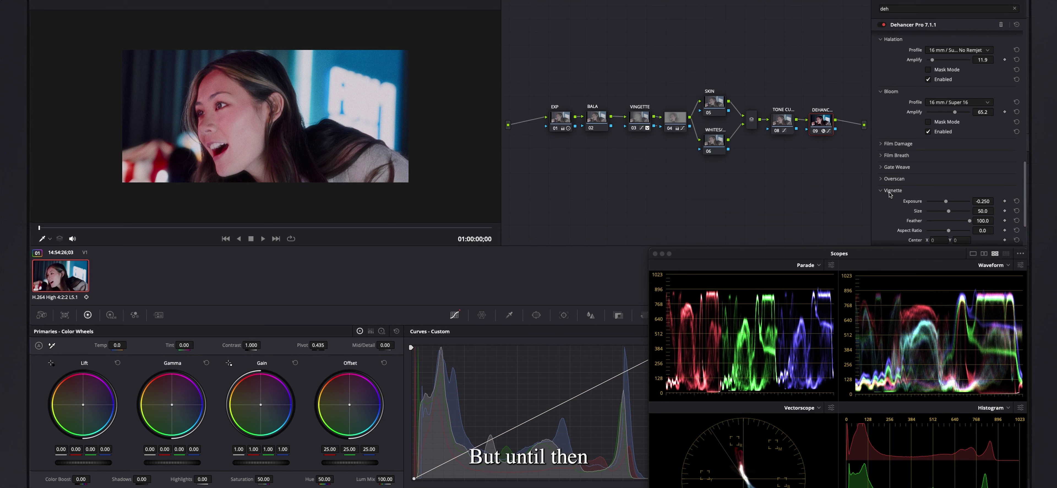
Step: Show the vignette node's circular window around the woman's face, and return to the Dehancer node
{"action": "left_click", "coordinate": [643, 123]}
{"action": "left_click", "coordinate": [647, 127]}
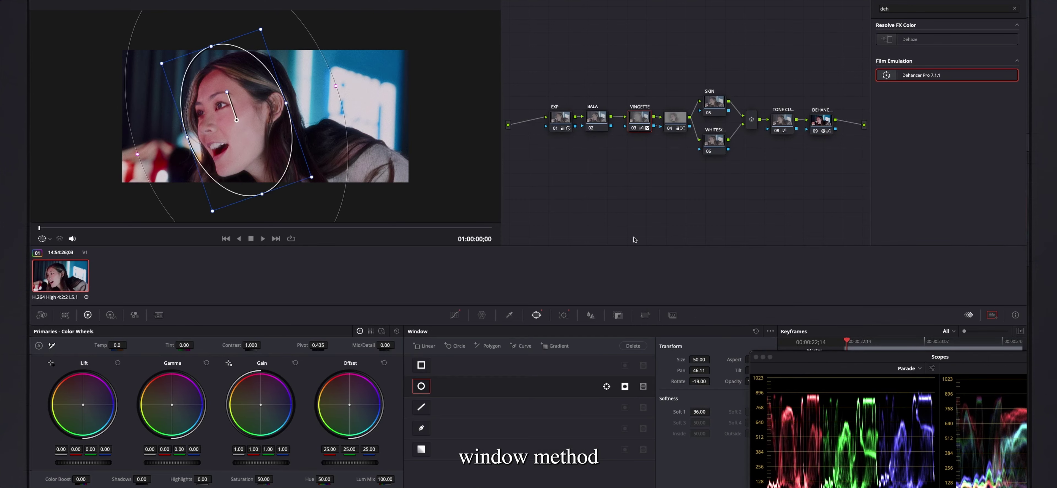
{"action": "left_click", "coordinate": [822, 130]}
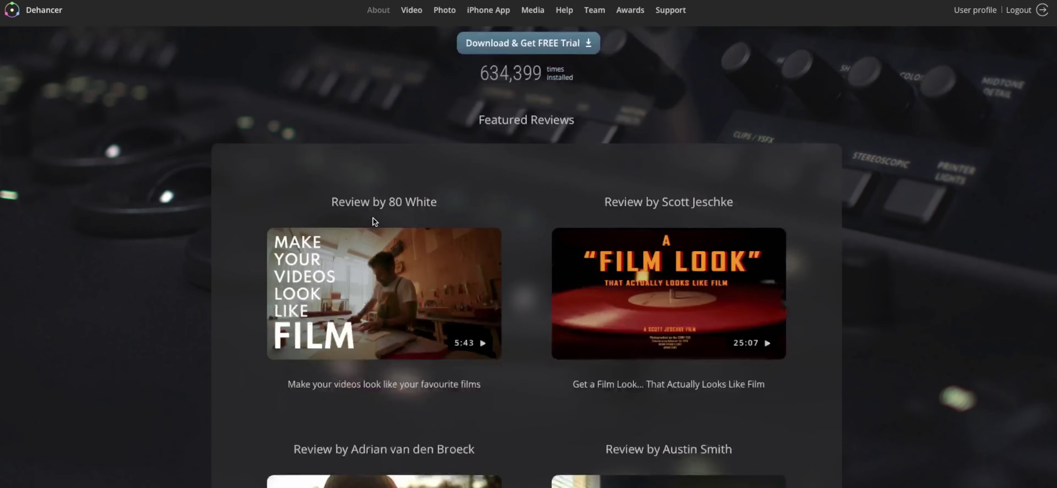
Step: Switch to the Dehancer website and browse from the featured reviews to the Dehancer Pro OFX plugin's tools and licence options
{"action": "scroll", "coordinate": [374, 218], "scroll_direction": "up", "scroll_amount": 3}
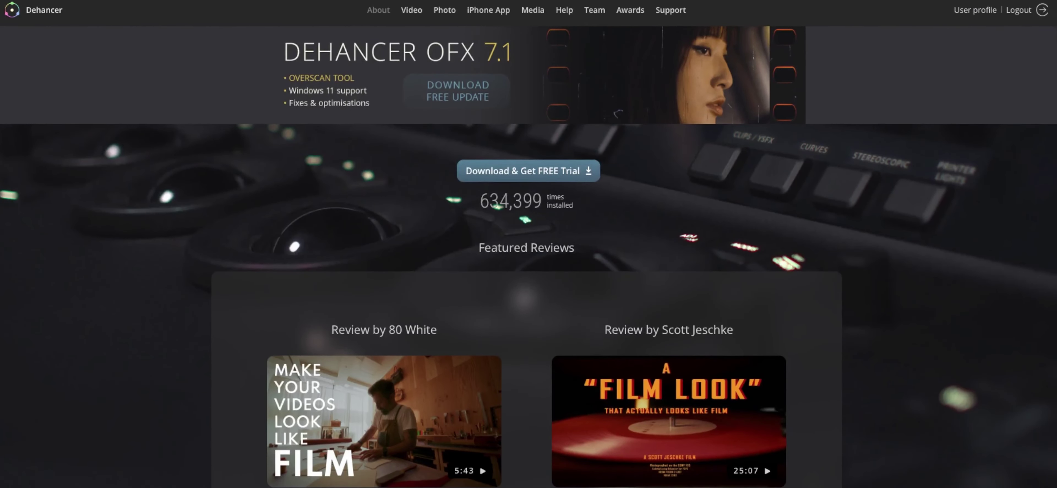
{"action": "scroll", "coordinate": [428, 177], "scroll_direction": "down", "scroll_amount": 8}
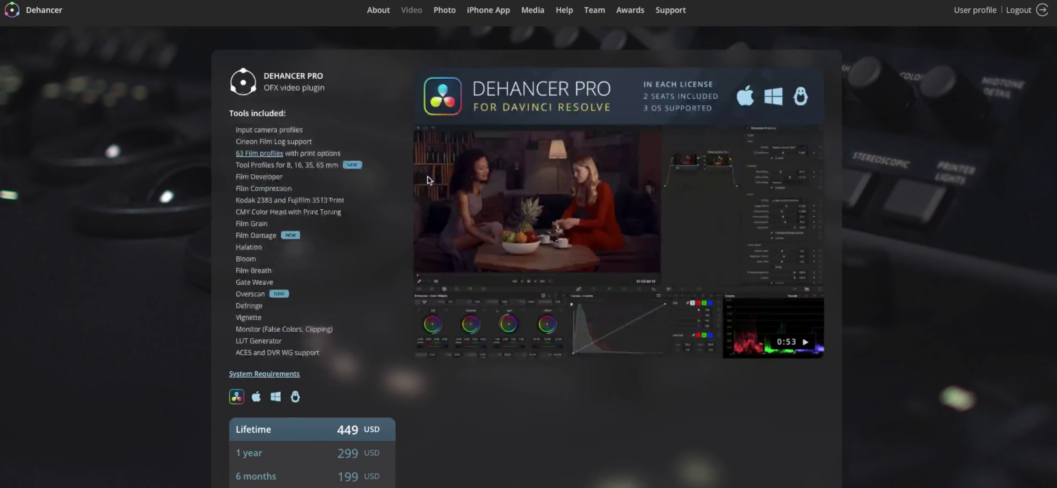